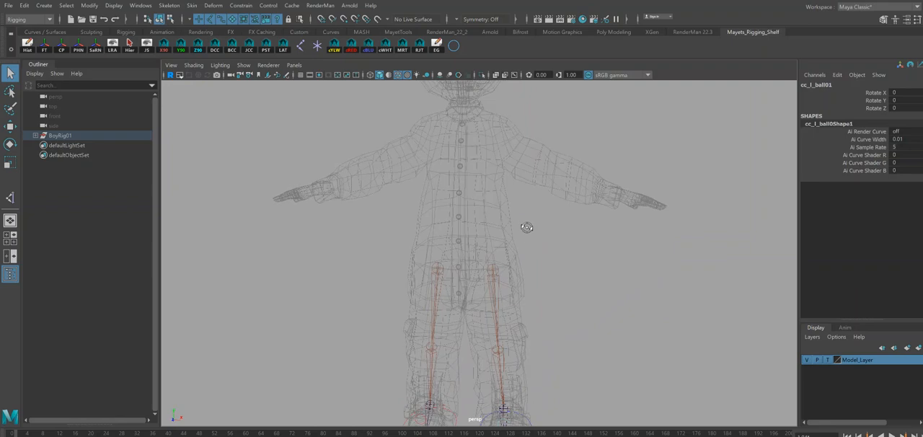
Create a single joint in the side view, snapped onto the top hip joint of the existing leg chain.
middle_click_drag(555, 224, 552, 245, "alt")
mouse_move(589, 243)
left_mouse_down("alt")
mouse_move(603, 223)
mouse_move(586, 232)
left_mouse_up("alt")
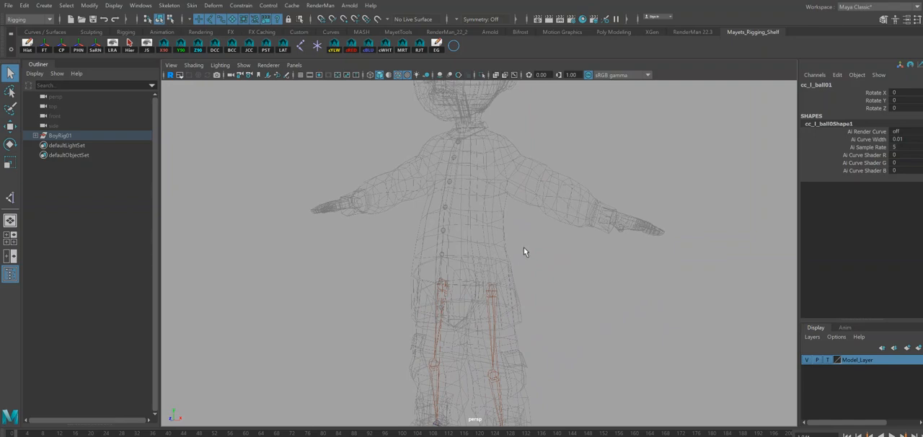
left_click_drag(524, 249, 435, 303, "alt")
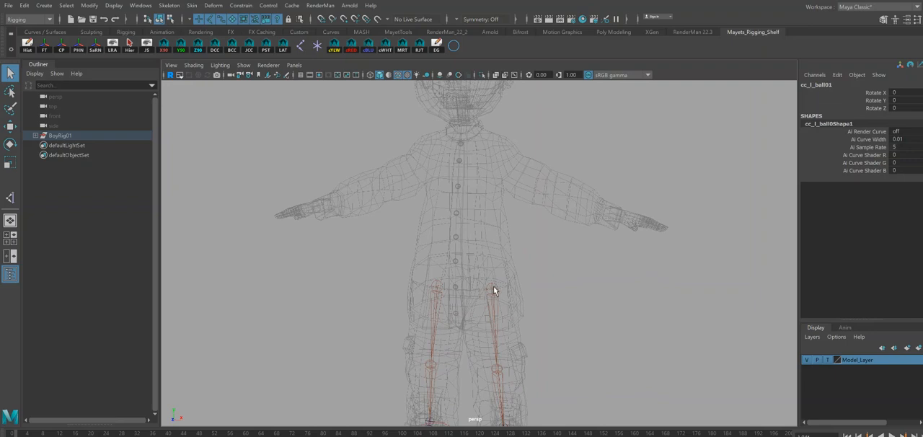
key("space")
left_click_drag(490, 290, 529, 292)
middle_click_drag(542, 122, 487, 311, "alt")
middle_click_drag(499, 216, 534, 237, "alt")
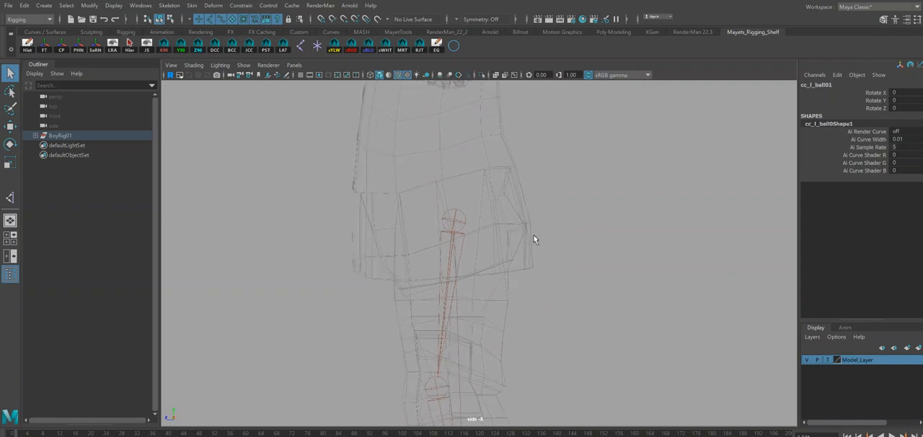
left_click(300, 48)
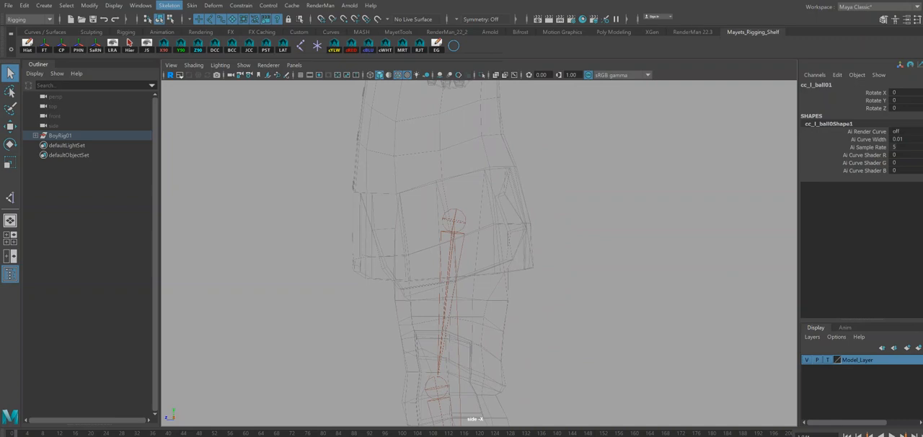
left_click(169, 6)
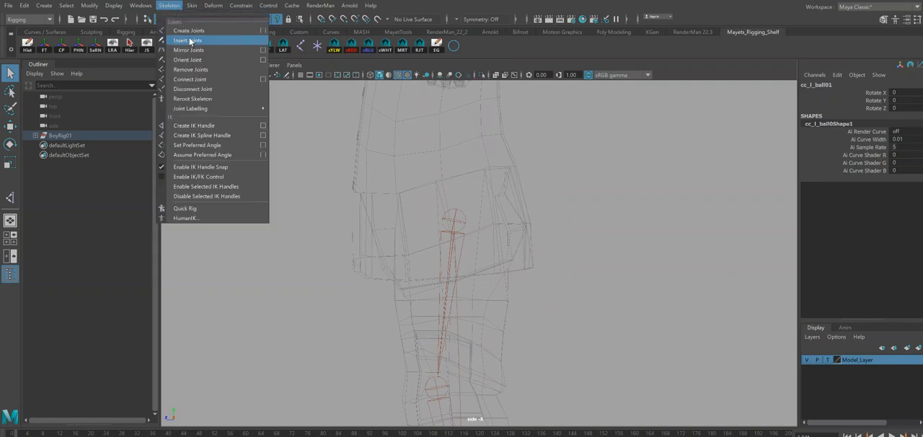
left_click(189, 30)
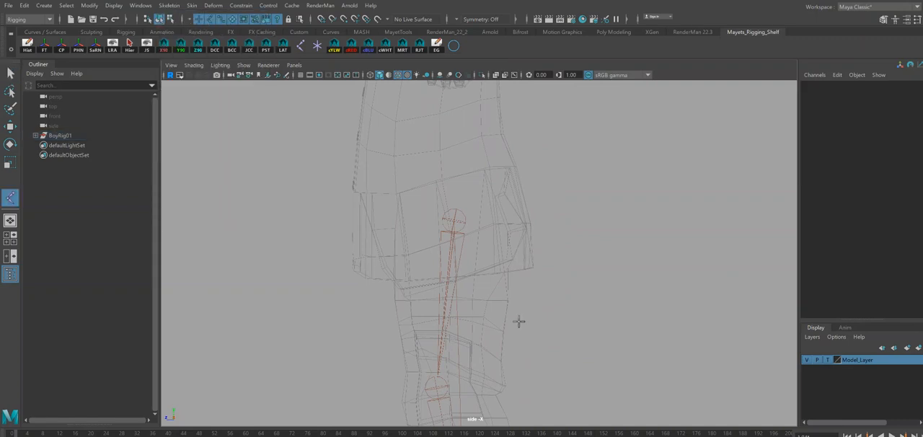
left_click(403, 216)
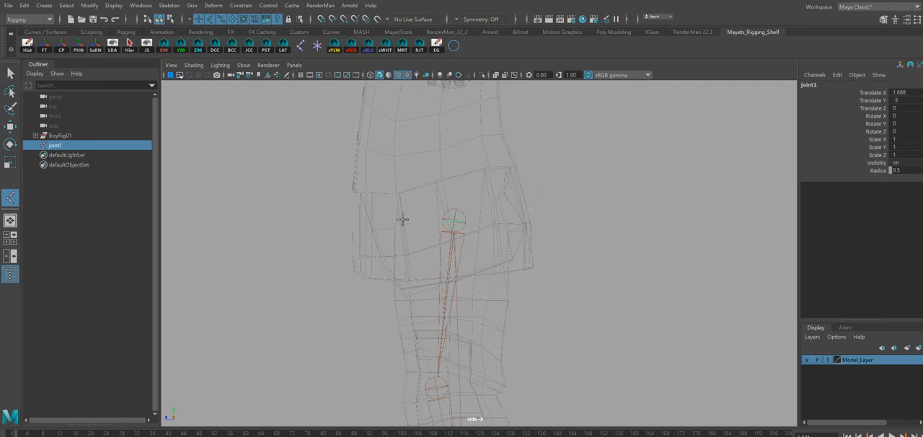
key("q")
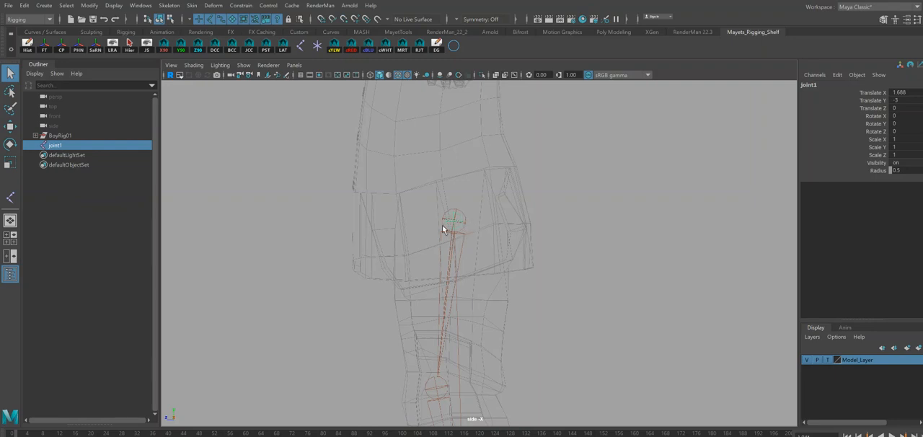
Show the grid in the front view and snap the new joint to the character's centre line at X 0.
key("space")
left_click_drag(456, 228, 462, 204)
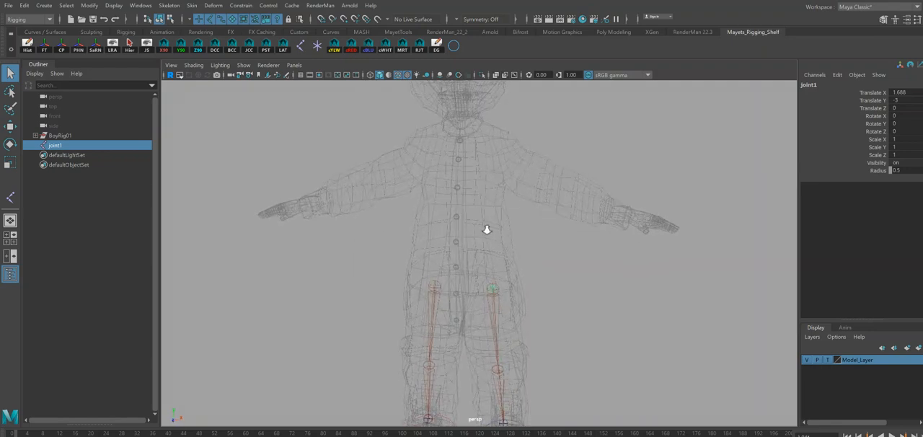
right_click_drag(465, 209, 569, 284, "alt")
key("w")
middle_click_drag(543, 310, 524, 252, "alt")
left_click_drag(437, 229, 442, 222, "alt")
key("space")
left_click_drag(395, 192, 395, 214)
middle_click_drag(438, 178, 425, 316, "alt")
right_click_drag(387, 214, 541, 315, "alt")
middle_click_drag(447, 254, 531, 281, "alt")
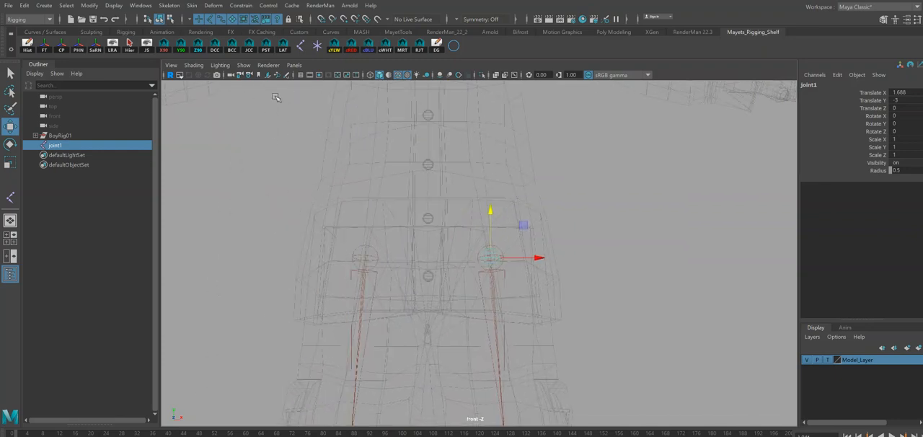
left_click(301, 75)
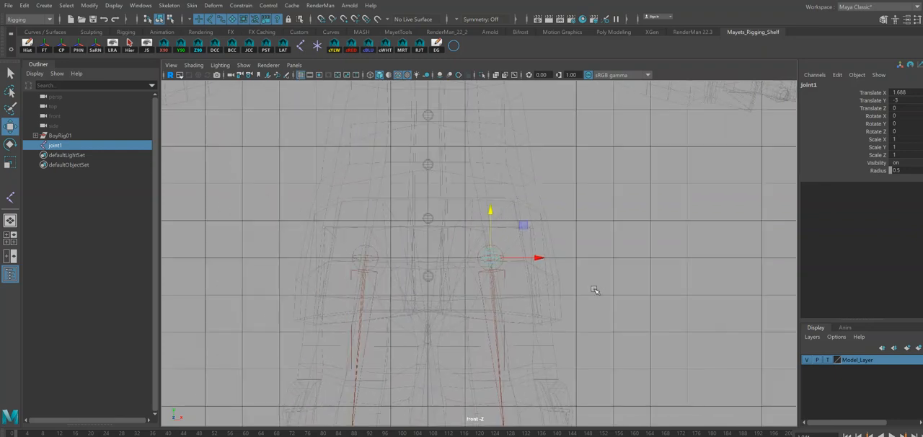
key("x")
left_click_drag(540, 257, 476, 257)
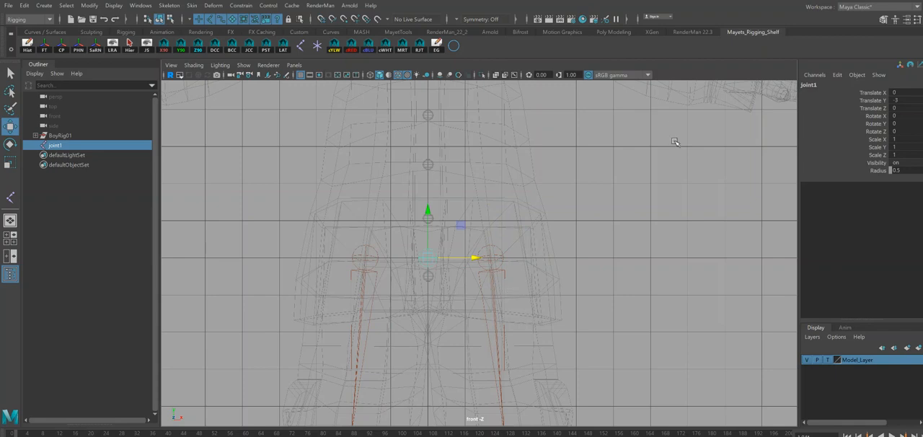
Open the attributes of the centred pelvis joint and set its Joint Orient Z to 90.
key("space")
left_click_drag(520, 247, 522, 230)
left_click_drag(587, 247, 541, 225, "alt")
right_click_drag(527, 217, 665, 256, "alt")
middle_click_drag(666, 255, 634, 270, "alt")
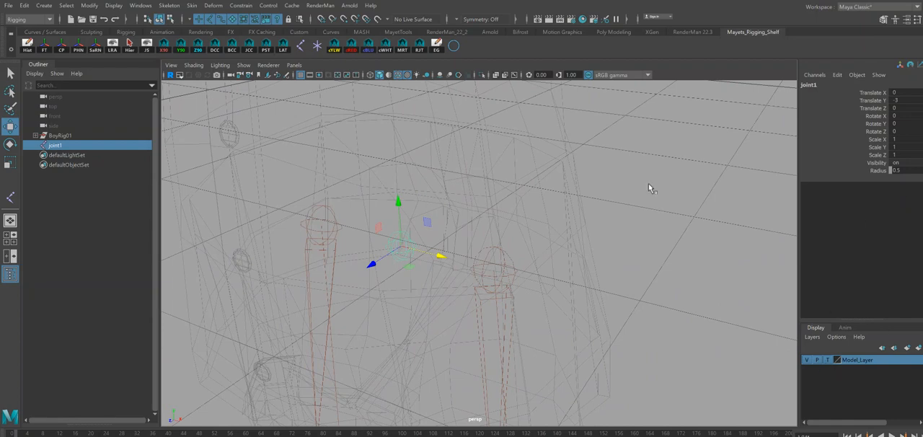
key("q")
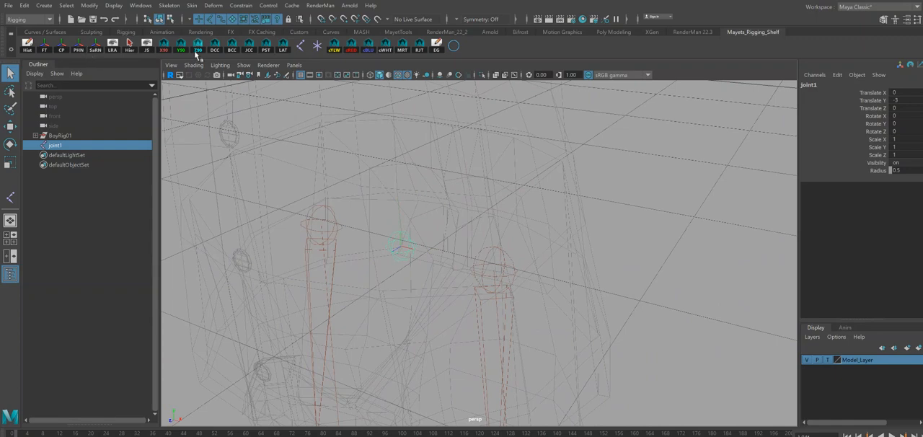
left_click_drag(497, 264, 469, 302, "alt")
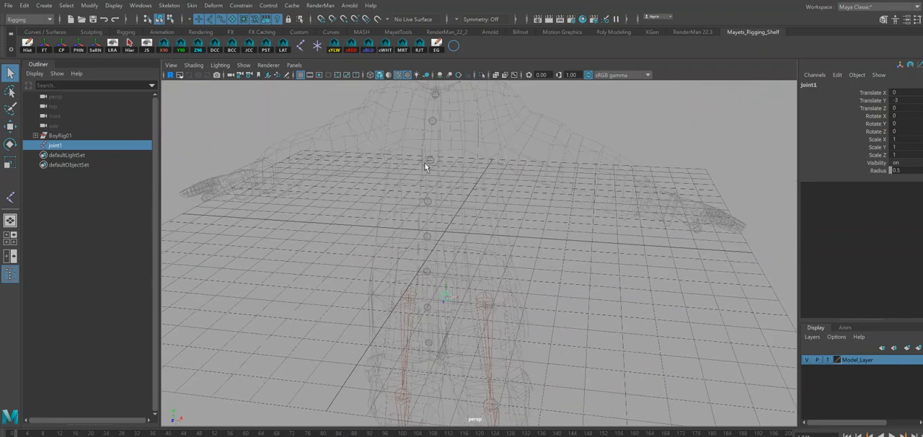
left_click_drag(463, 166, 462, 287, "alt")
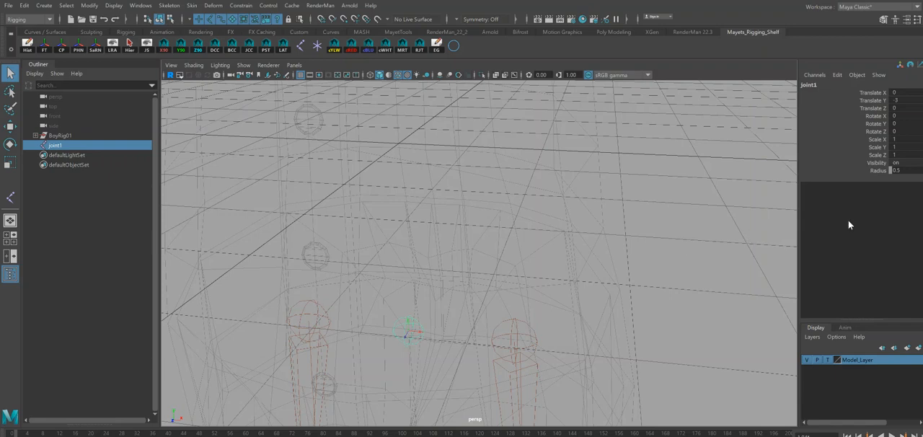
key("ctrl+a")
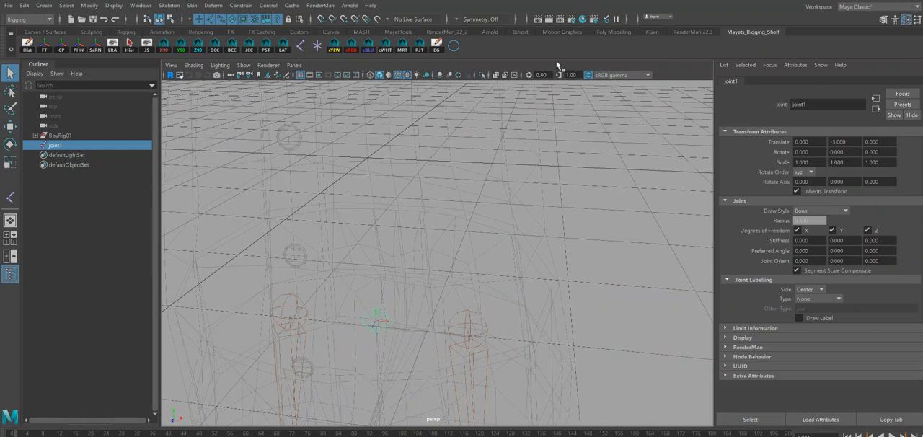
key("e")
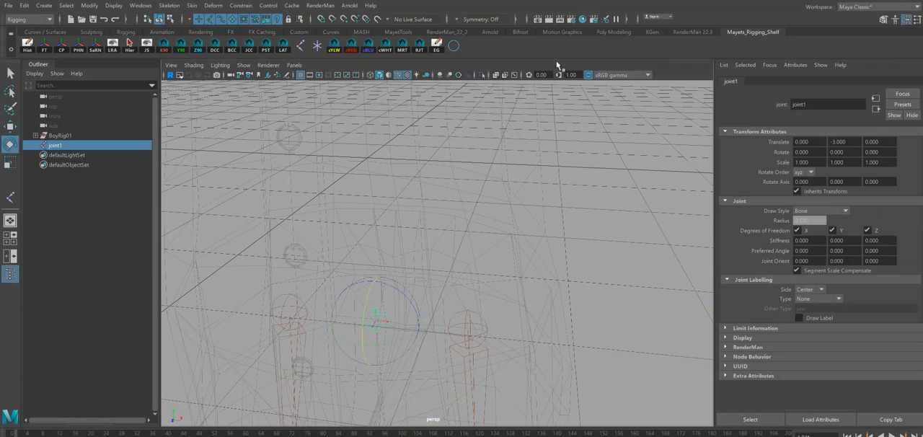
key("q")
left_click(883, 261)
type("9")
key("Return")
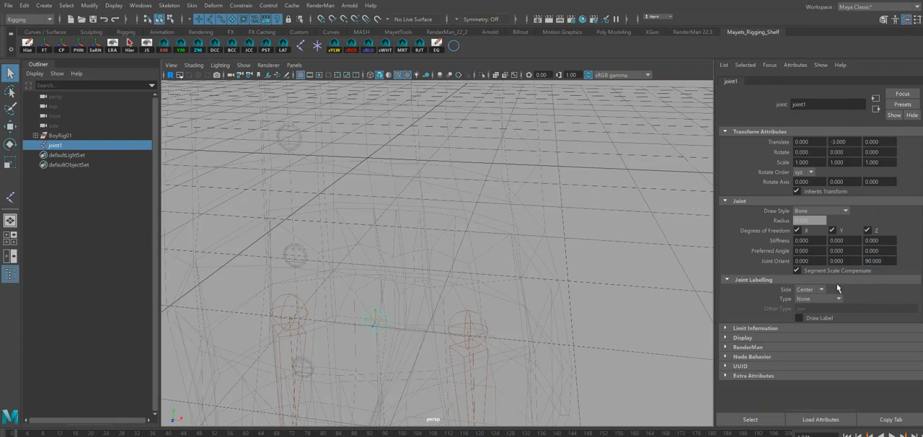
Try a Joint Orient Y of 90 on the pelvis joint, and restore it to 0.
left_click_drag(617, 290, 568, 265, "alt")
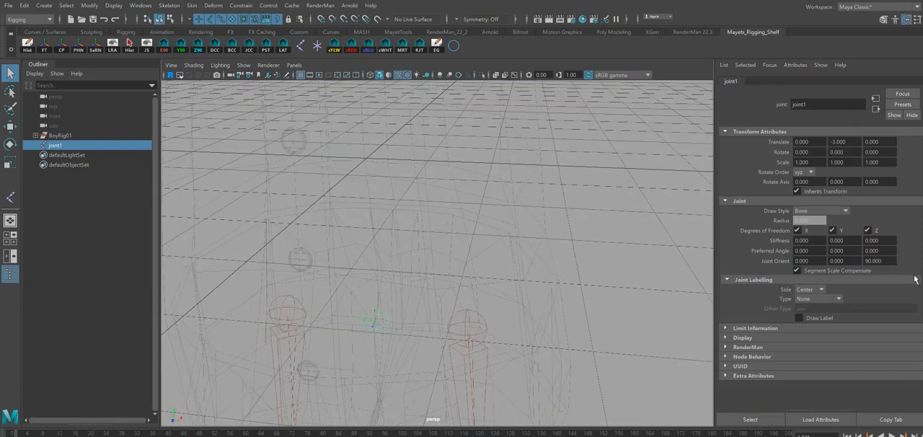
left_click(848, 261)
type("90")
key("Return")
left_click(843, 261)
type("0")
key("Return")
Try Joint Orient X values of 90 and 180 on the pelvis joint and check its axes.
left_click(802, 261)
type("90")
key("Return")
left_click_drag(373, 332, 371, 346, "alt")
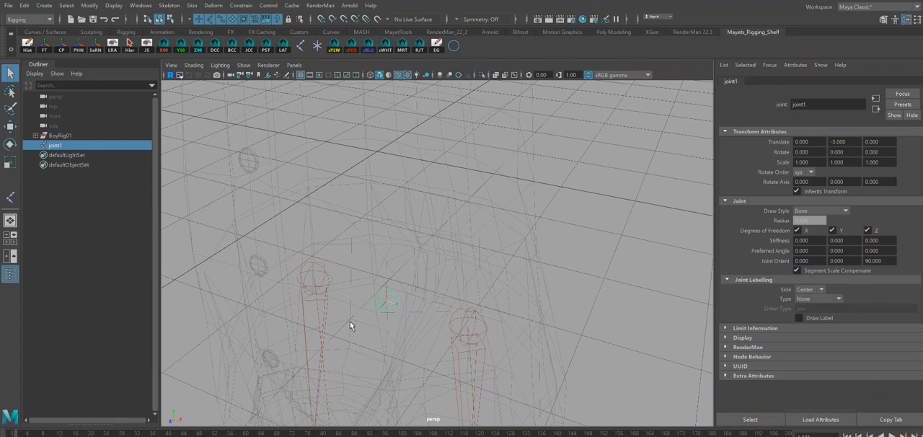
left_click_drag(809, 260, 767, 267)
type("180")
key("Return")
left_click_drag(611, 359, 468, 317, "alt")
left_click_drag(411, 288, 402, 275, "alt")
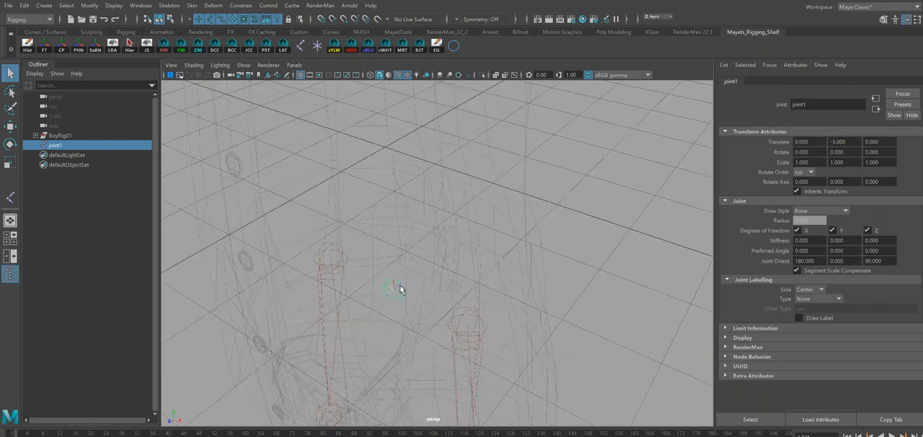
Set the pelvis joint's Joint Orient X to -90.
double_click(805, 260)
type("90")
key("Return")
left_click_drag(820, 260, 376, 282)
left_click(812, 262)
left_click_drag(798, 261, 820, 262)
type("80")
key("Return")
left_click_drag(535, 306, 540, 303, "alt")
left_click(797, 271)
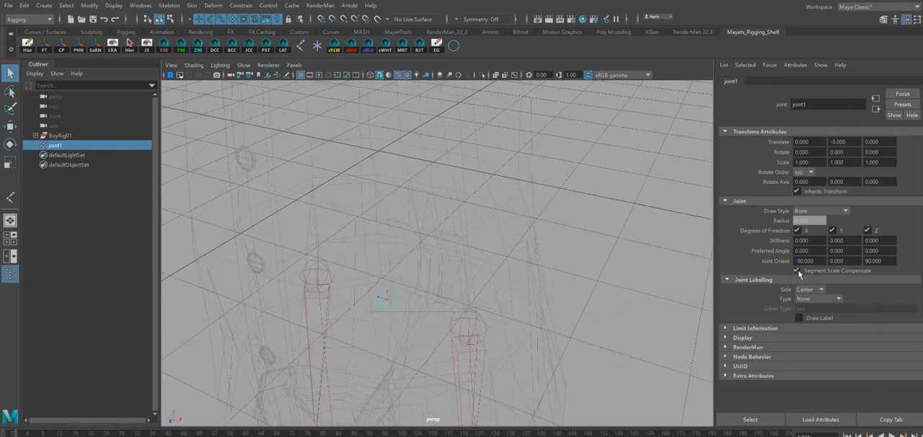
Duplicate the pelvis joint and grid-snap the copy straight up to Y 0 in the side view.
left_click_drag(497, 264, 314, 255, "alt")
key("f")
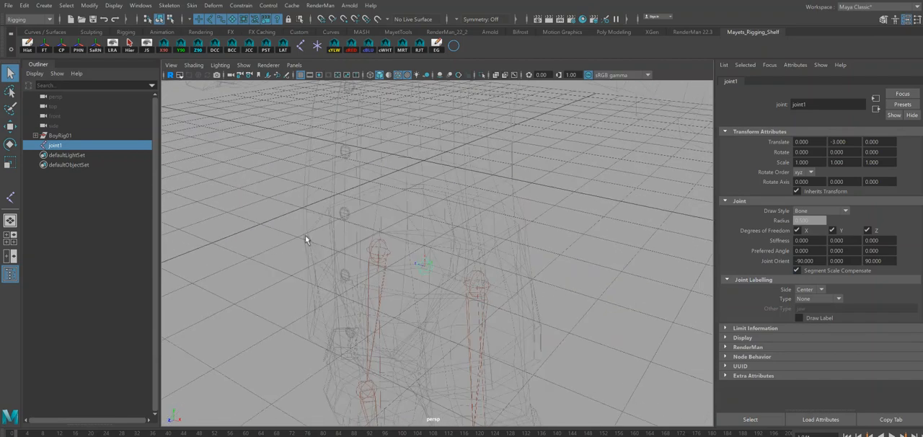
left_click_drag(431, 238, 345, 241, "alt")
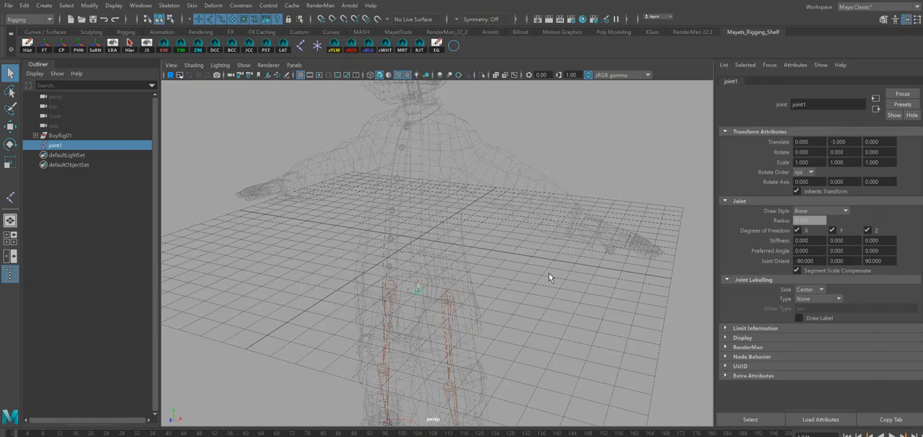
left_click_drag(537, 250, 526, 256, "alt")
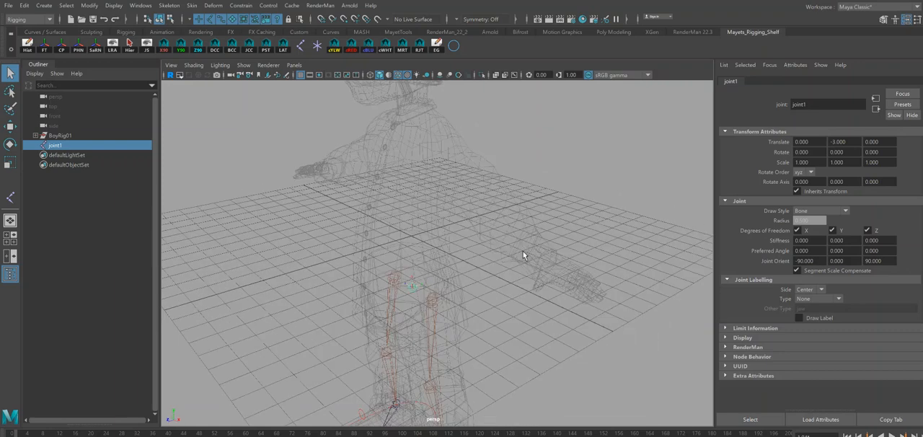
key("ctrl+d")
key("w")
left_click_drag(412, 244, 459, 227)
key("space")
middle_click_drag(450, 194, 454, 289, "alt")
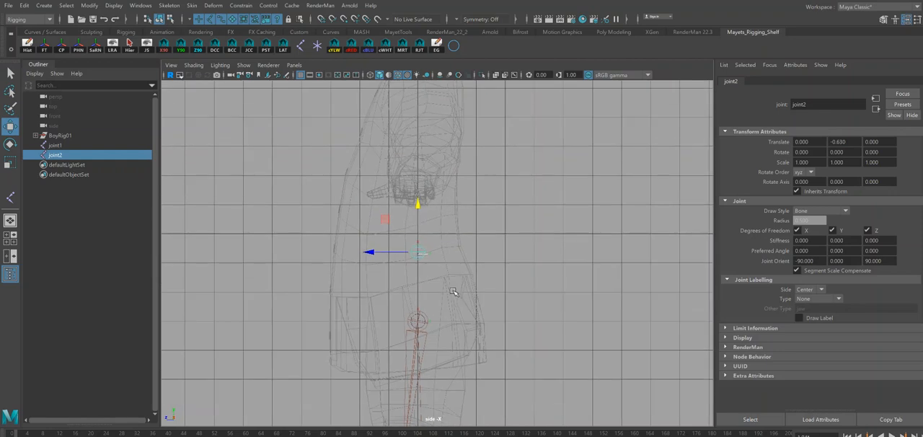
key("x")
mouse_move(420, 254)
left_mouse_down()
mouse_move(413, 269)
mouse_move(420, 241)
left_mouse_up()
middle_click_drag(436, 173, 439, 233, "alt")
mouse_move(506, 272)
right_mouse_down("alt")
mouse_move(475, 252)
mouse_move(495, 262)
right_mouse_up("alt")
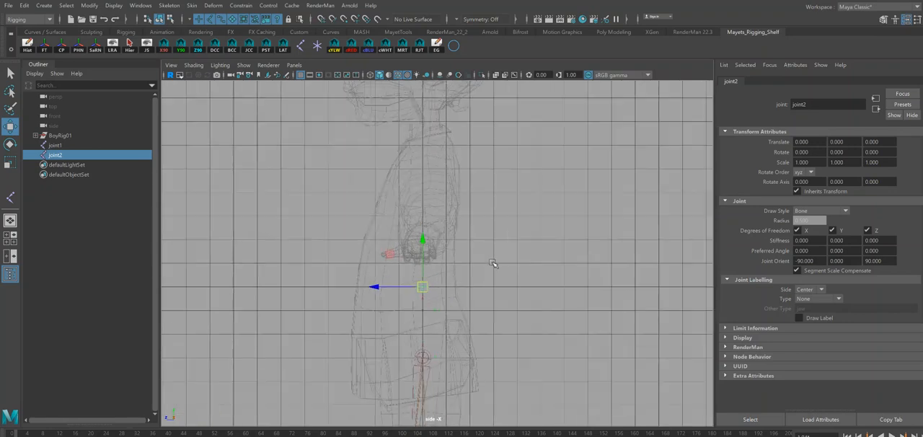
Duplicate the waist joint and grid-snap the copy up to the chest at Y 4.
key("ctrl+d")
key("x")
left_click_drag(422, 287, 419, 193)
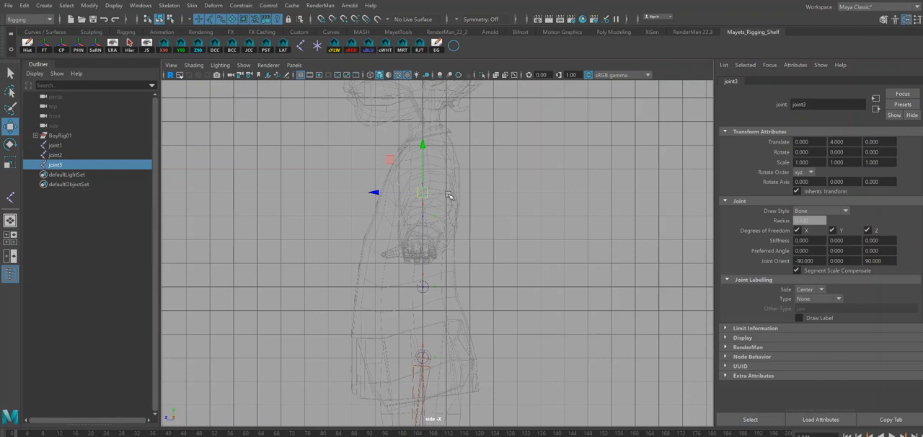
Duplicate the chest joint and snap the copy up to Y 6, just below the neck.
key("ctrl+d")
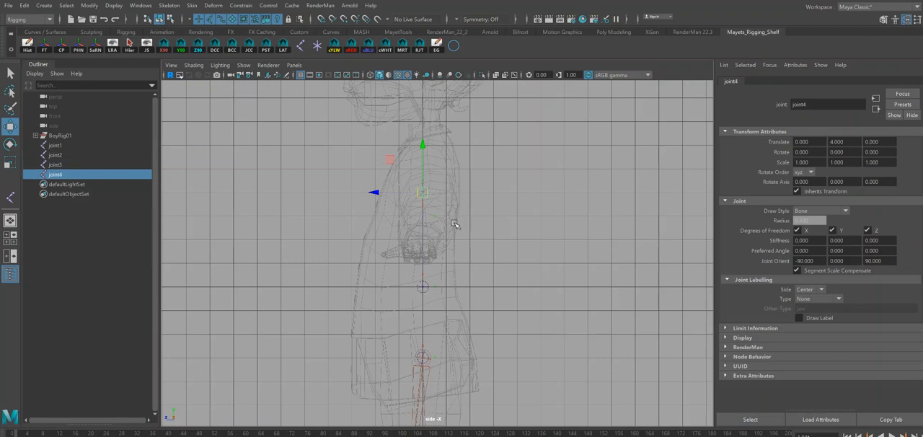
key("v")
left_click_drag(423, 192, 421, 136)
key("v")
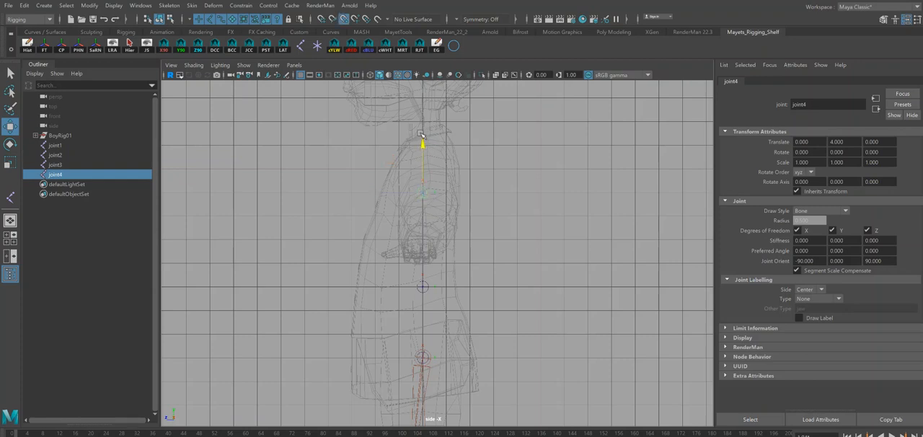
left_click(62, 166)
left_click(54, 176)
key("v")
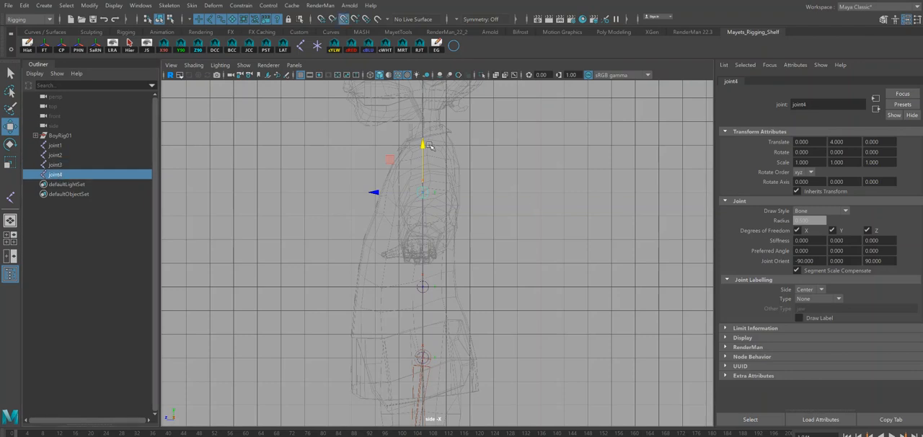
mouse_move(424, 153)
left_mouse_down()
mouse_move(430, 122)
mouse_move(432, 143)
left_mouse_up()
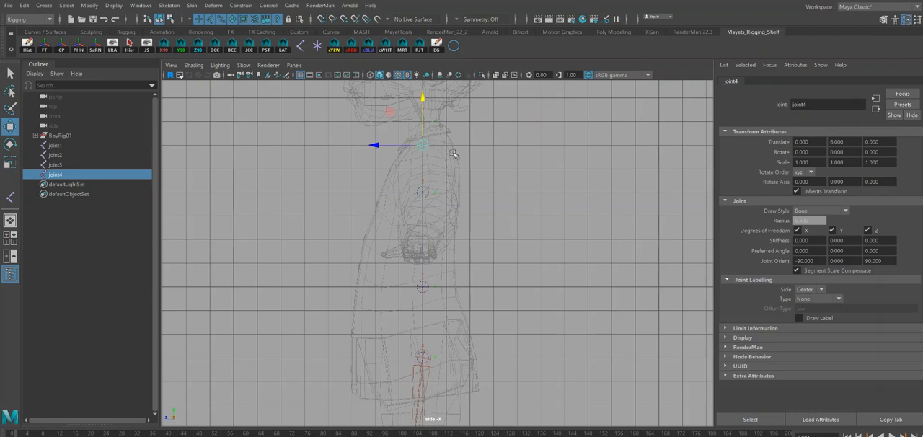
Raise the topmost joint slightly to the base of the neck at Y 6.265 and inspect the joints in perspective.
middle_click_drag(473, 174, 482, 229, "alt")
right_click_drag(482, 229, 570, 274, "alt")
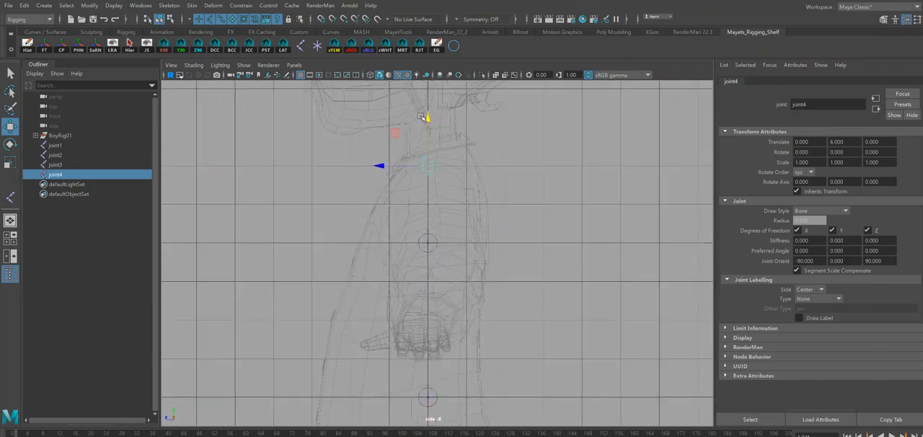
left_click_drag(427, 117, 424, 108)
right_click_drag(486, 226, 392, 177, "alt")
middle_click_drag(445, 254, 445, 212, "alt")
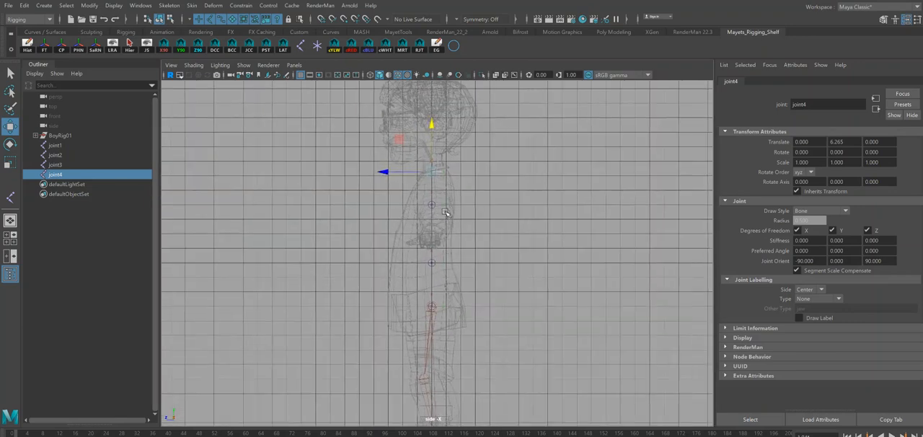
key("space")
mouse_move(447, 219)
left_mouse_down()
mouse_move(450, 198)
mouse_move(451, 214)
left_mouse_up()
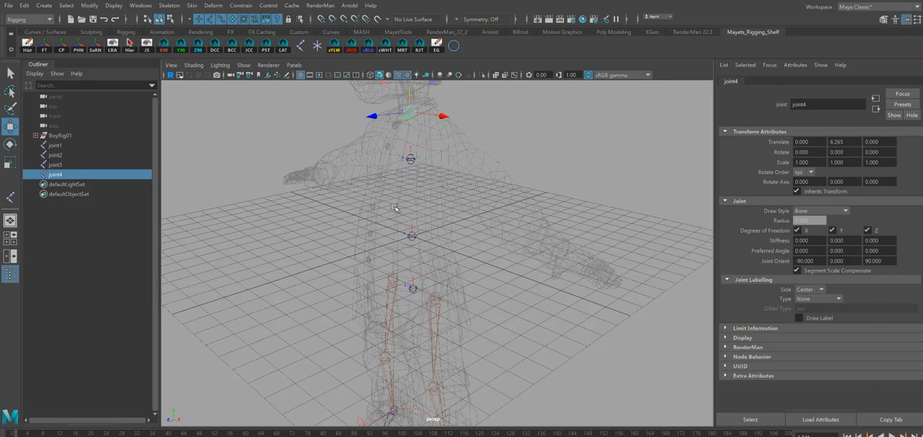
Parent the neck-base joint to the chest joint directly below it.
middle_click_drag(424, 175, 412, 201, "alt")
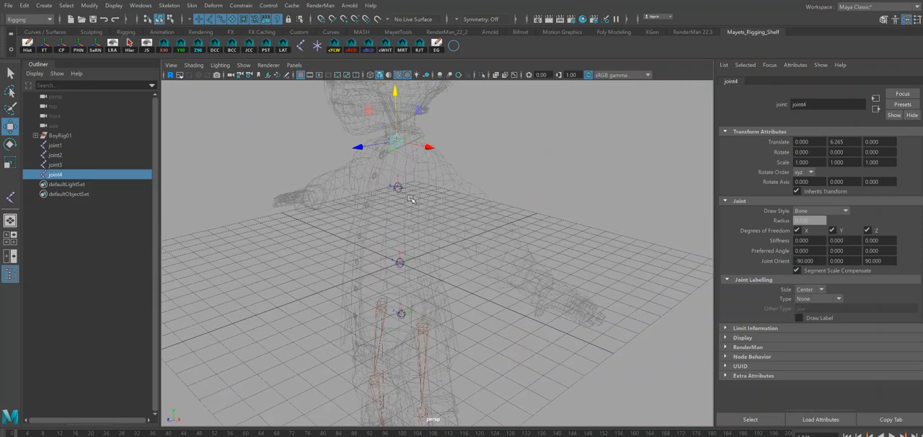
key("q")
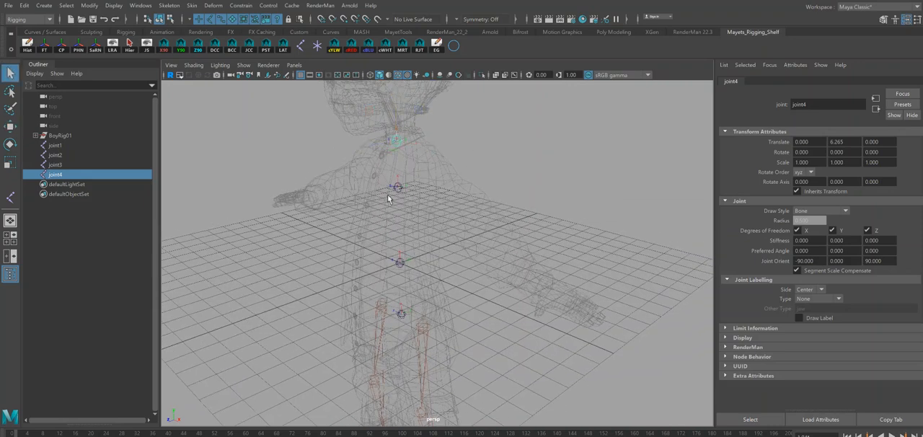
left_click(398, 188, "shift")
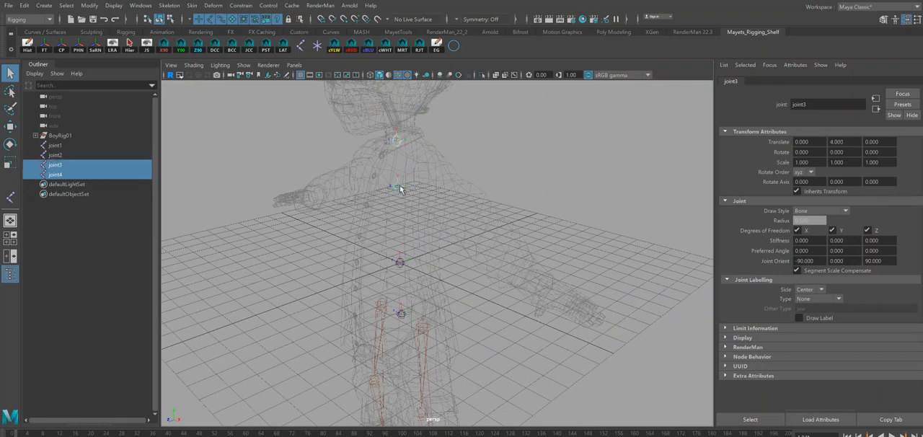
key("p")
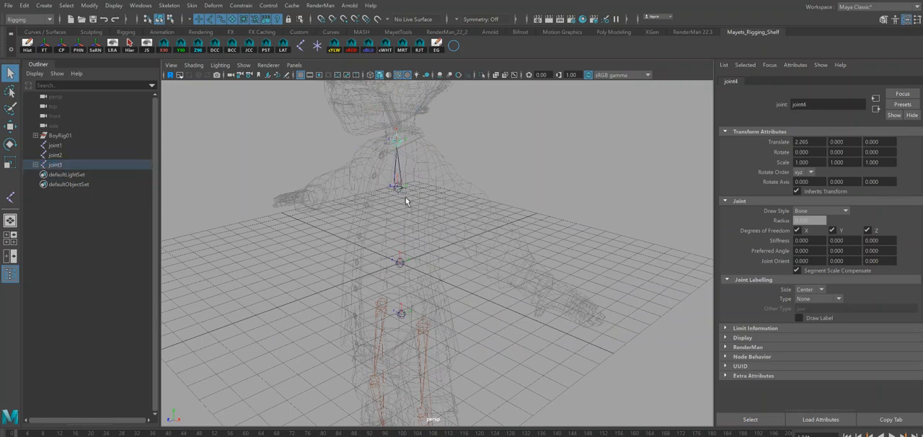
Parent the chest joint to the waist joint, and the waist joint to the pelvis joint.
left_click(406, 199)
left_click(400, 190)
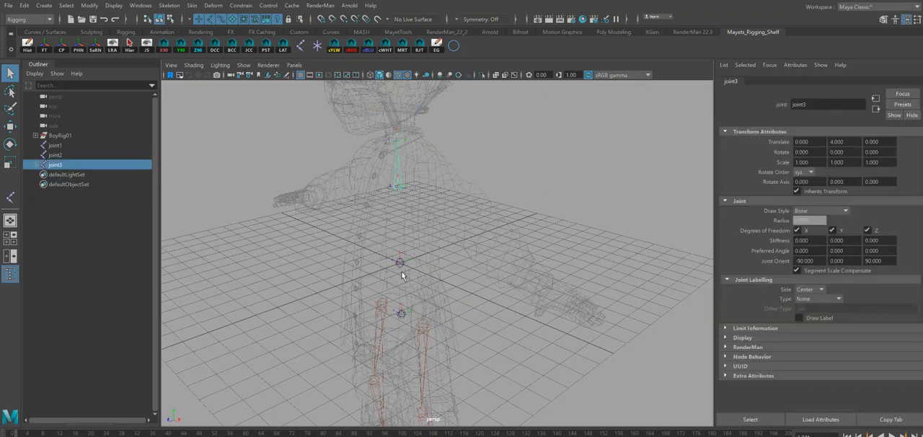
left_click(401, 263, "shift")
key("p")
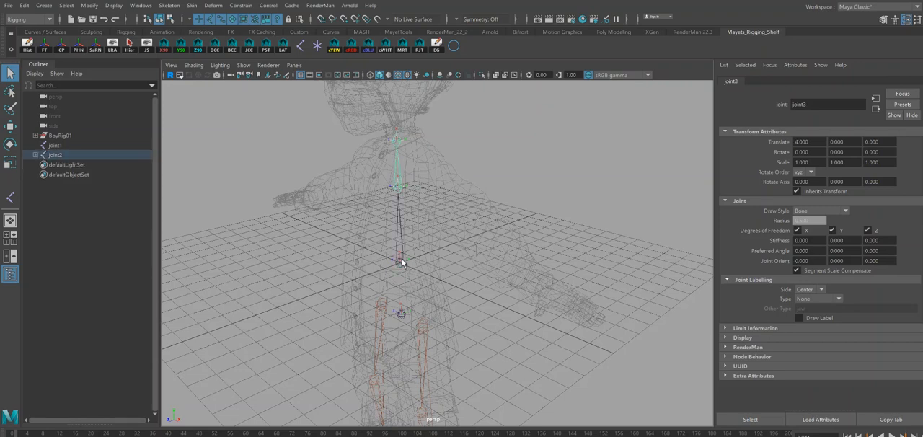
left_click(402, 262)
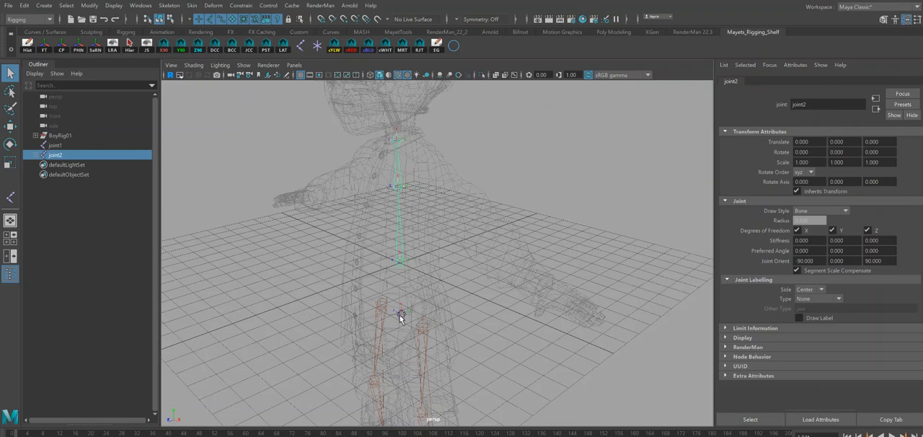
left_click(401, 316, "shift")
key("p")
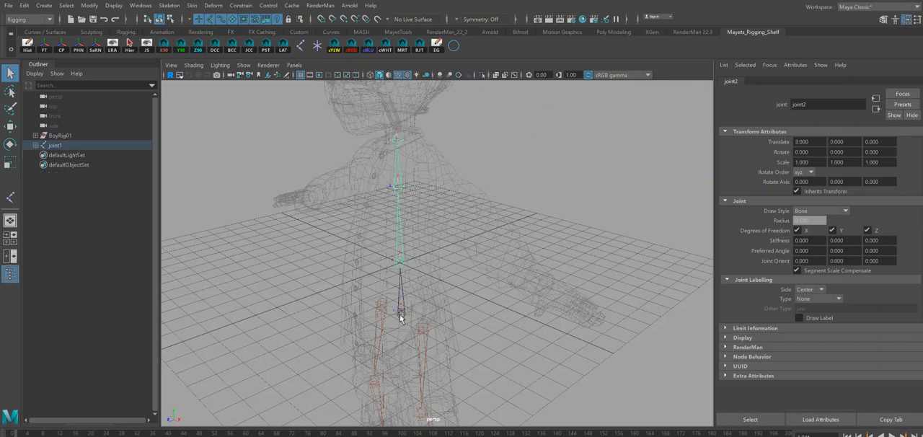
Select the whole spine hierarchy, expand it, and rename its root pelvis joint bn_SP_A01.
left_click(401, 315)
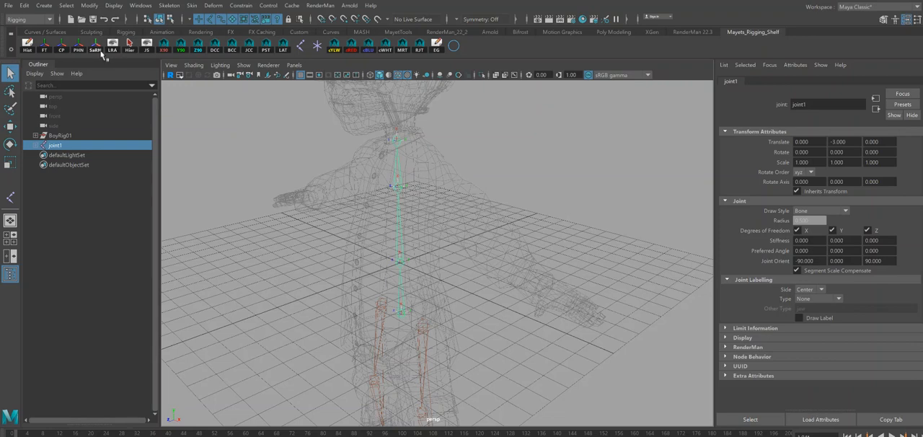
left_click(129, 46)
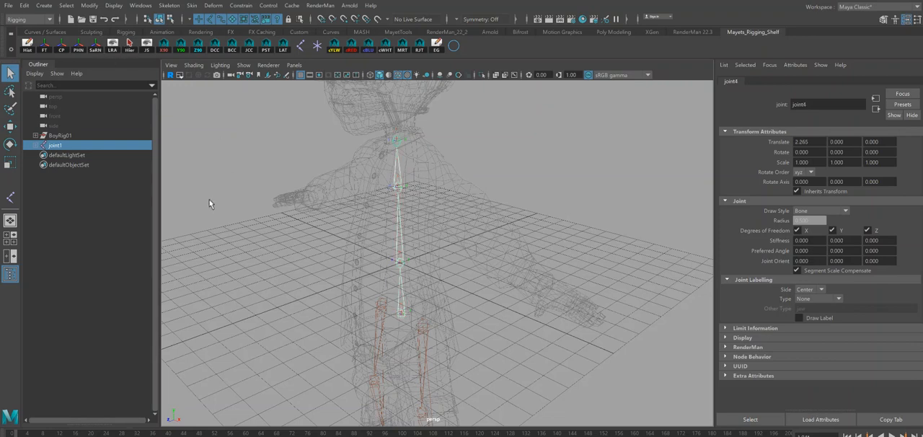
left_click(36, 146, "shift")
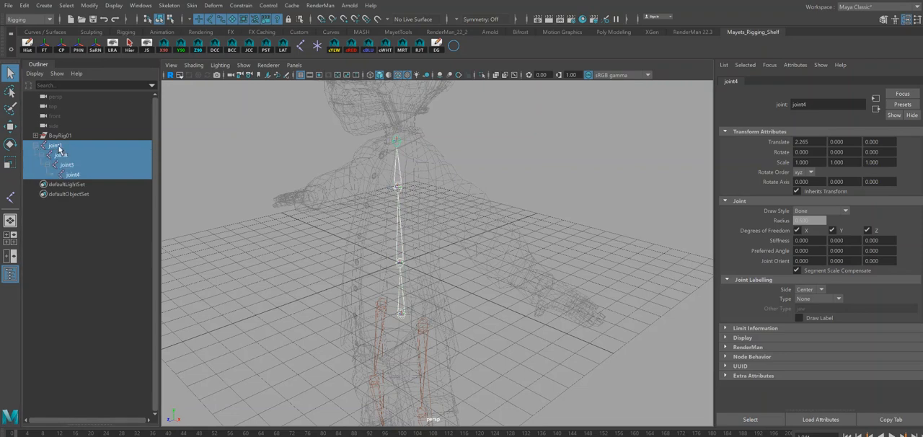
left_click(58, 147)
double_click(58, 147)
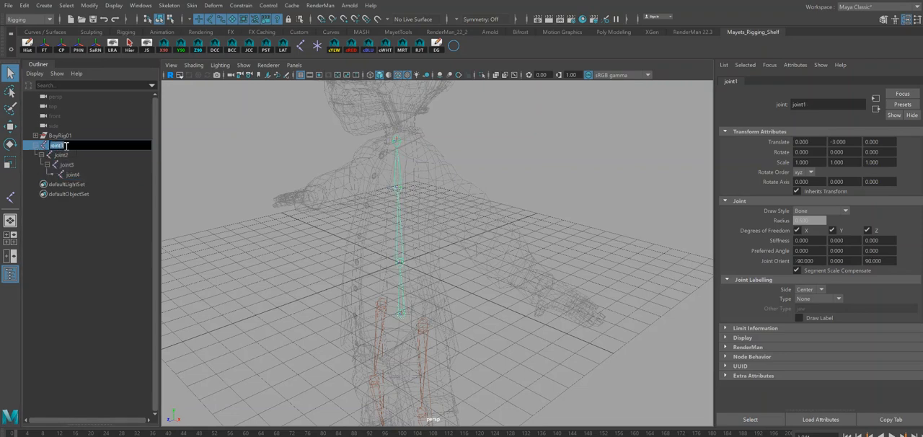
type("bn_SP_A01")
double_click(73, 147)
key("ctrl+c")
Rename the three joints above the spine root, in ascending order, bn_SP_B01, bn_SP_C01 and bn_SP_D01, and save the scene.
double_click(65, 156)
key("ctrl+v")
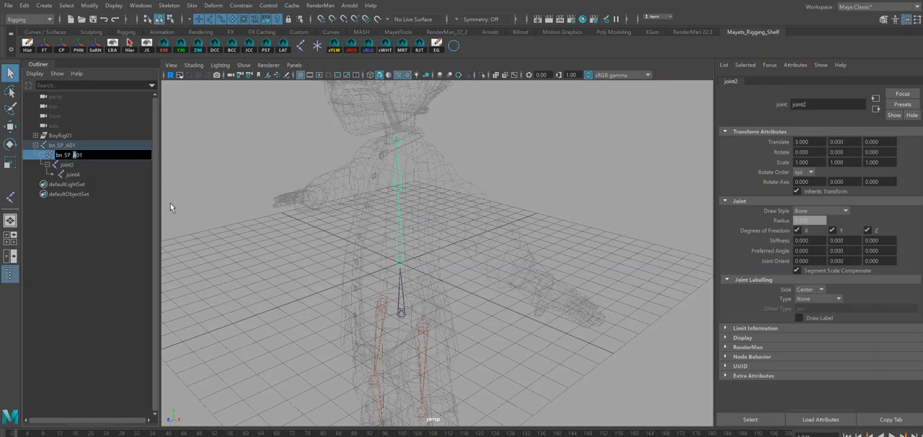
double_click(69, 164)
key("ctrl+v")
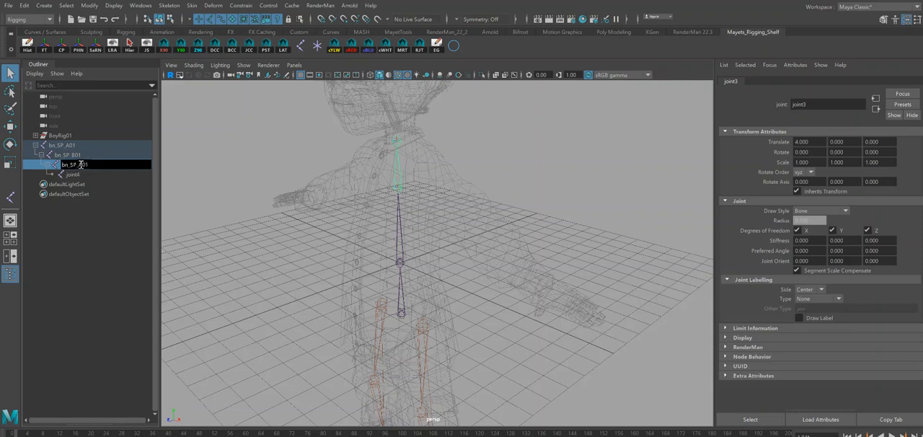
left_click_drag(79, 164, 84, 164)
double_click(78, 175)
key("ctrl+v")
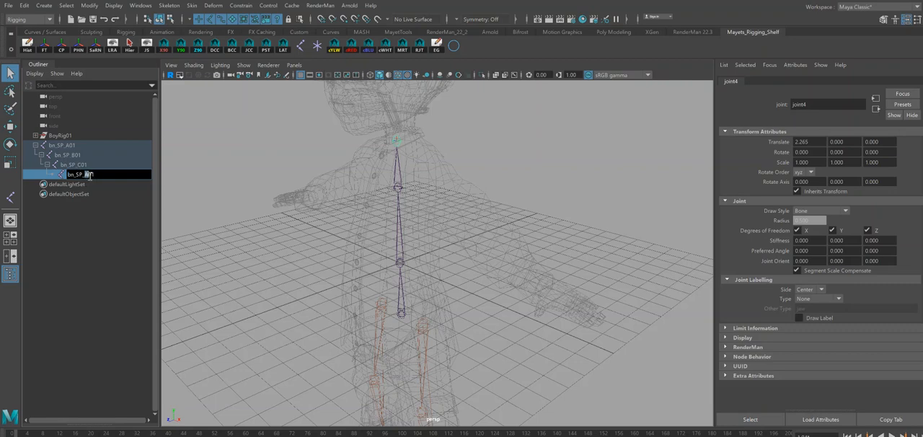
key("Return")
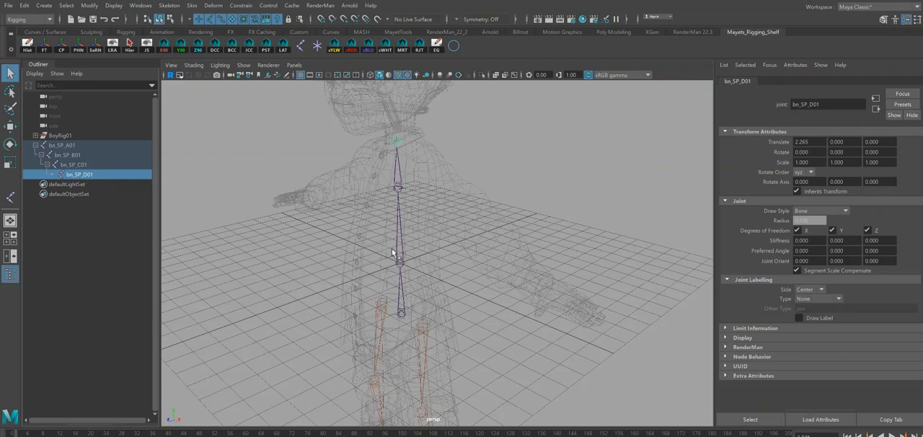
left_click_drag(457, 206, 422, 210, "alt")
key("ctrl+s")
left_click(453, 264)
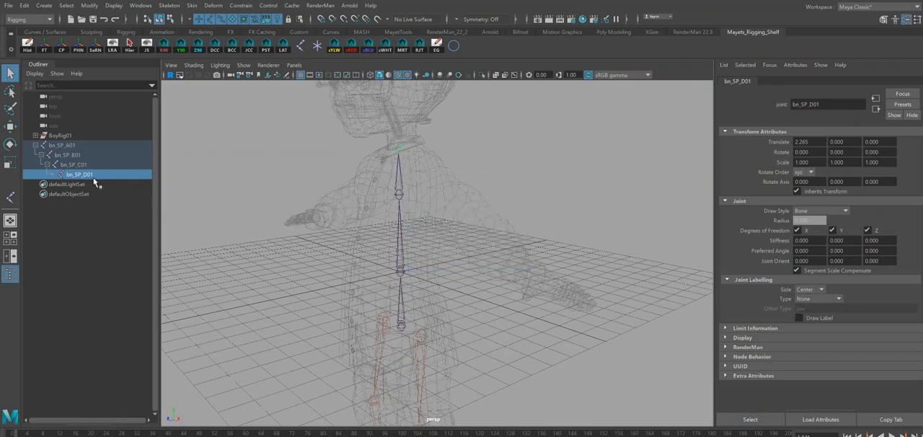
Parent the left and right hip joints to the spine root bn_SP_A01.
left_click_drag(433, 228, 435, 246, "alt")
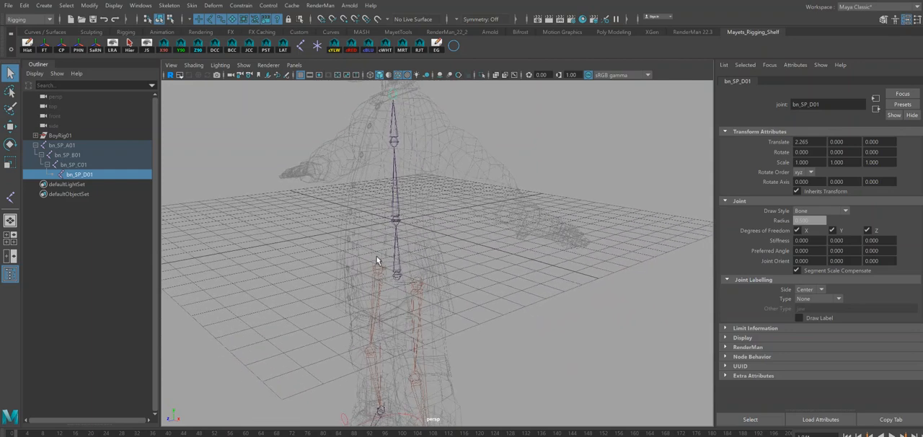
left_click_drag(392, 211, 416, 212, "alt")
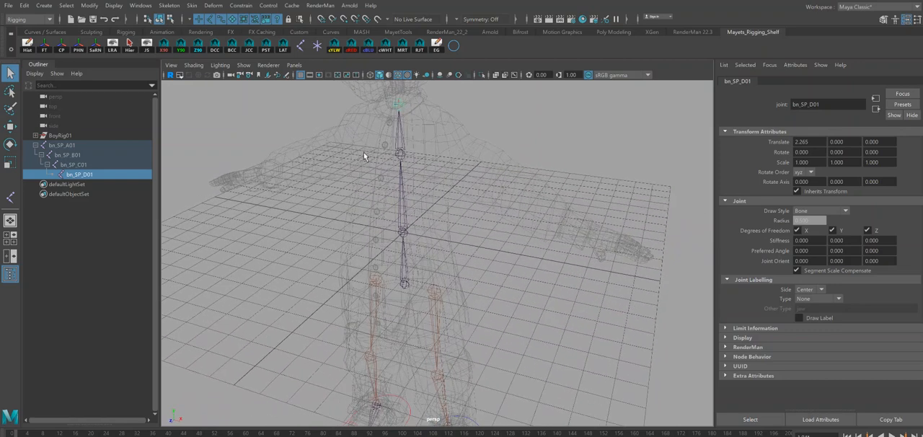
mouse_move(435, 294)
left_mouse_down("alt")
mouse_move(450, 286)
mouse_move(432, 283)
left_mouse_up("alt")
left_click(431, 285)
left_click(375, 278)
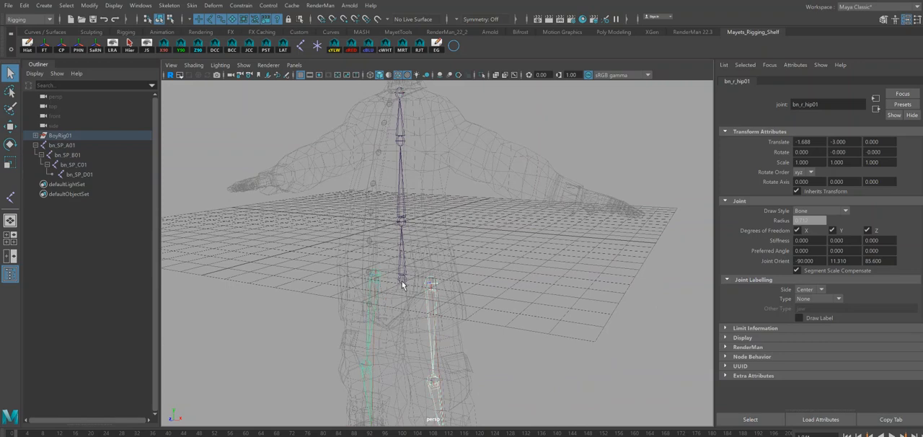
left_click(403, 283)
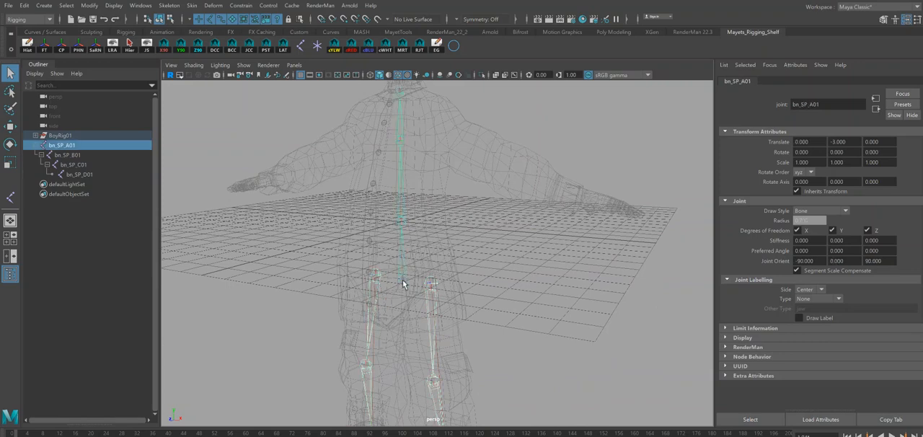
key("p")
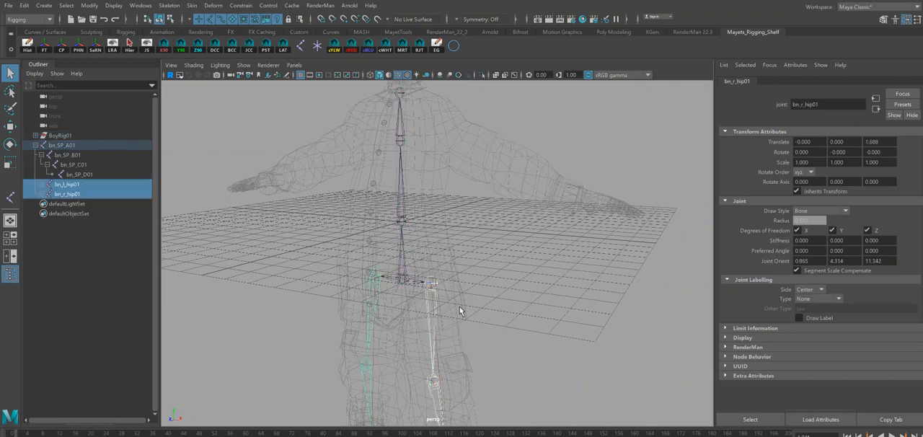
Save the current scene, and save it again as a new file in the Rigging scenes folder.
mouse_move(470, 223)
left_mouse_down("alt")
mouse_move(437, 230)
mouse_move(466, 228)
left_mouse_up("alt")
left_click_drag(437, 255, 361, 264, "alt")
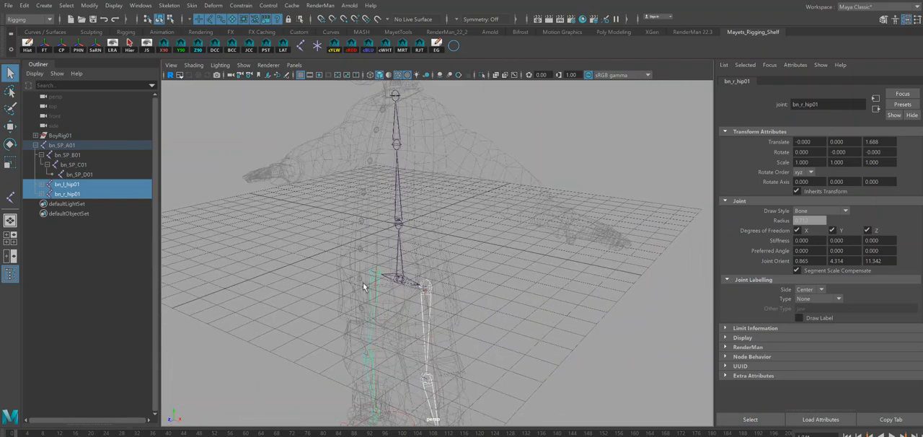
left_click_drag(428, 251, 454, 294, "alt")
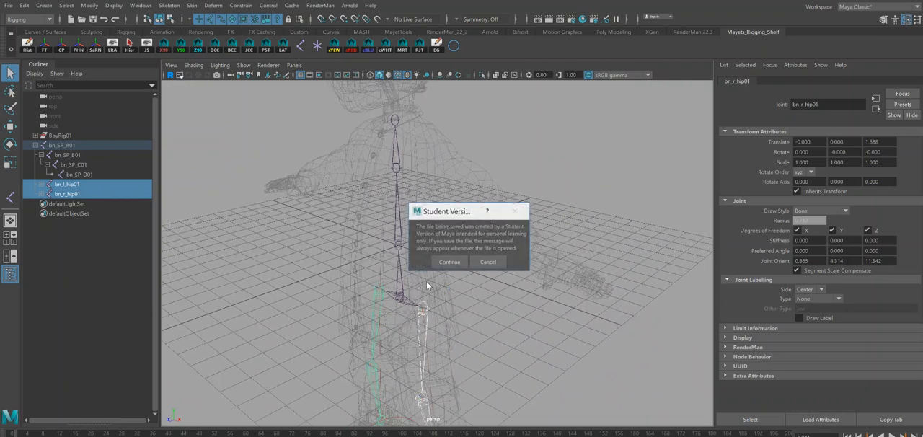
left_click(440, 262)
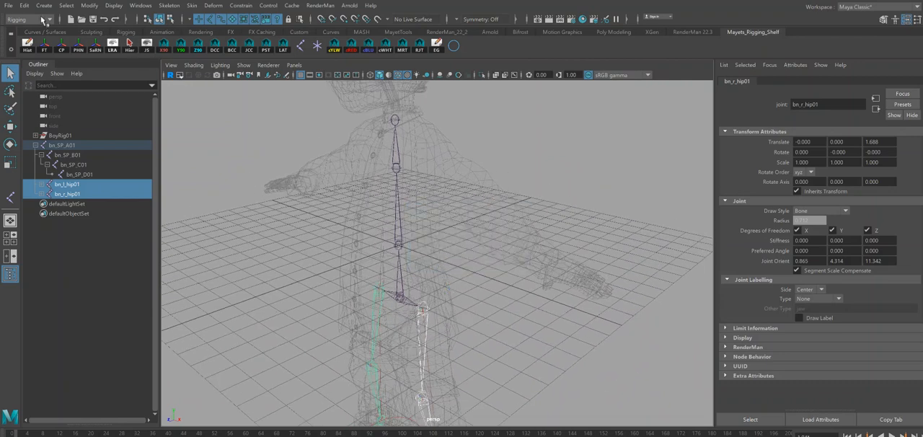
left_click(8, 5)
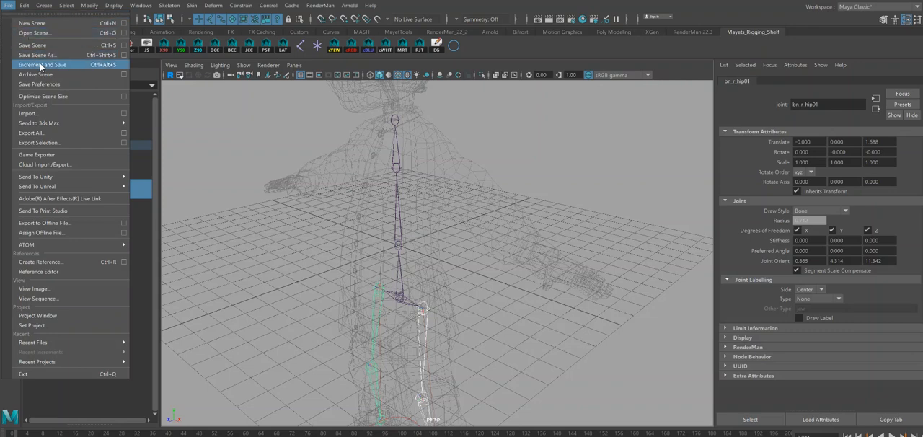
left_click(39, 57)
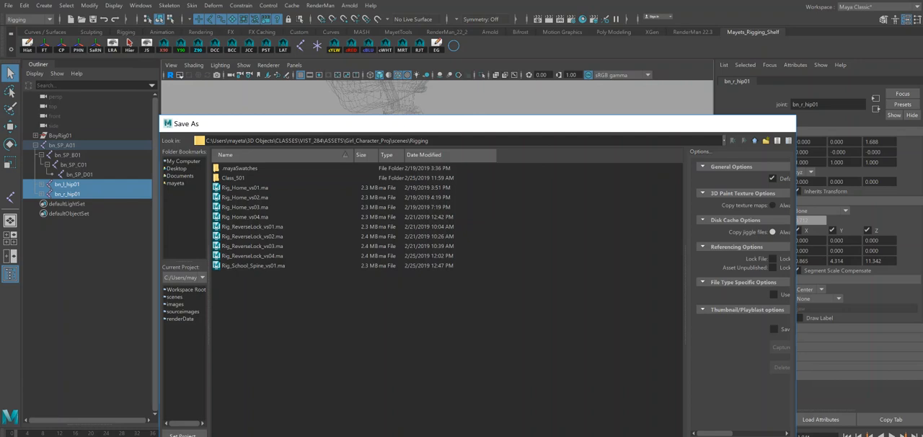
key("Return")
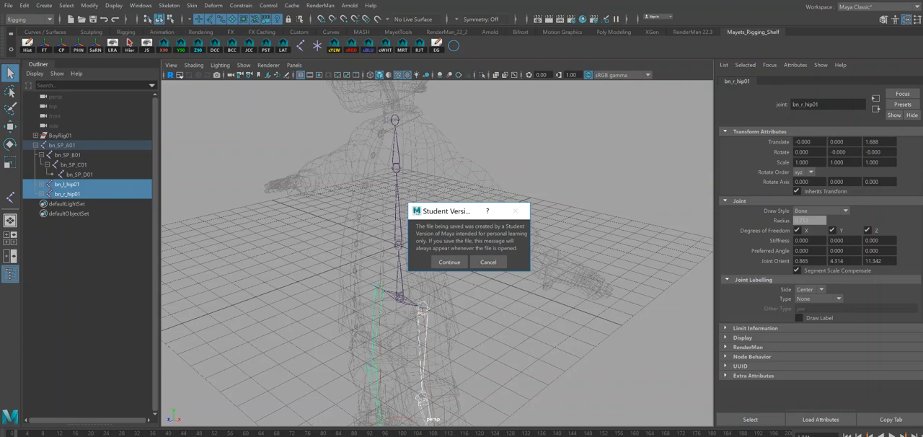
left_click(441, 263)
mouse_move(466, 254)
left_mouse_down("alt")
mouse_move(457, 238)
mouse_move(498, 248)
mouse_move(449, 207)
mouse_move(469, 251)
left_mouse_up("alt")
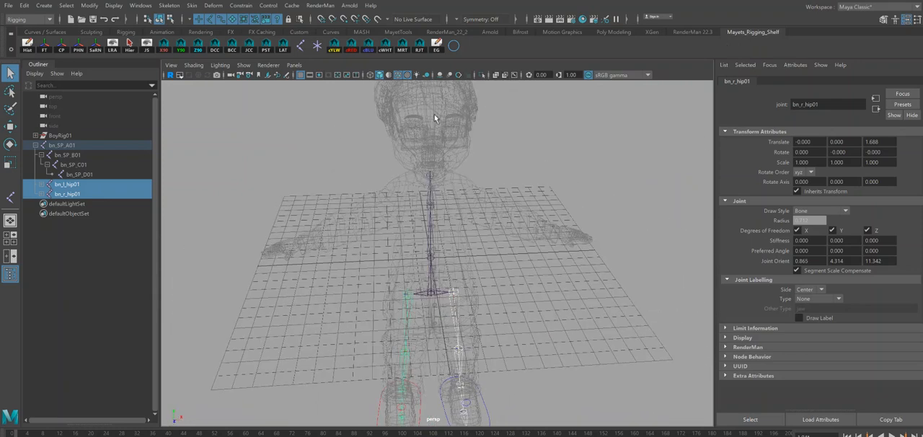
left_click(232, 50)
mouse_move(496, 283)
left_mouse_down("alt")
mouse_move(505, 268)
mouse_move(496, 284)
left_mouse_up("alt")
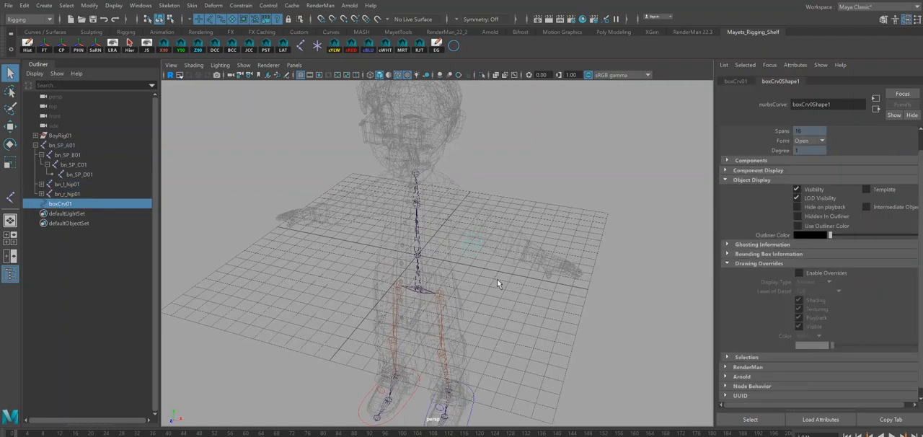
key("ctrl+z")
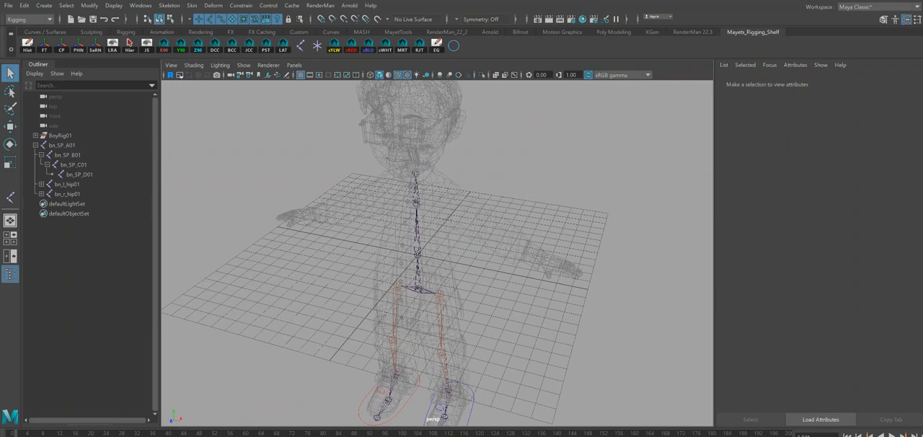
Hide the Model_Layer display layer and set up the CV Curve Tool with curve degree 1 Linear.
key("ctrl+a")
left_click(806, 362)
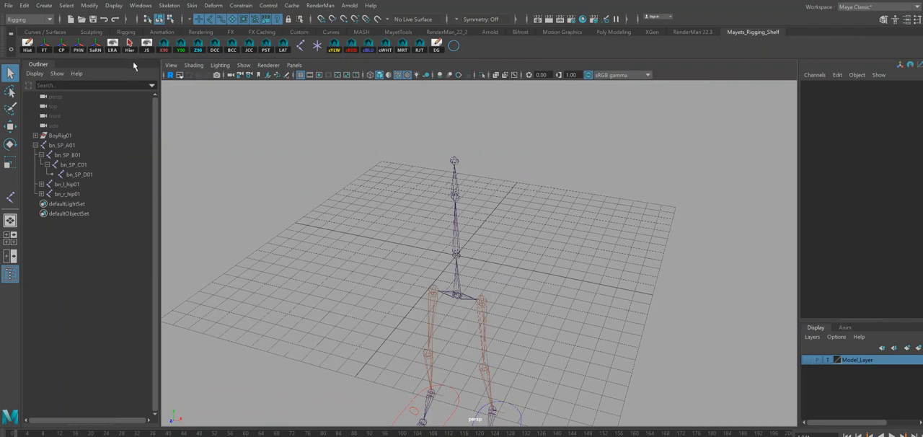
left_click(45, 6)
mouse_move(77, 78)
left_click(248, 88)
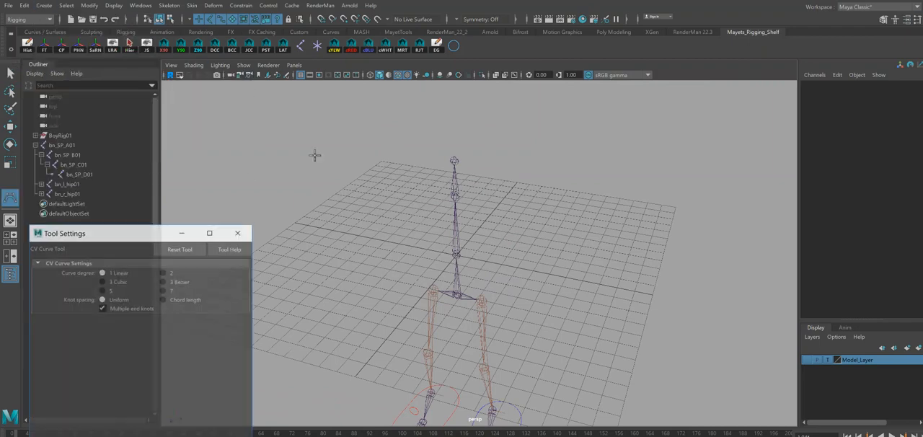
left_click(239, 231)
Draw a grid-snapped linear curve beside the waist joint at the grid centre and duplicate it.
left_click_drag(589, 246, 576, 252, "alt")
key("x")
left_click(431, 262)
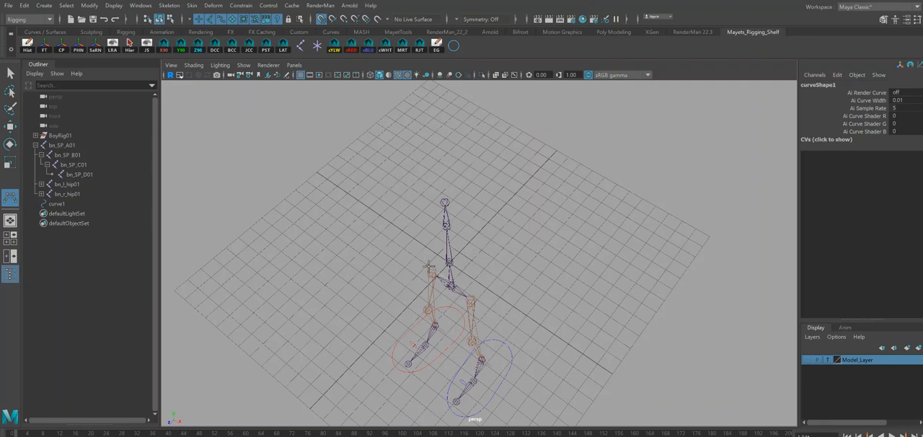
key("Return")
left_click_drag(438, 265, 542, 316, "alt")
key("ctrl+d")
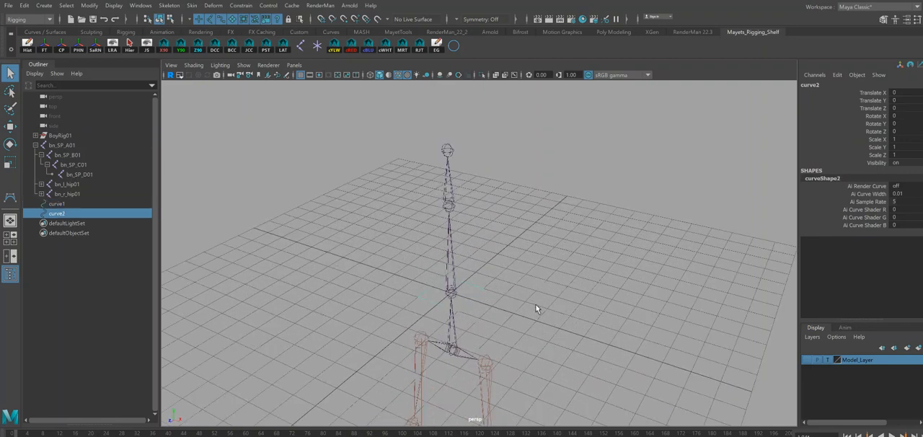
Rotate the duplicated curve2 90 degrees about X so it stands upright.
key("e")
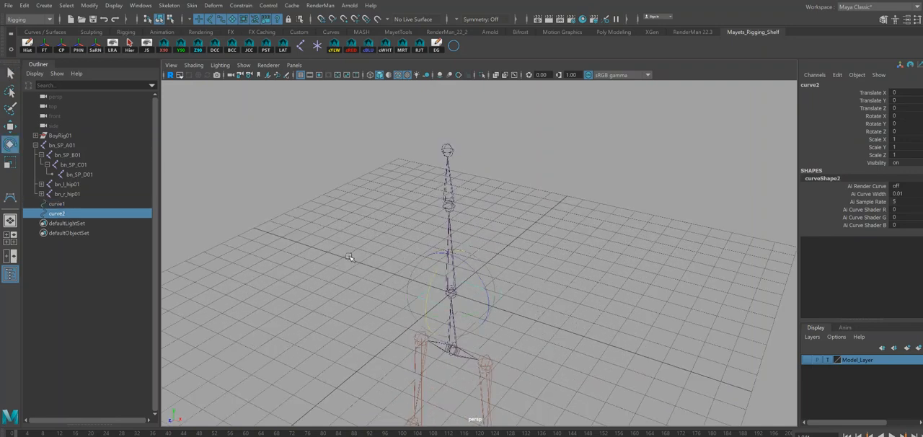
key("q")
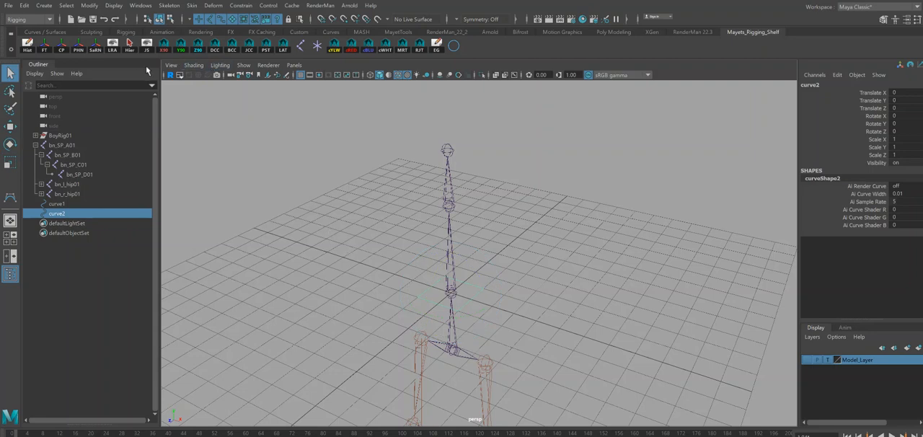
left_click(167, 51)
left_click_drag(529, 283, 525, 277, "alt")
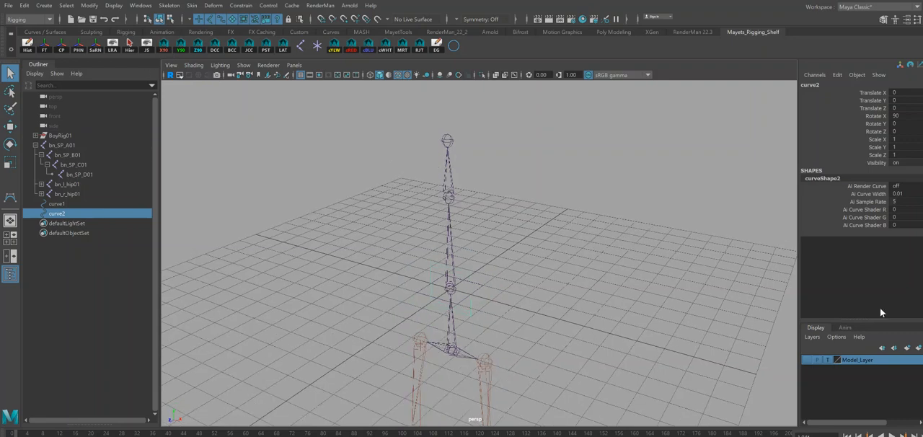
Move the upright curve2 to Translate Y 1 and Translate Z 1, onto the front edge of the base square.
left_click(895, 101)
left_click(894, 101)
left_click_drag(563, 192, 536, 243, "alt")
key("w")
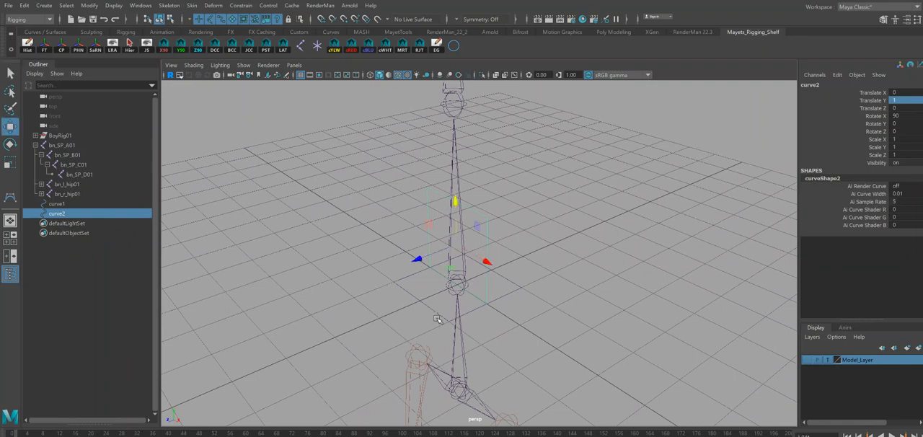
left_click_drag(419, 261, 392, 275)
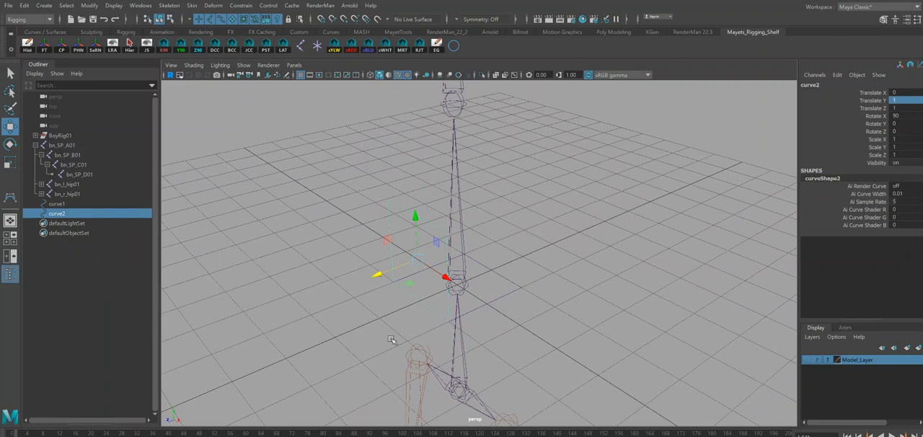
Duplicate curve2 and rotate the copy to Rotate Y 90, using the Rotate Tool's Relative step snap of 90.
key("ctrl+d")
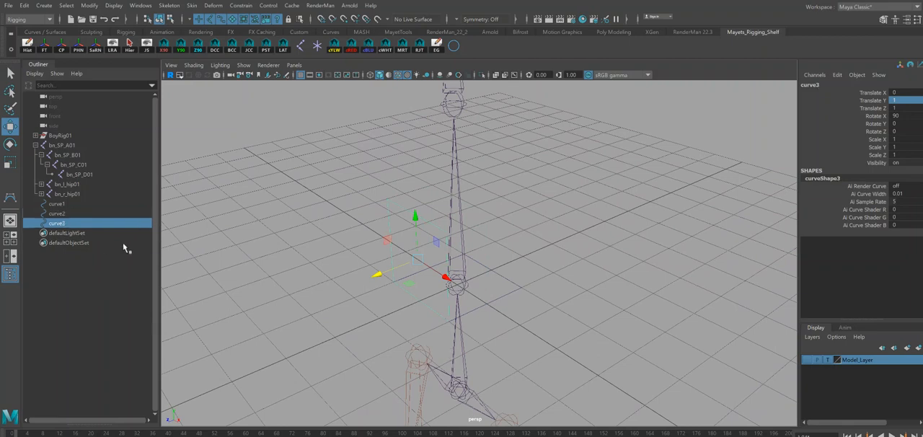
double_click(10, 144)
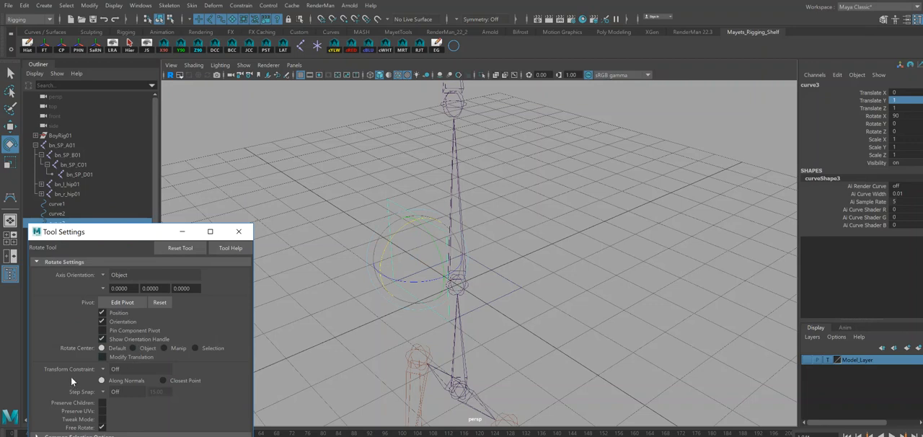
left_click_drag(145, 231, 164, 118)
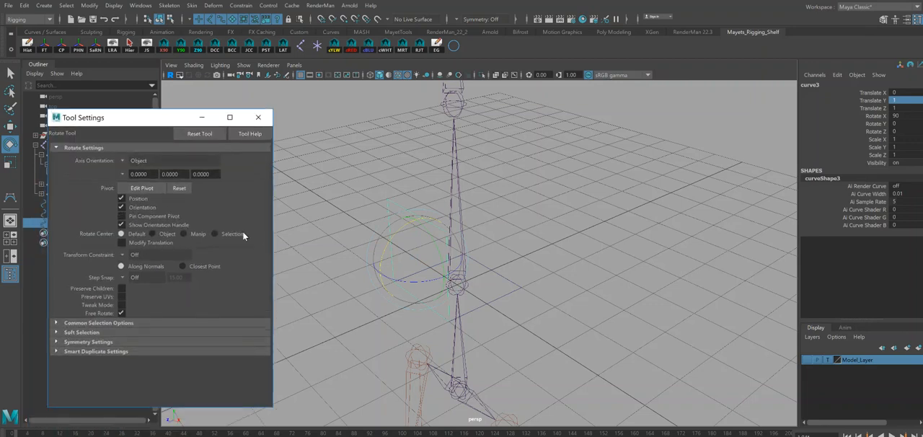
left_click(123, 277)
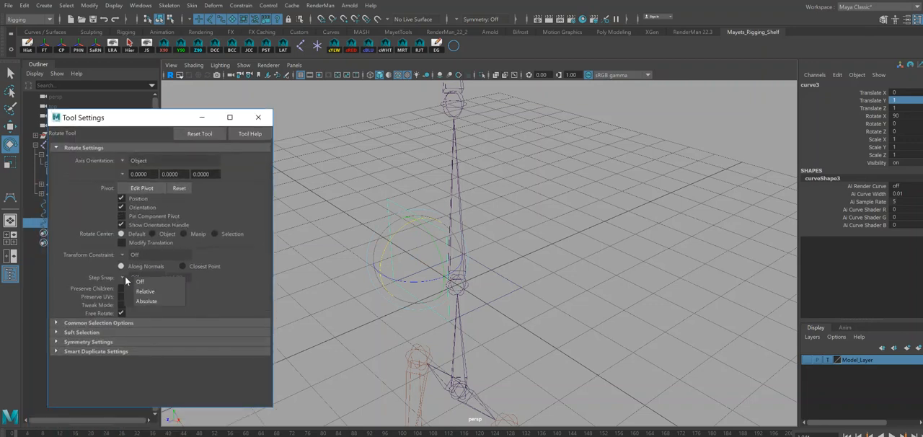
left_click(150, 291)
double_click(186, 277)
type("90")
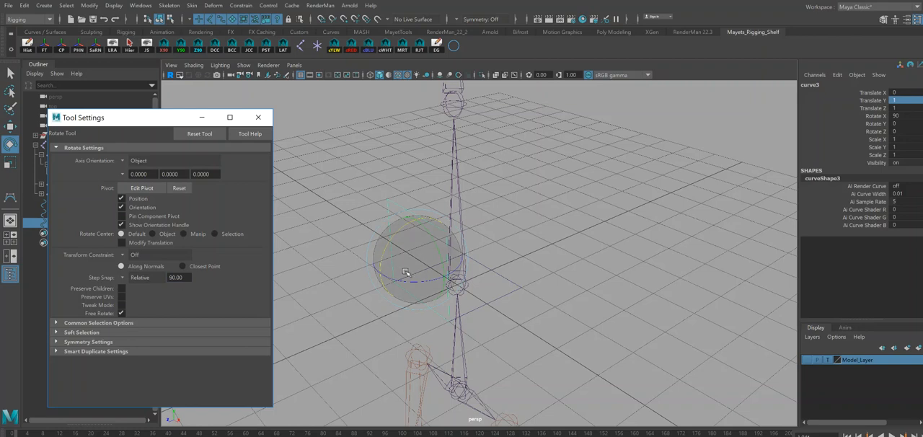
left_click_drag(413, 284, 426, 268)
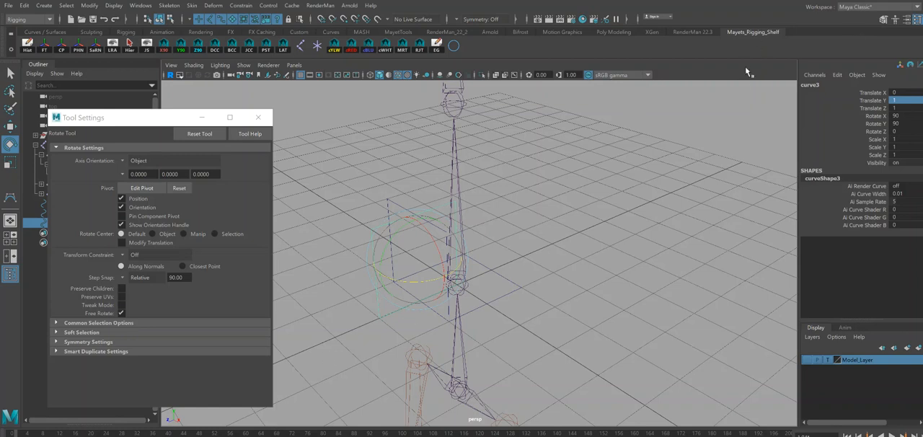
Turn the Rotate Tool's step snap off and close the tool settings.
key("w")
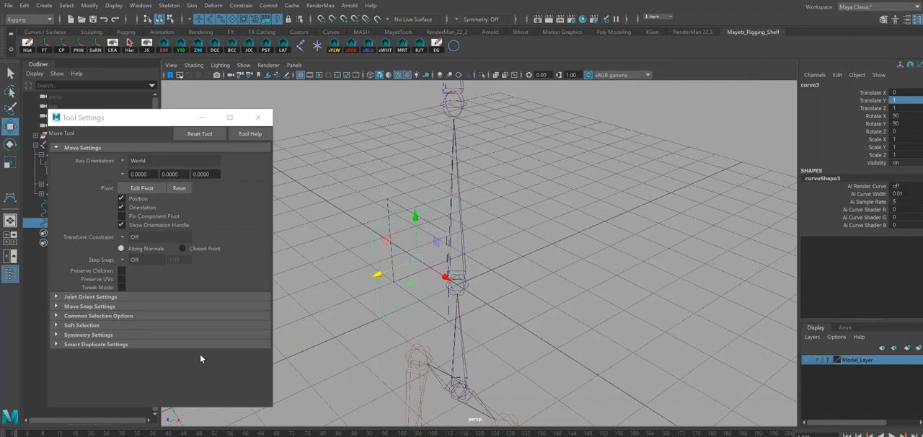
key("e")
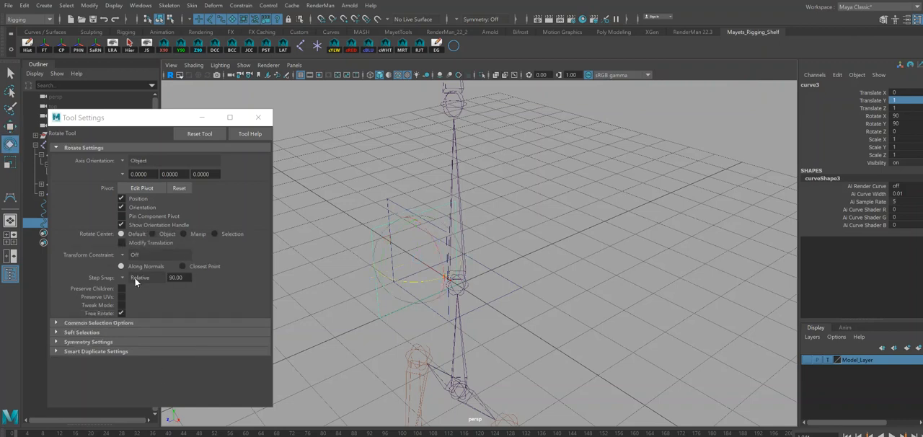
left_click(124, 277)
left_click(127, 282)
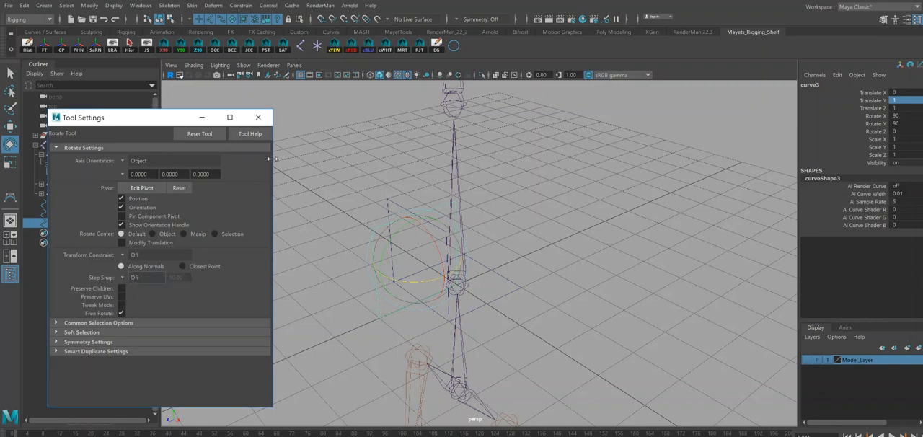
left_click(258, 116)
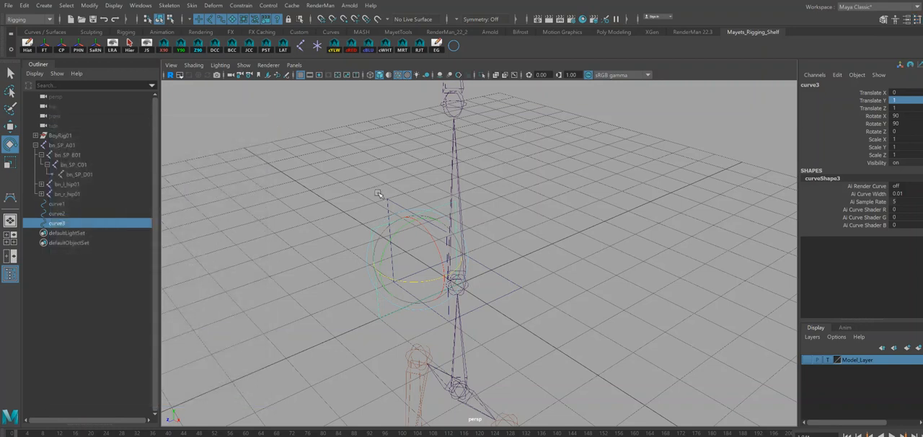
Try to reposition the rotated curve3 by entering a negative Translate X and editing its Translate Z.
left_click_drag(526, 246, 504, 255, "alt")
key("w")
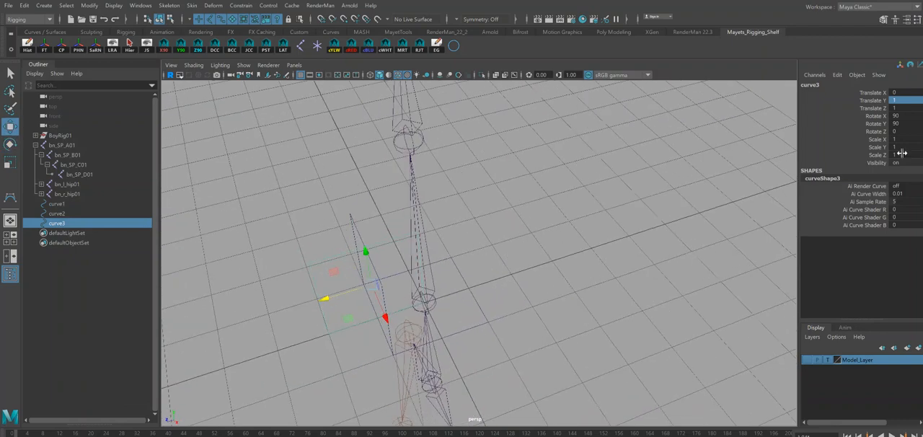
left_click(896, 93)
left_click(897, 93)
type("-")
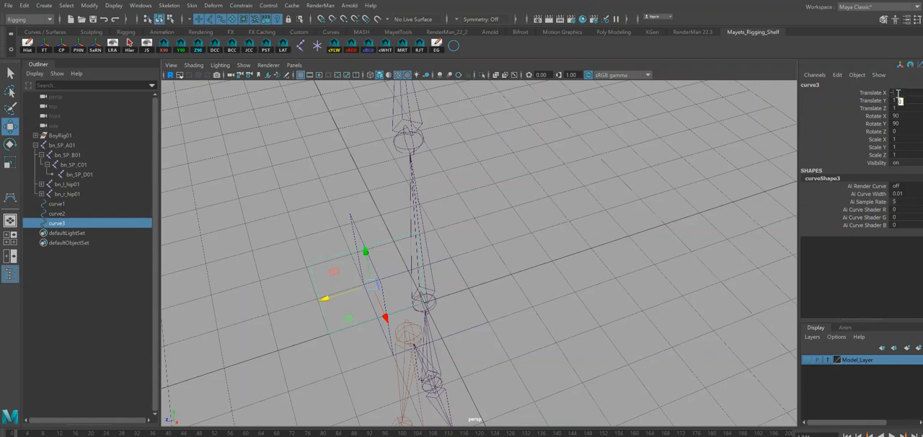
type("5")
key("Return")
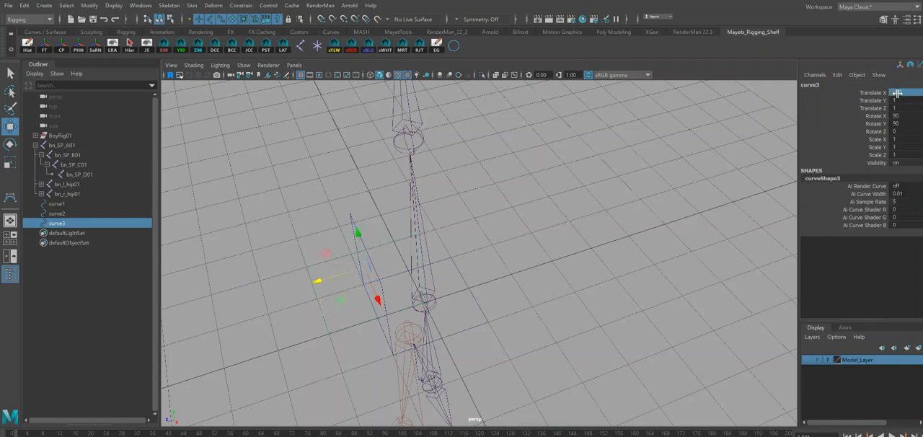
left_click_drag(569, 213, 607, 204, "alt")
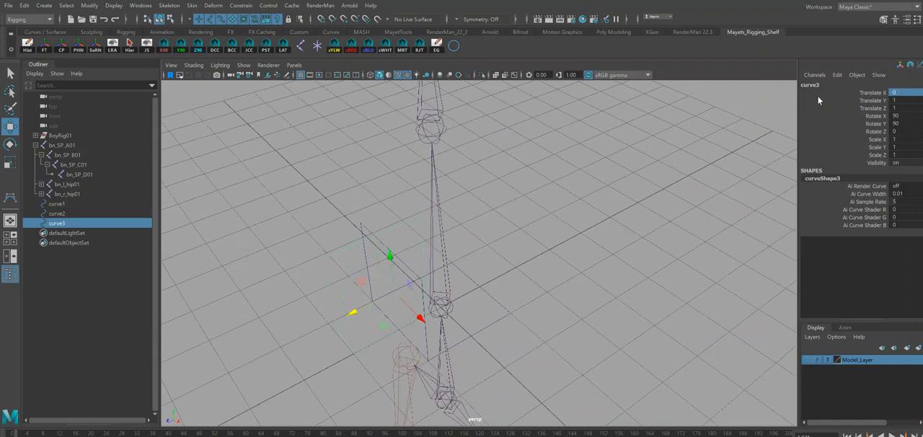
left_click(902, 108)
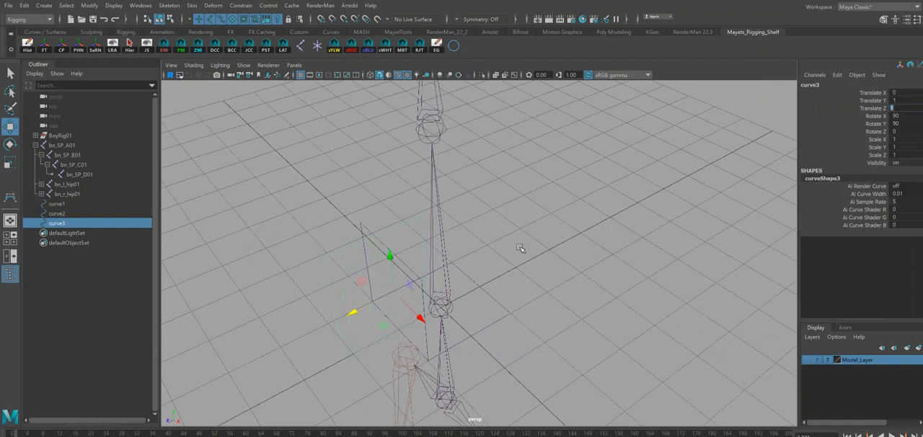
key("Return")
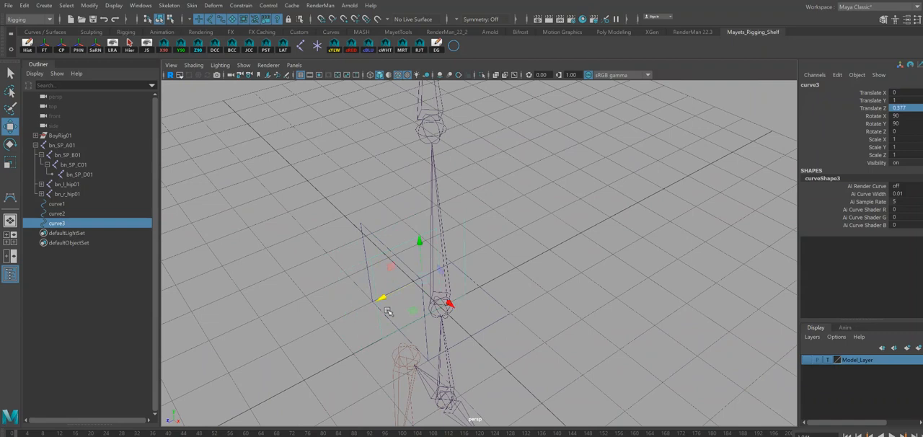
Move curve3 with grid snapping to Translate Z 0 and Translate X -1, onto one side of the base square.
key("x")
left_click_drag(354, 312, 449, 303)
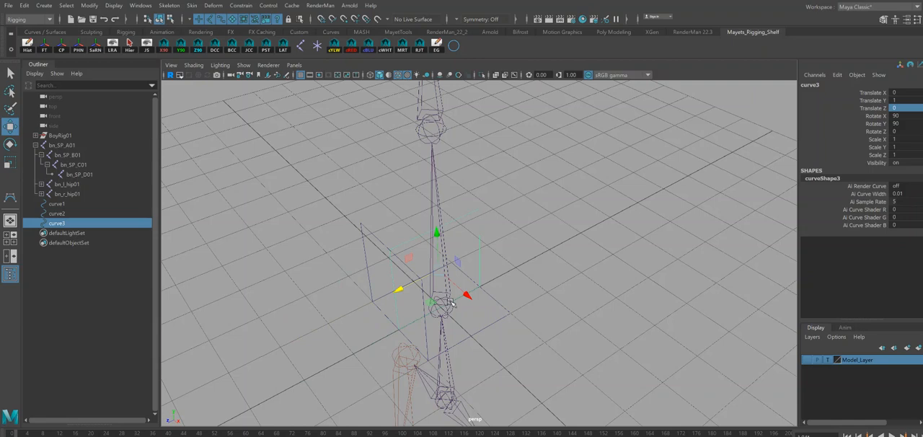
key("x")
left_click_drag(468, 294, 405, 250)
Duplicate curve3 and grid-snap the copy to Translate X 1 on the opposite side of the base square.
left_click_drag(574, 370, 564, 301, "alt")
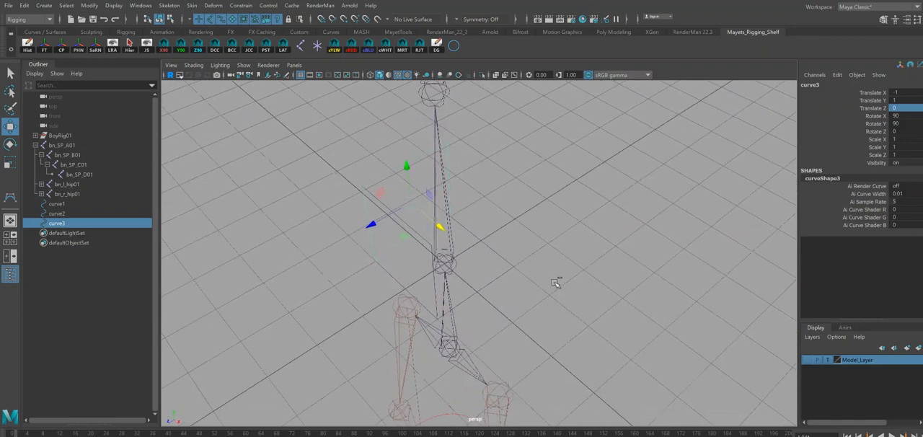
key("ctrl+d")
key("x")
left_click_drag(440, 227, 467, 268)
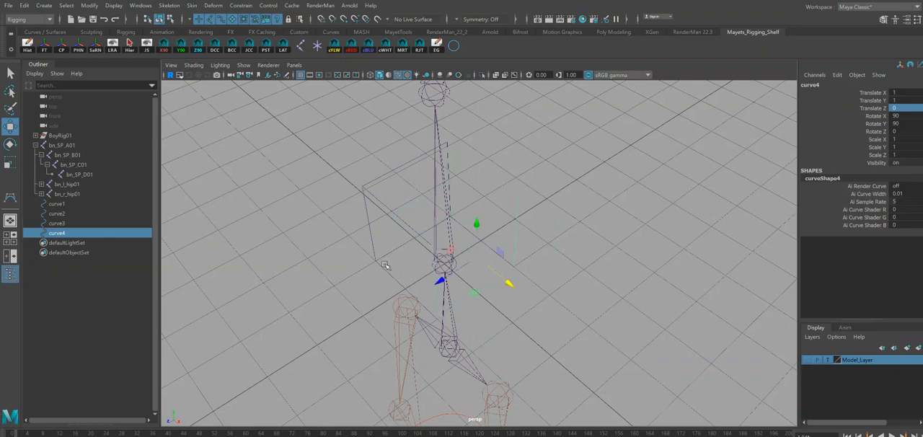
Duplicate curve2 and grid-snap the copy to Translate Z -1 to close the back of the cube.
left_click(389, 272)
left_click(398, 220)
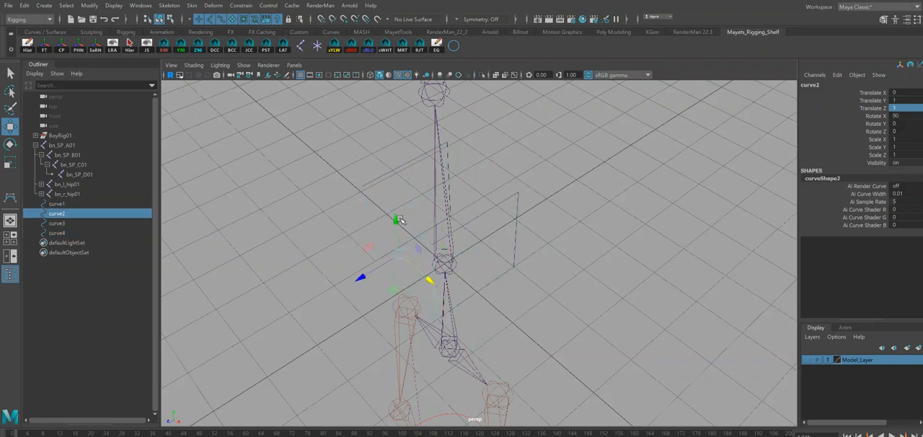
key("ctrl+d")
key("x")
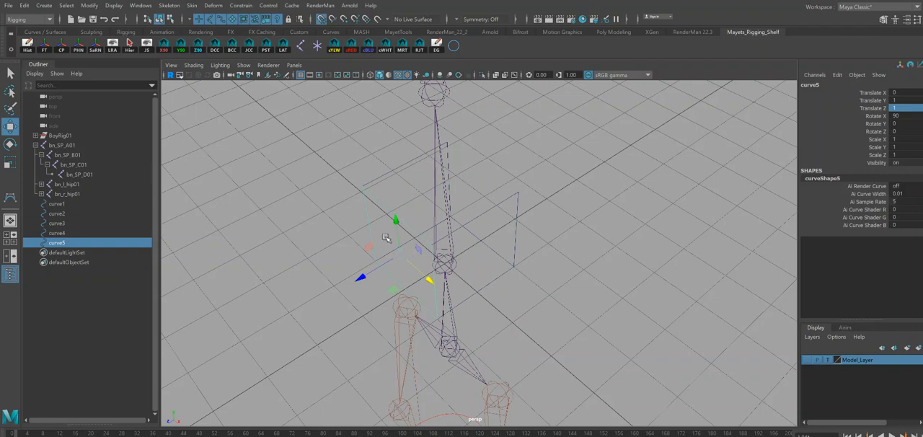
left_click_drag(362, 278, 521, 294)
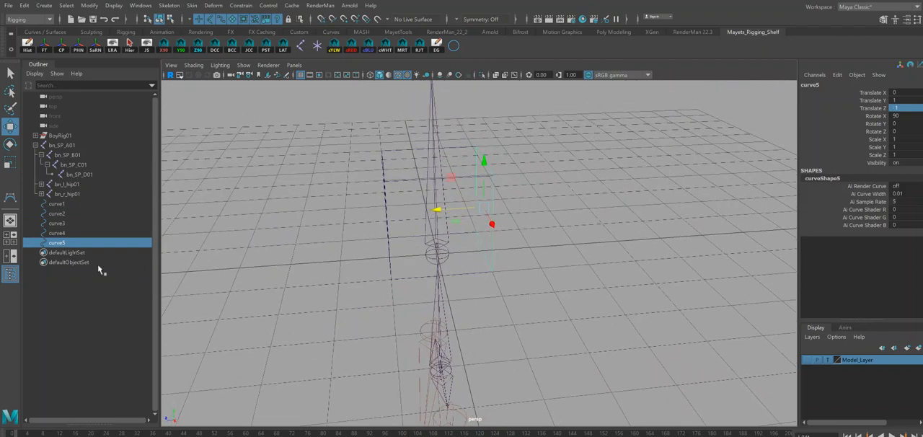
Select all five curves of the cube and show the shape nodes of curve2 through curve5 in the Outliner.
left_click_drag(61, 204, 72, 249)
left_click_drag(462, 257, 466, 264, "alt")
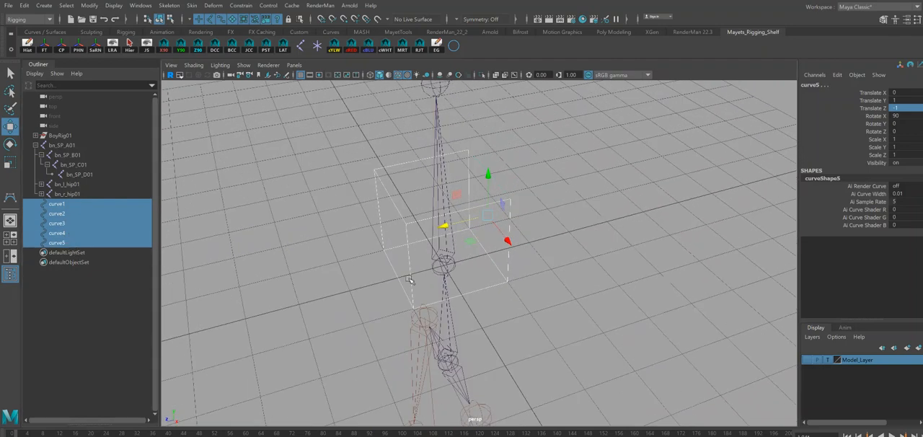
left_click_drag(324, 286, 344, 285, "alt")
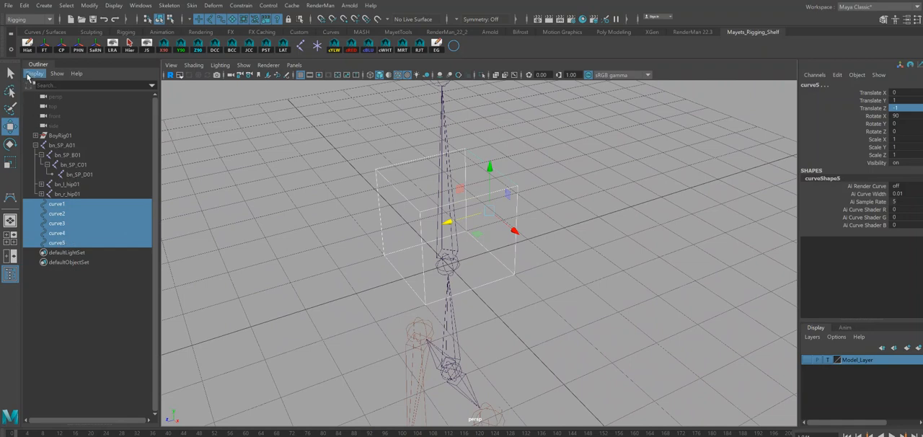
left_click(33, 73)
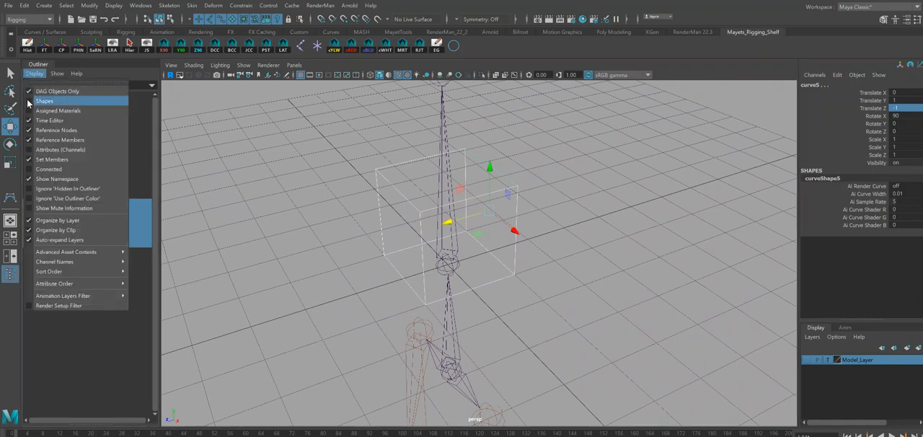
left_click(29, 102)
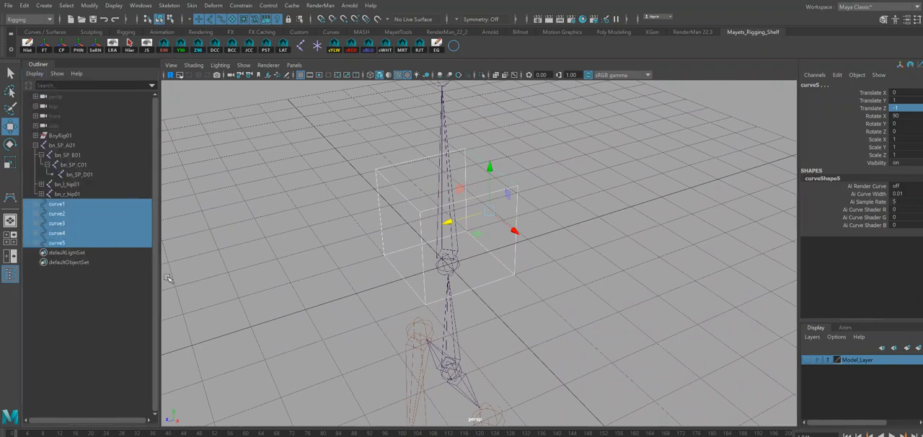
left_click(35, 223)
left_click(35, 214)
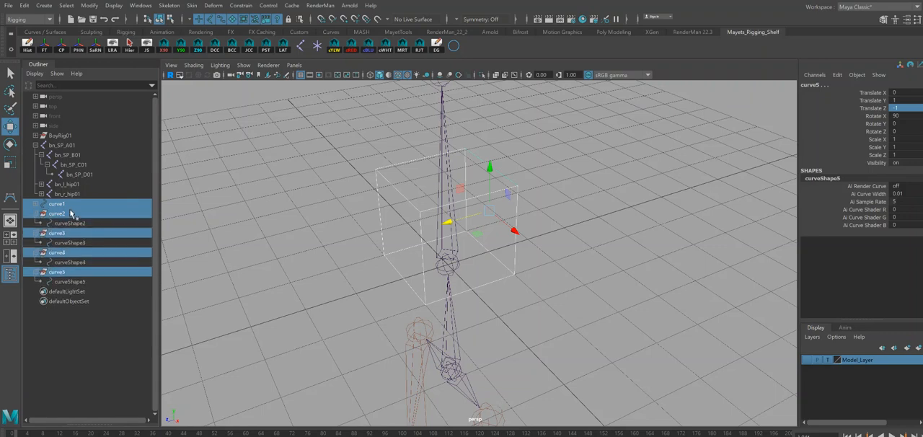
Freeze the transforms of the five curves and parent curveShape2 through curveShape5 directly under curve1 as shapes.
left_click(32, 48)
left_click(72, 281)
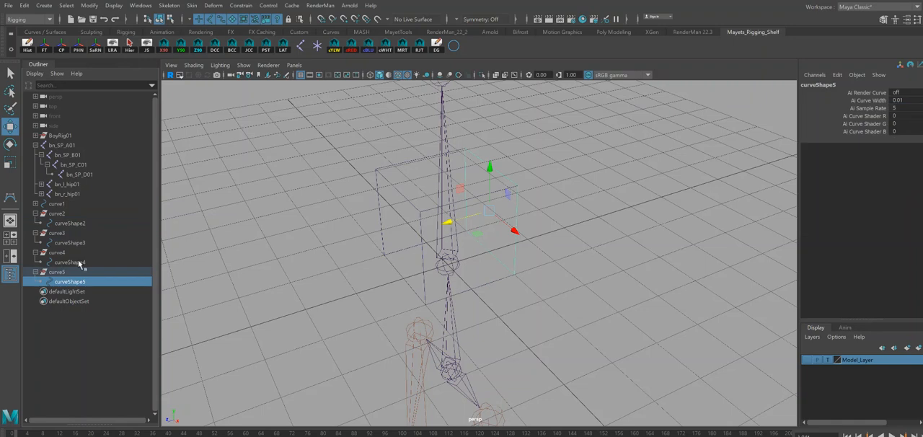
left_click(72, 262, "ctrl")
left_click(77, 243, "ctrl")
left_click(78, 223, "ctrl")
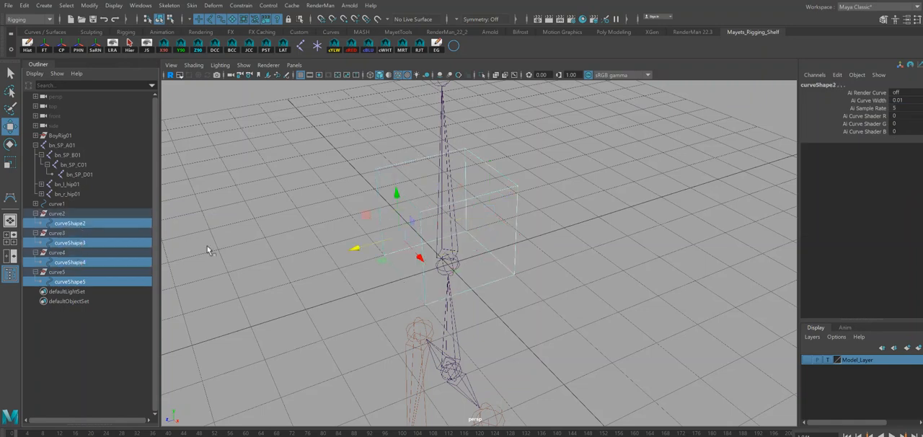
left_click(56, 204, "ctrl")
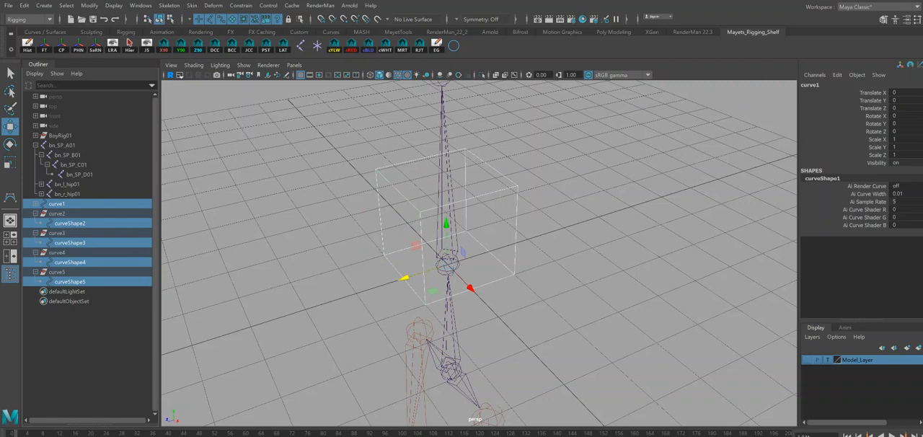
key("Return")
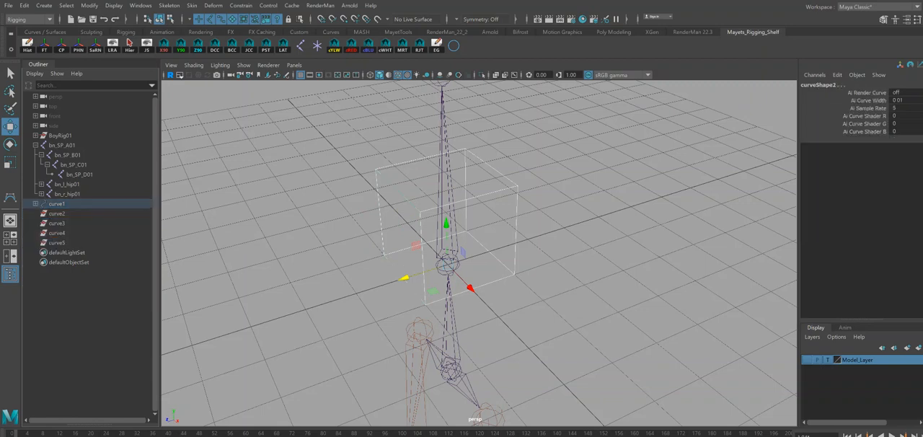
Hide the shape nodes in the Outliner and delete the empty transforms curve2 through curve5.
left_click_drag(50, 217, 54, 242)
left_click(36, 204)
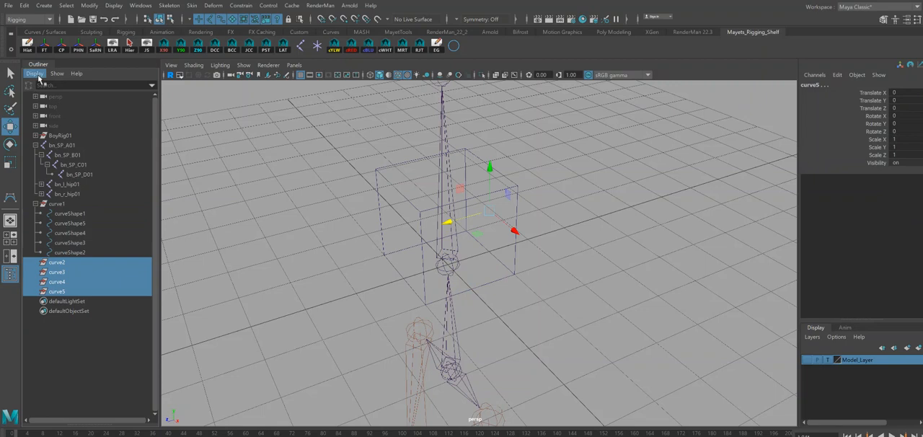
left_click(38, 75)
left_click(43, 101)
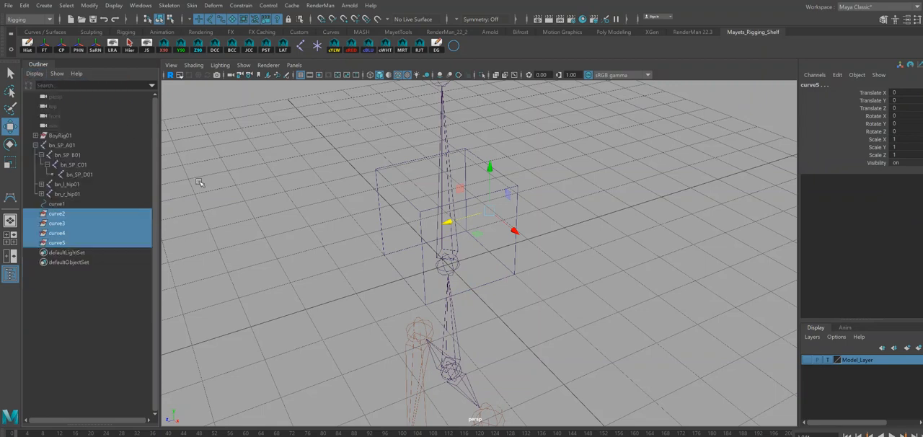
key("Delete")
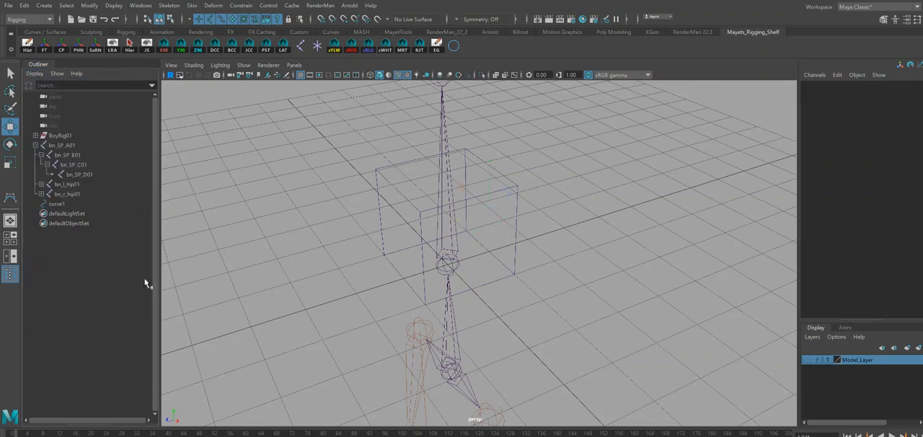
Duplicate the combined cube control curve1.
left_click(56, 205)
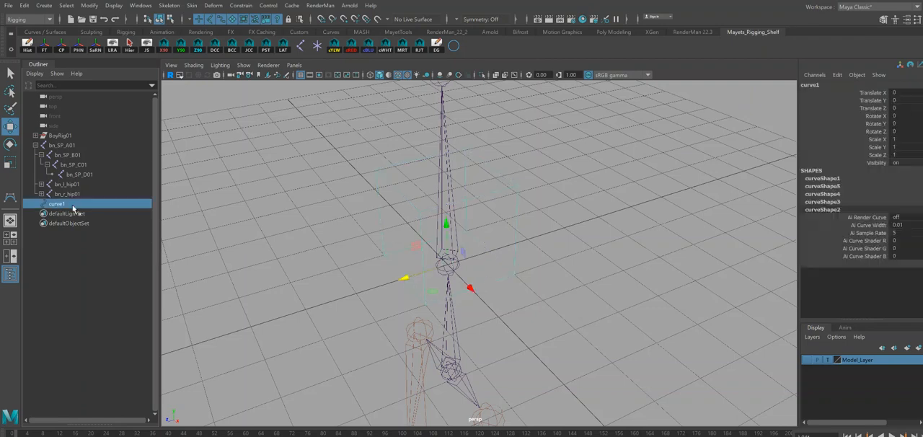
key("super")
left_click(736, 66)
left_click_drag(441, 231, 509, 228, "alt")
right_click_drag(585, 261, 412, 155, "alt")
left_click_drag(522, 216, 484, 256, "alt")
key("q")
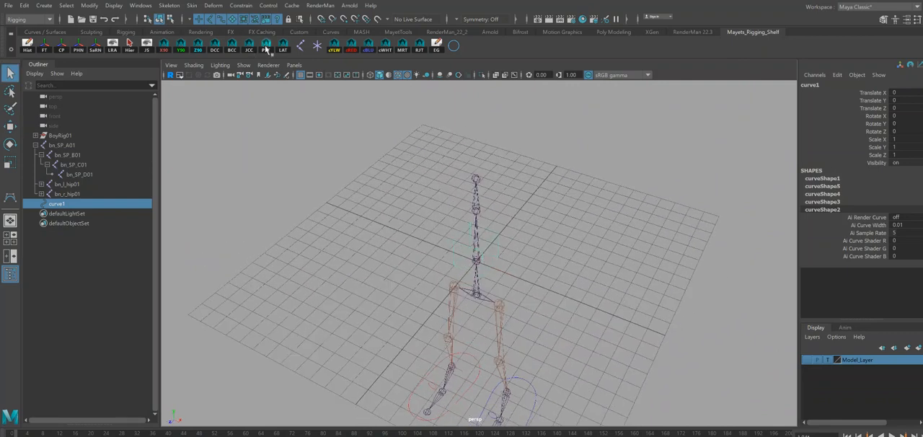
left_click_drag(426, 264, 504, 301, "alt")
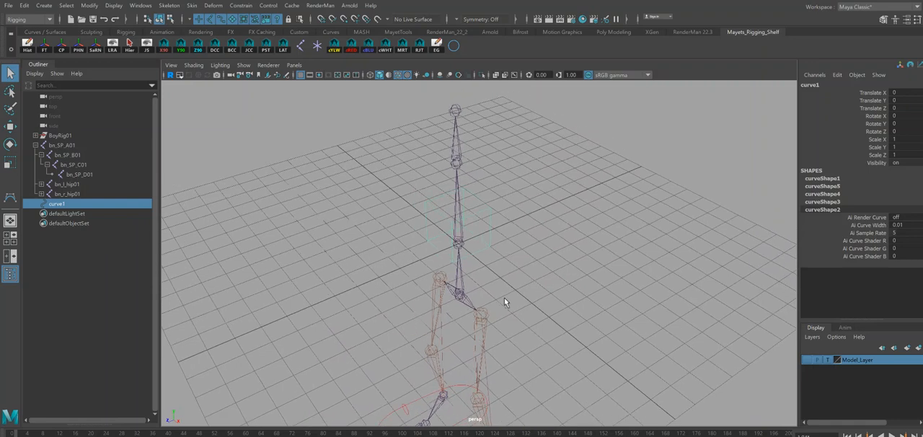
key("ctrl+d")
Rename curve1 as cc_upperBody01.
double_click(57, 206)
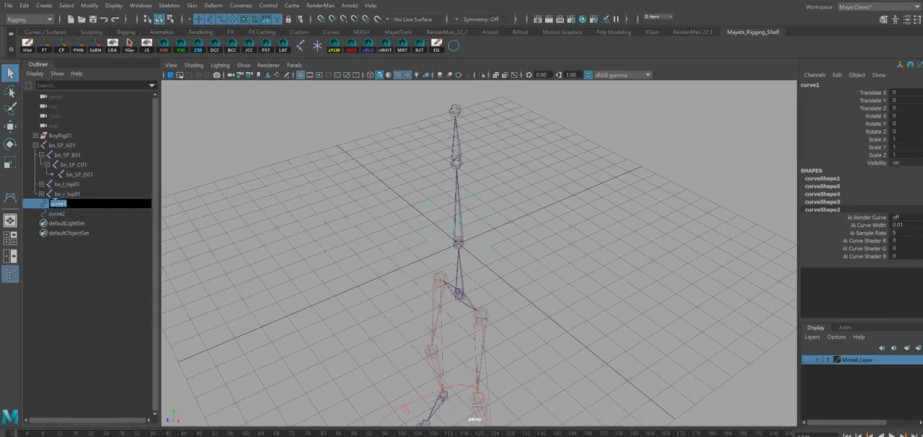
type("cc_upperBody0")
key("Return")
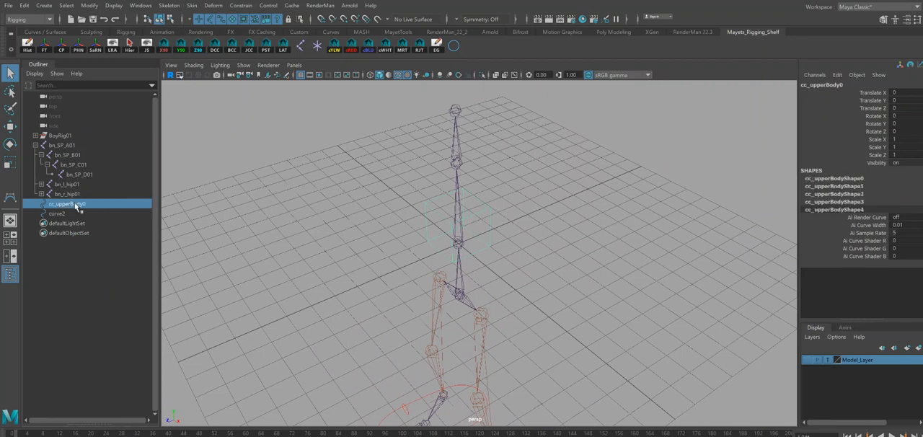
double_click(89, 204)
left_click(91, 204)
type("1")
Rename the duplicated cube curve2 as cc_lowerBody01.
left_click(58, 213)
double_click(58, 213)
type("c")
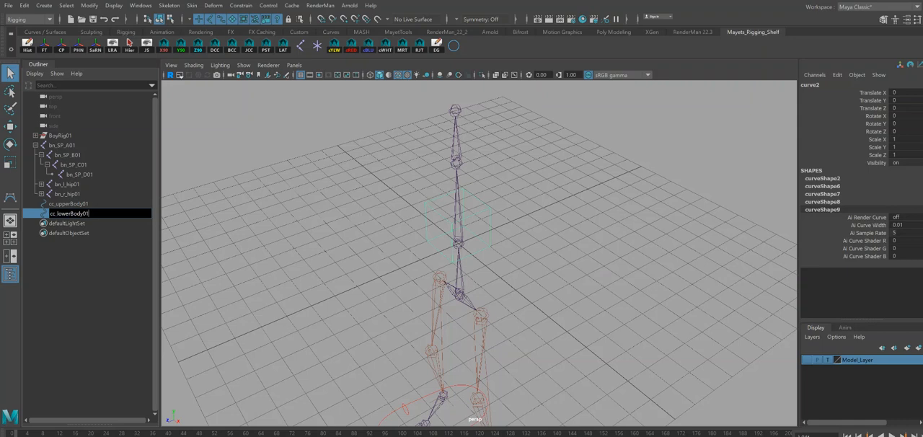
key("Return")
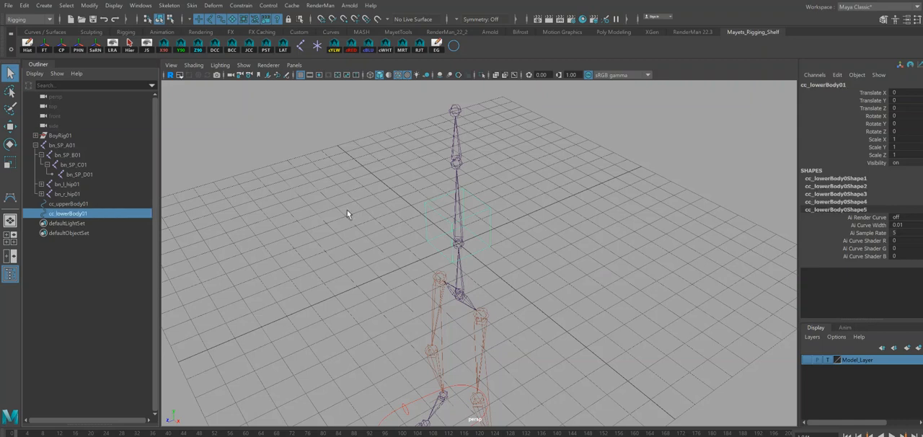
Turn on the visibility of Model_Layer to show the boy's body around the spine joints.
left_click_drag(519, 258, 519, 251, "alt")
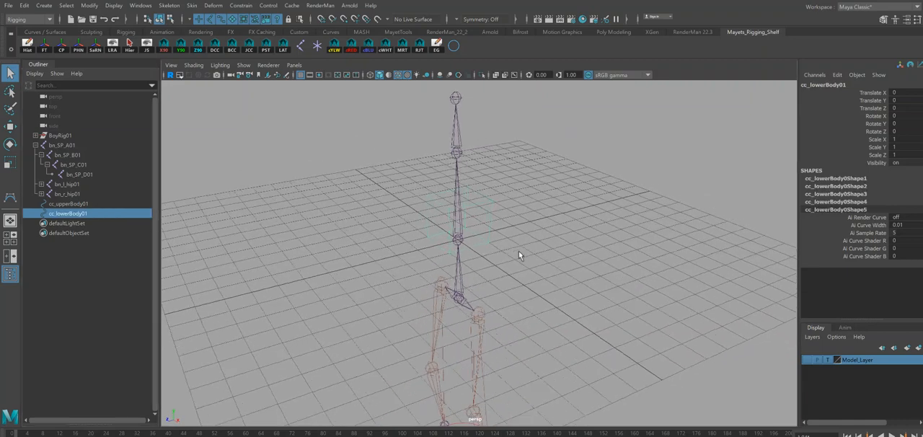
left_click(807, 359)
mouse_move(581, 278)
left_mouse_down("alt")
mouse_move(587, 267)
mouse_move(575, 270)
mouse_move(587, 266)
mouse_move(566, 261)
mouse_move(571, 274)
left_mouse_up("alt")
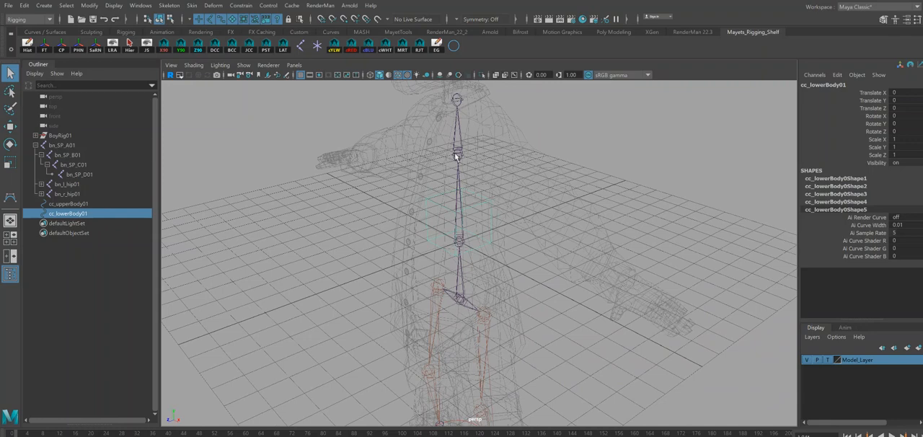
mouse_move(514, 272)
left_mouse_down("alt")
mouse_move(509, 265)
mouse_move(504, 281)
mouse_move(498, 269)
left_mouse_up("alt")
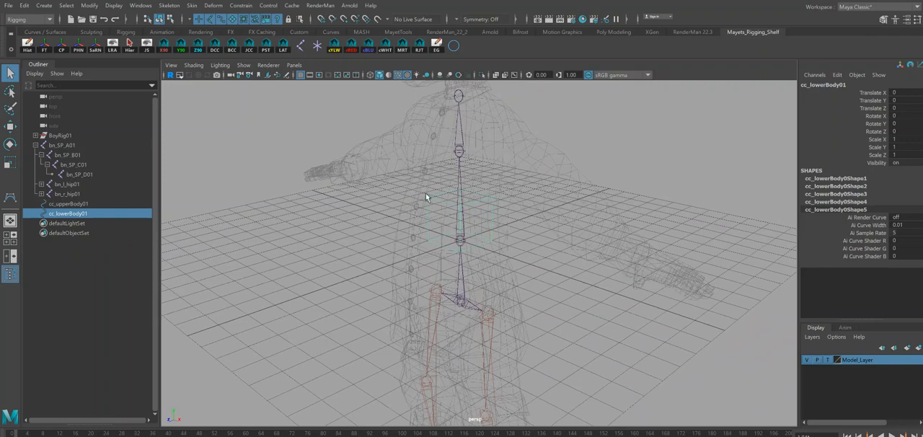
left_click_drag(556, 280, 544, 245, "alt")
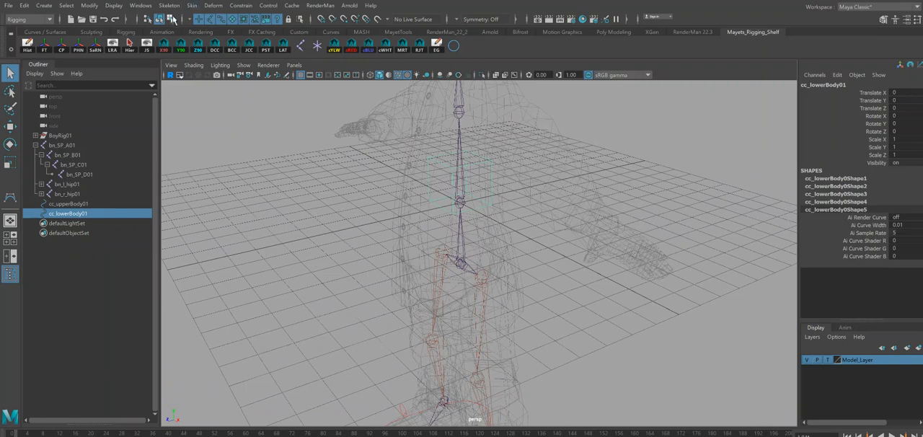
Center the pivots of cc_lowerBody01 and cc_upperBody01, and snap cc_lowerBody01 down to Translate Y -1.
key("w")
key("v")
left_click_drag(463, 204, 458, 213)
left_click(63, 46)
left_click(65, 204)
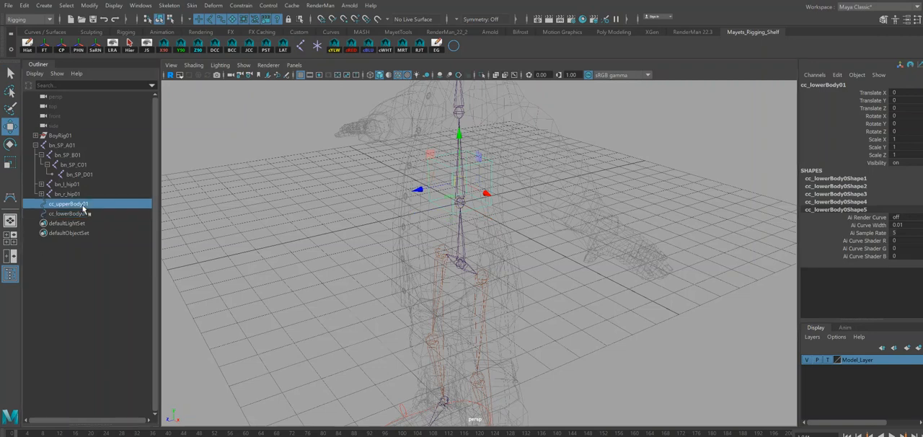
left_click(62, 46)
left_click(65, 213)
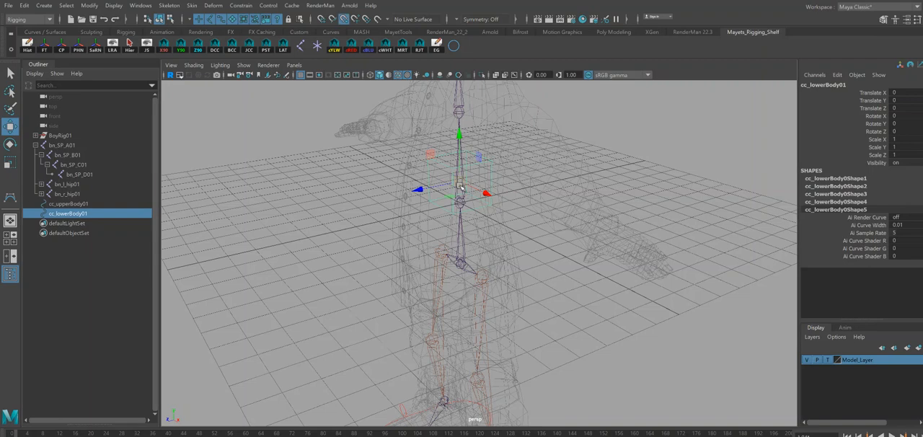
left_click_drag(461, 189, 461, 216)
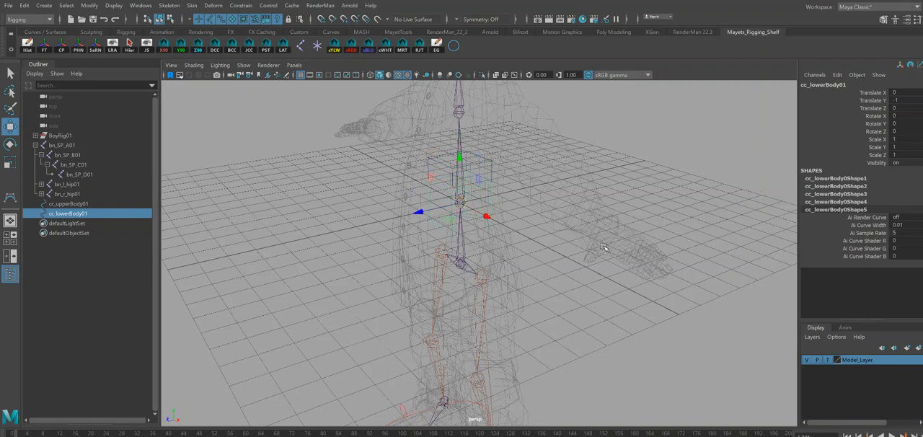
Snap the cc_upperBody01 cube onto the chest joint of the spine.
left_click(482, 168)
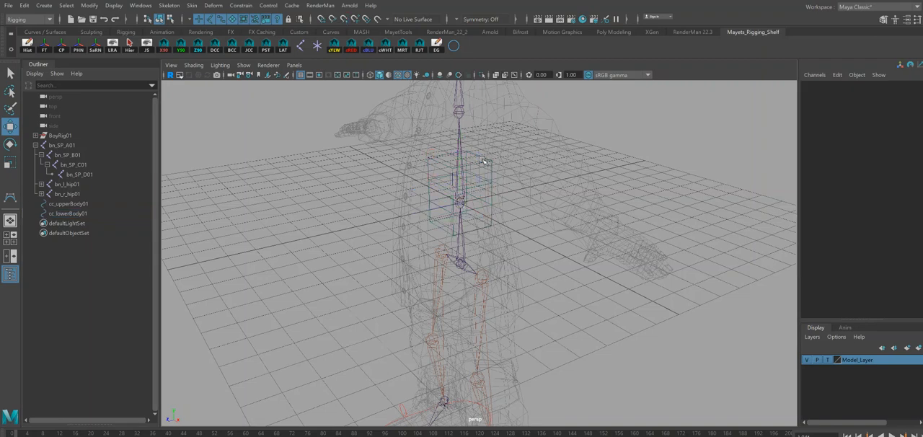
left_click_drag(482, 164, 462, 139)
key("v")
left_click_drag(531, 188, 561, 238, "alt")
Snap the cc_lowerBody01 cube onto the pelvis joint between the hips.
left_click(496, 223)
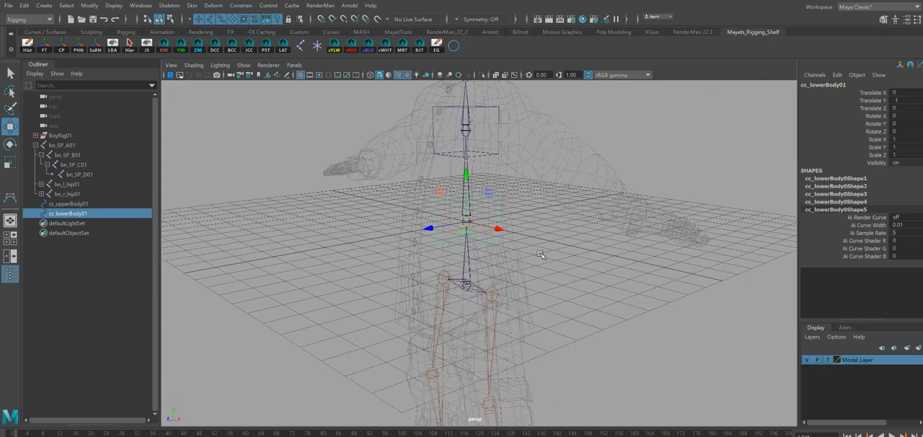
middle_click_drag(519, 258, 505, 301)
left_click_drag(472, 289, 498, 299, "alt")
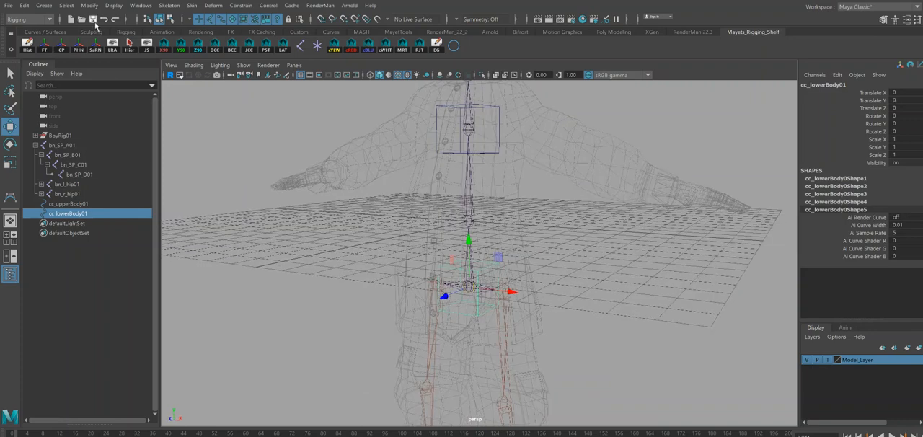
In component mode, scale all vertices of cc_lowerBody01 outward along X and Z until the cube is wider than the coat.
left_click(171, 19)
left_click_drag(383, 225, 522, 329)
key("r")
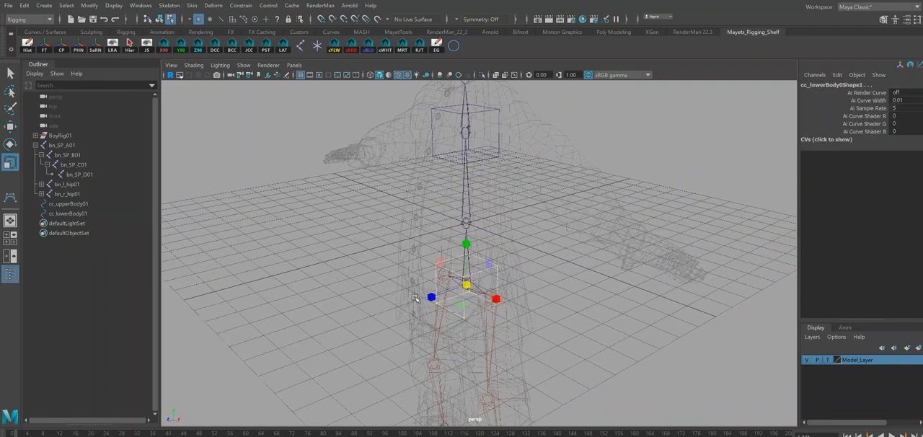
left_click_drag(432, 298, 338, 331)
left_click_drag(496, 298, 601, 357)
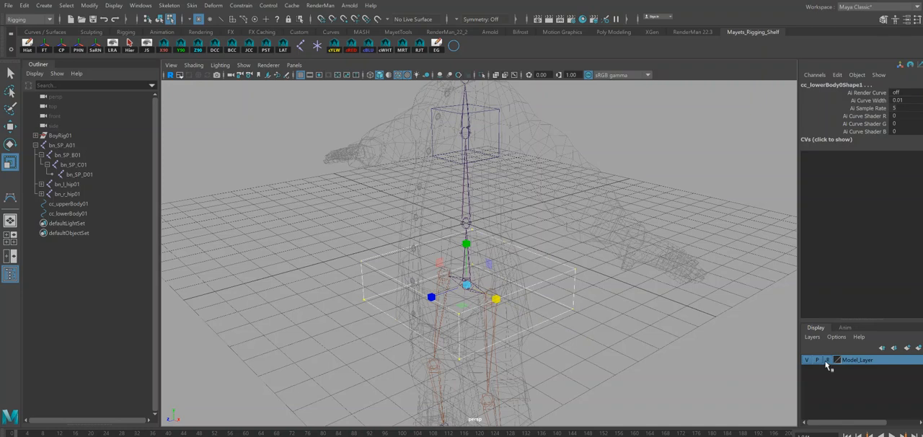
Set Model_Layer to reference display and move the cc_lowerBody01 vertices forward along Z to center the cube around the coat.
left_click(835, 360)
left_click_drag(592, 280, 569, 274, "alt")
key("w")
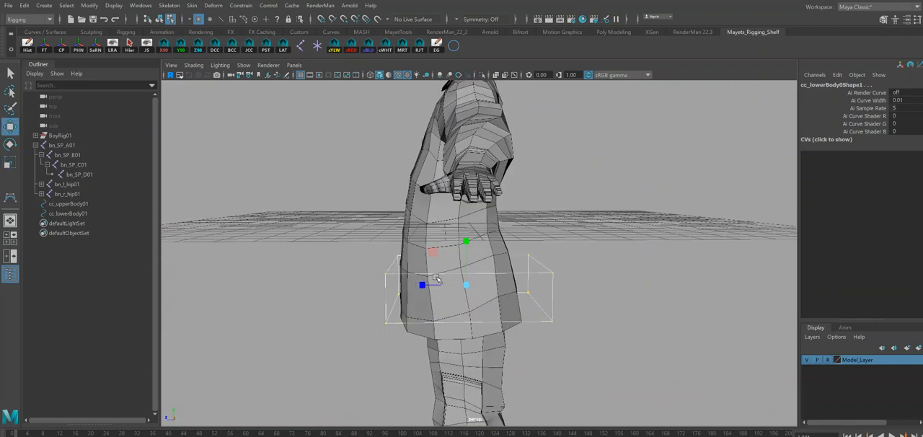
left_click_drag(424, 285, 414, 285)
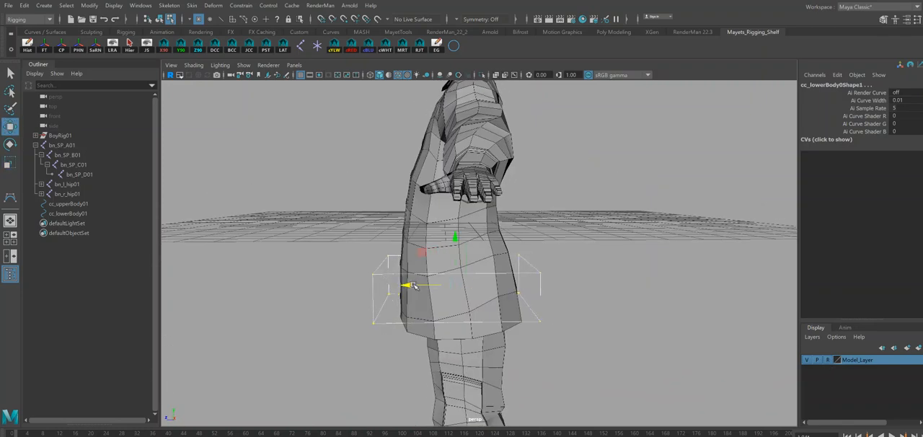
Select the front vertices of cc_lowerBody01 and move them slightly back along Z, closer to the coat.
left_click_drag(325, 211, 407, 366)
left_click(341, 283)
key("ctrl+z")
left_click_drag(333, 287, 344, 286)
left_click_drag(541, 265, 540, 261, "alt")
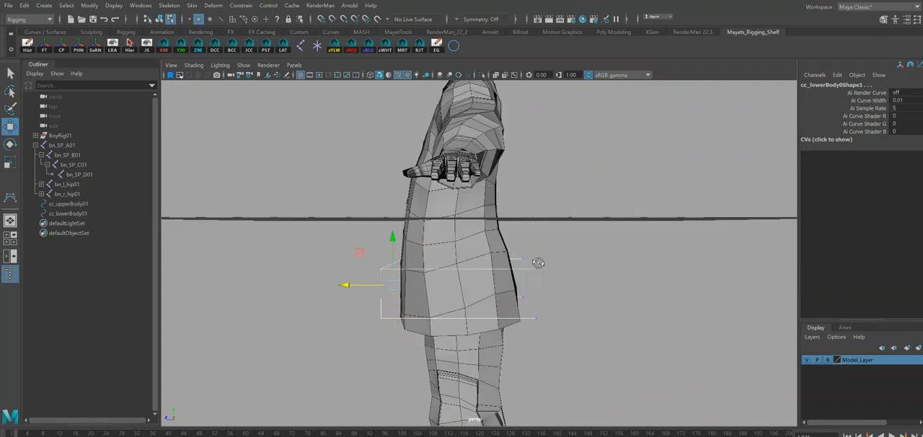
Raise the top vertices of the cc_lowerBody01 cube and scale them slightly inward.
left_click_drag(267, 206, 631, 281)
left_click_drag(461, 215, 459, 198)
key("r")
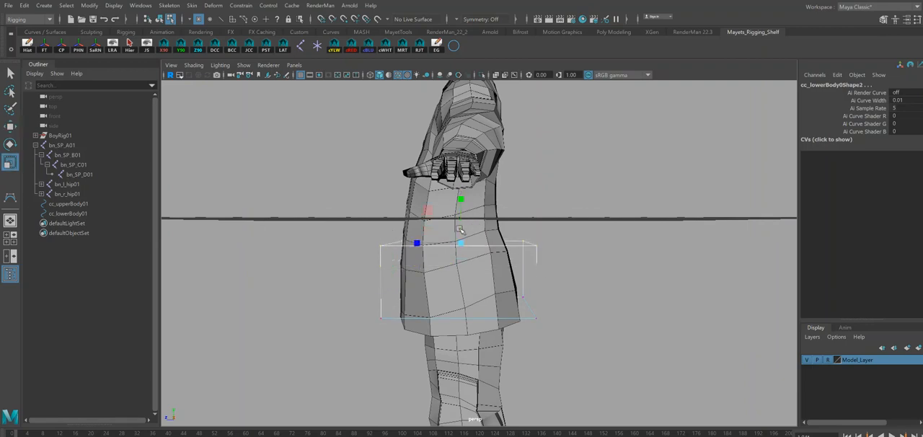
left_click_drag(462, 242, 544, 300)
key("w")
middle_click_drag(544, 300, 539, 319, "alt")
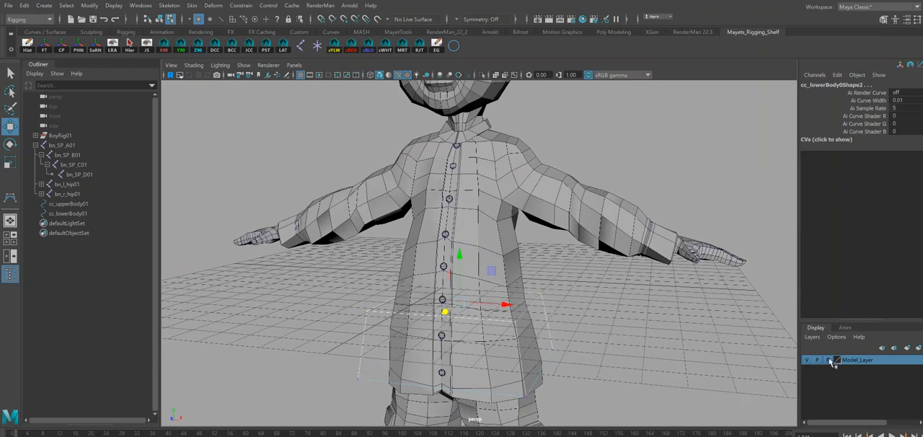
Return Model_Layer to template display and scale up all vertices of cc_upperBody01 uniformly around the chest.
left_click(827, 360)
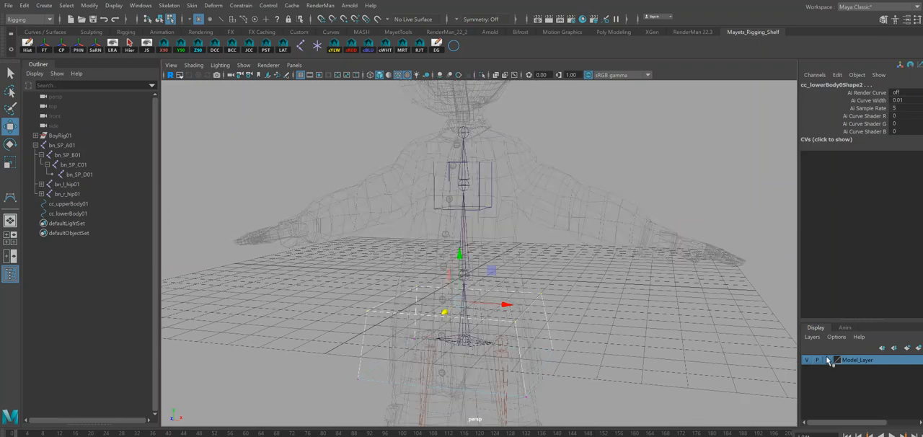
left_click(478, 188)
left_click_drag(398, 137, 524, 236)
key("r")
left_click_drag(464, 186, 518, 230)
Set Model_Layer to reference display, then reduce the height of the cc_upperBody01 cube's vertices and move them up the chest.
left_click(832, 359)
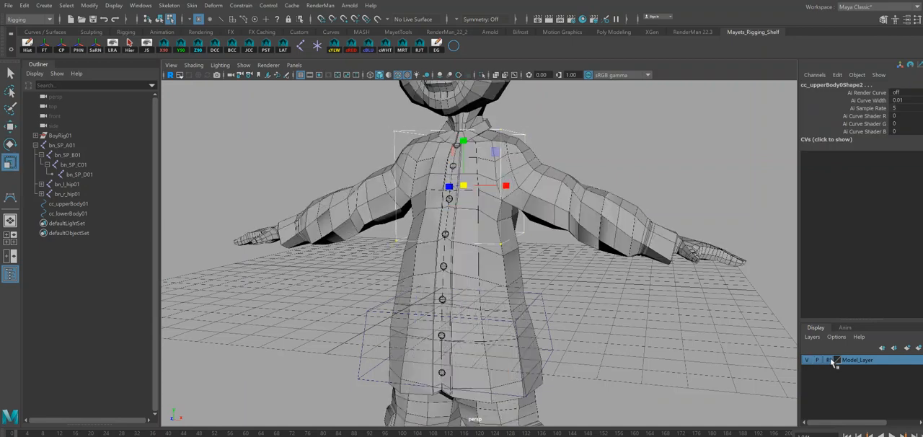
left_click_drag(600, 244, 582, 241, "alt")
left_click_drag(460, 143, 497, 179, "alt")
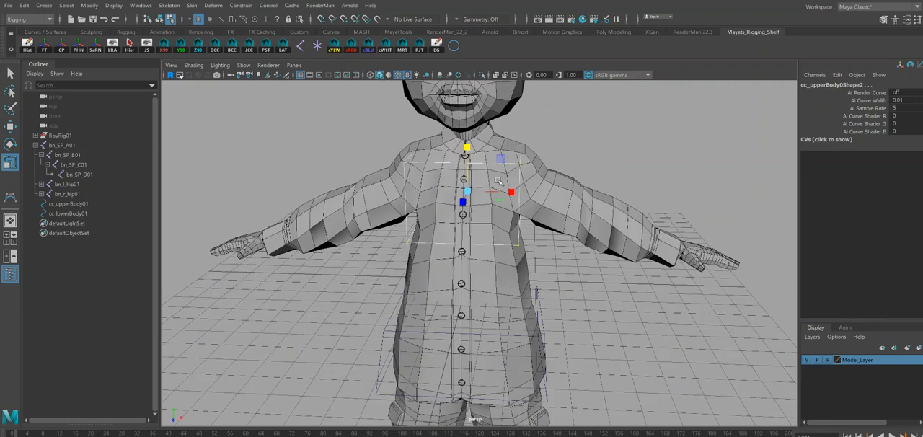
key("w")
left_click_drag(468, 146, 469, 121)
Move the front top vertices of the cc_upperBody01 cube back along Z, closer to the chest.
left_click_drag(520, 166, 472, 145, "alt")
left_click_drag(455, 117, 390, 128)
left_click_drag(425, 155, 427, 155)
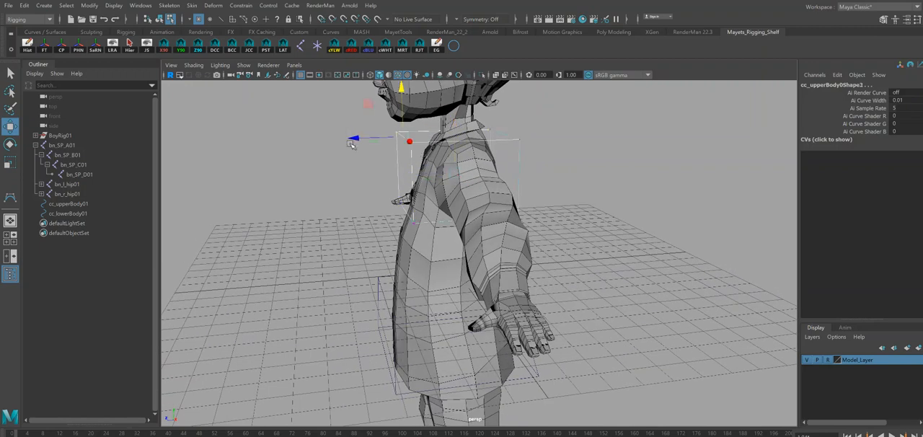
left_click_drag(357, 137, 375, 138)
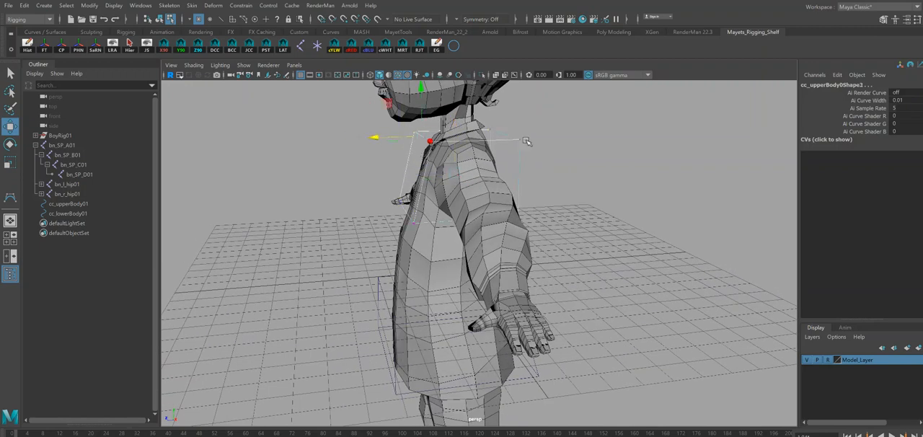
left_click_drag(486, 118, 538, 156)
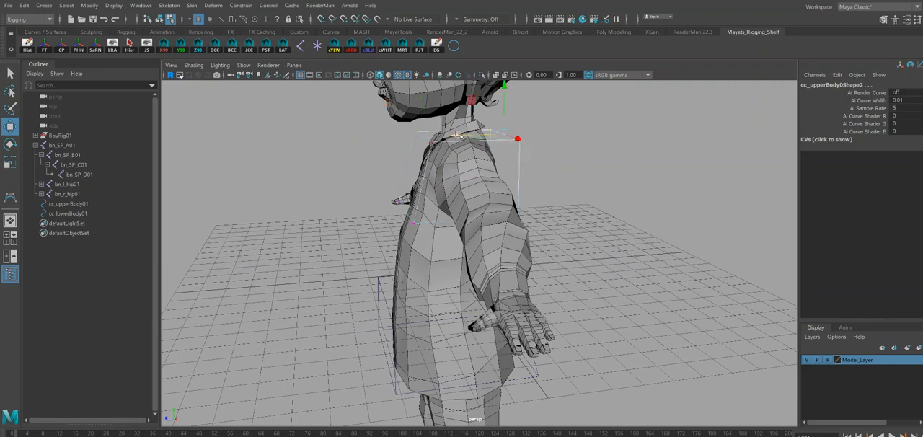
Scale the bottom vertices of the cc_upperBody01 cube slightly wider along X.
left_click_drag(456, 142, 587, 260, "alt")
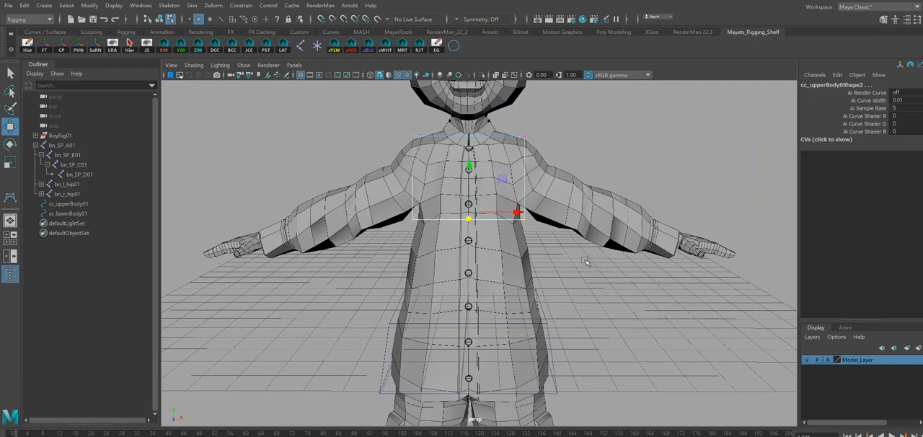
key("r")
left_click_drag(514, 212, 519, 211)
left_click_drag(593, 238, 584, 262, "alt")
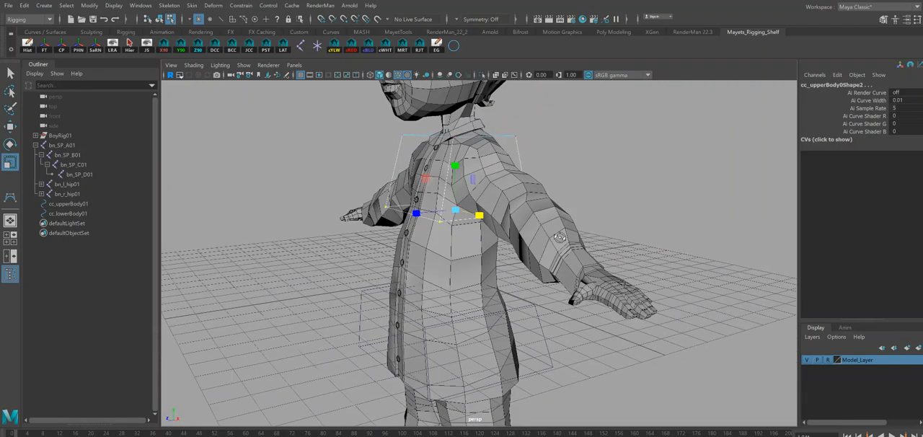
Return Model_Layer to template display and create a NURBS circle at the origin for the mid-body control.
left_click(828, 360)
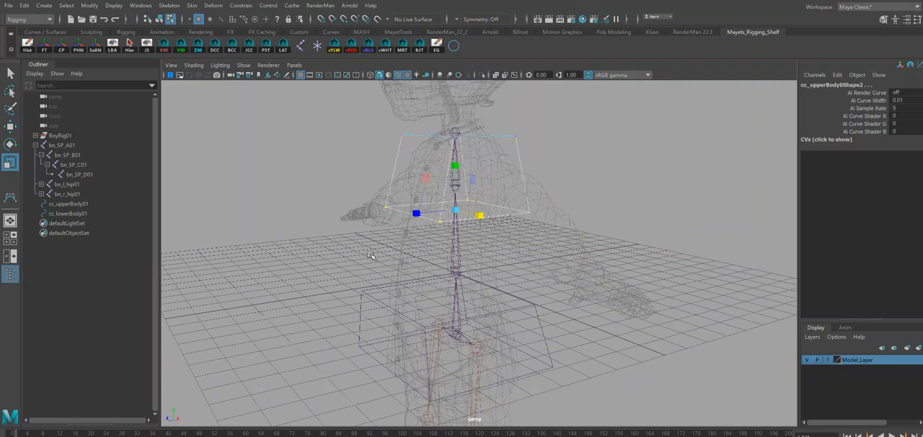
key("q")
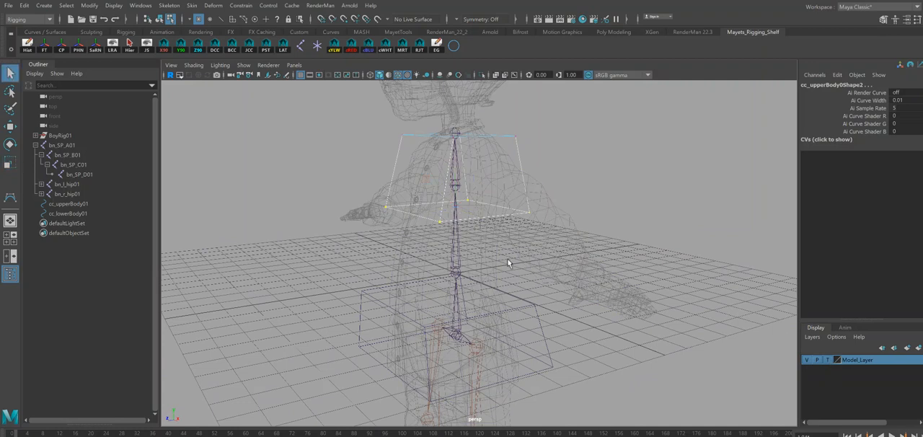
left_click(453, 46)
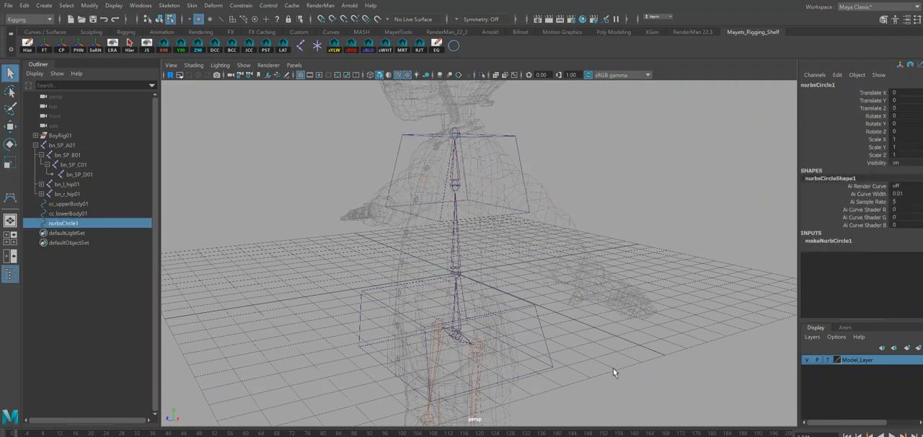
key("w")
key("v")
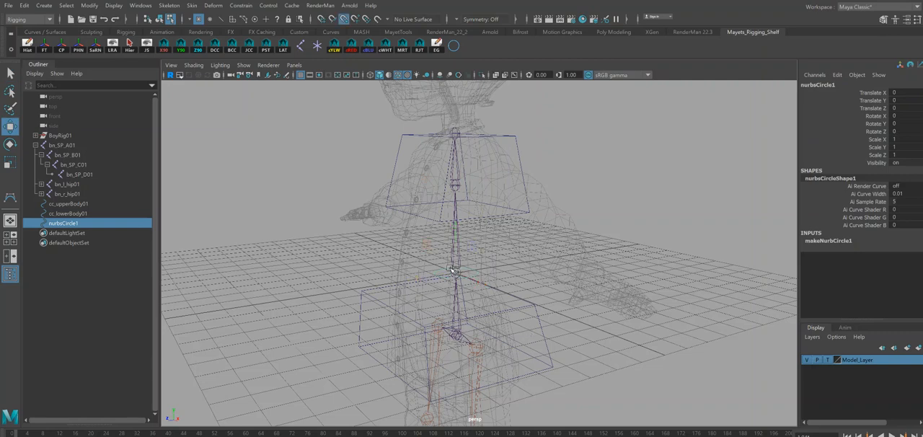
Rename the new circle as cc_midBody01 and delete its construction history.
double_click(825, 84)
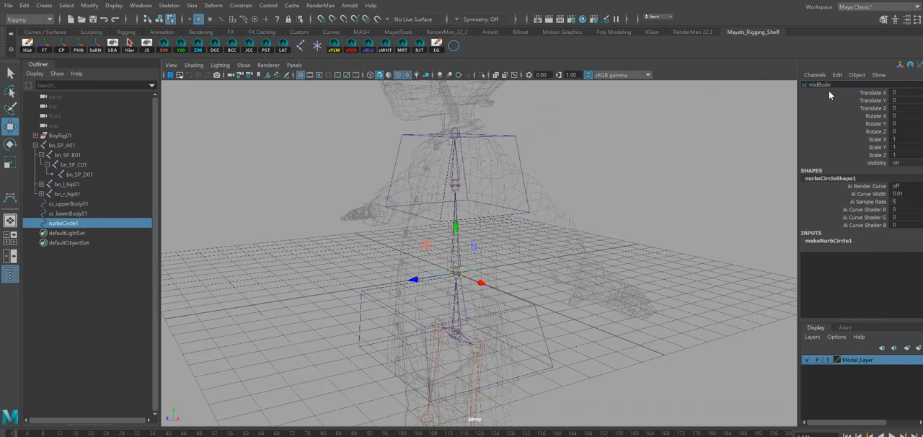
type("cc_midBody01")
key("Return")
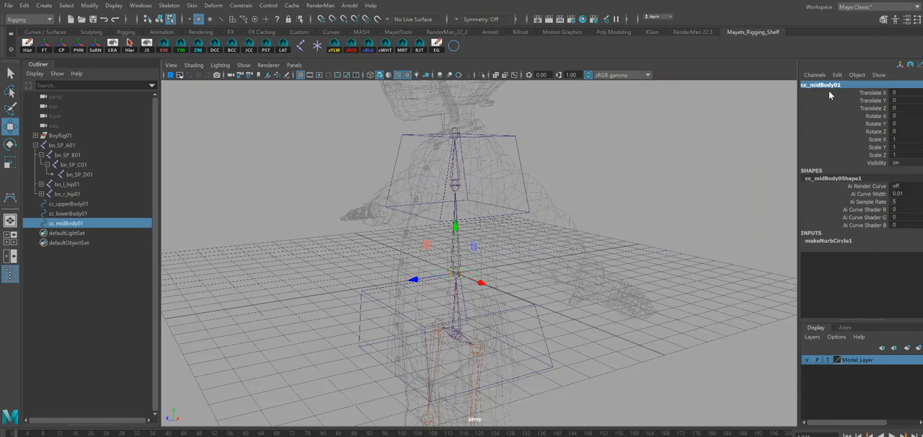
left_click(29, 48)
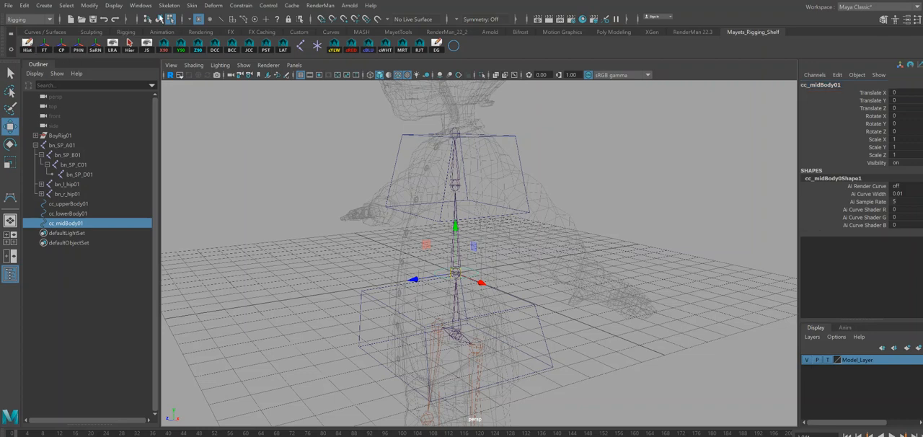
Scale up all vertices of the cc_midBody01 circle uniformly around the waist and shift them slightly forward along Z.
left_click(160, 20)
left_click(170, 20)
left_click_drag(364, 243, 584, 346)
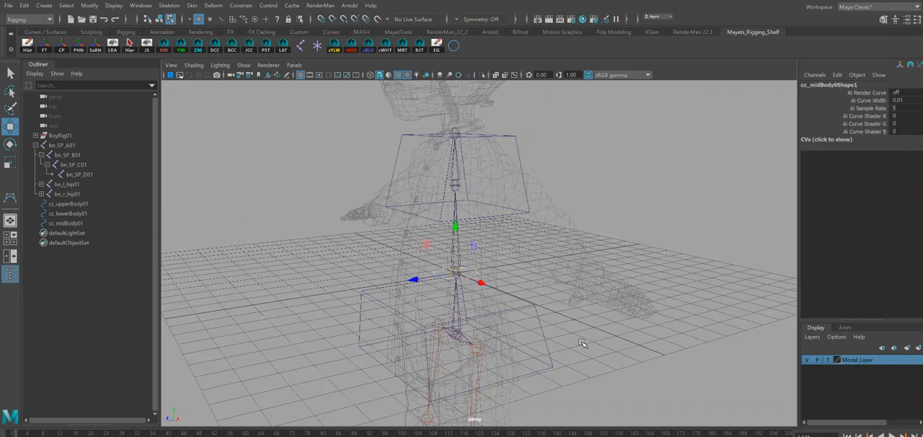
key("r")
left_click_drag(458, 274, 498, 276)
key("w")
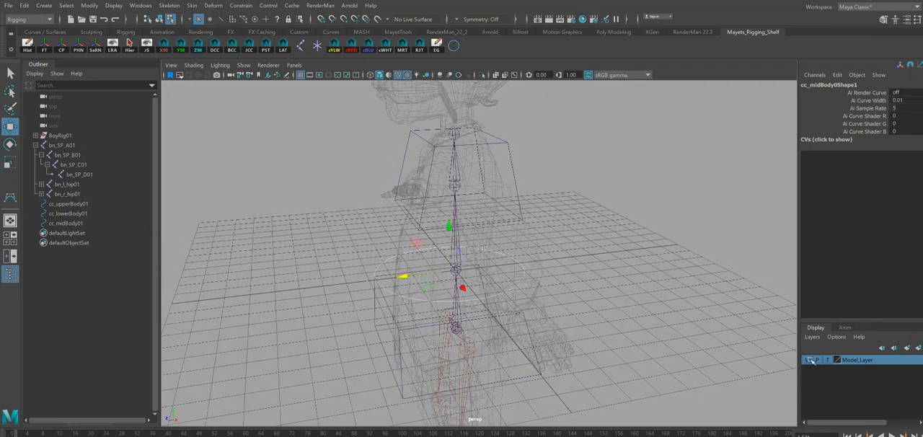
Set Model_Layer to reference display, raise the cc_midBody01 vertices slightly up the waist, and return to object selection.
left_click(828, 360)
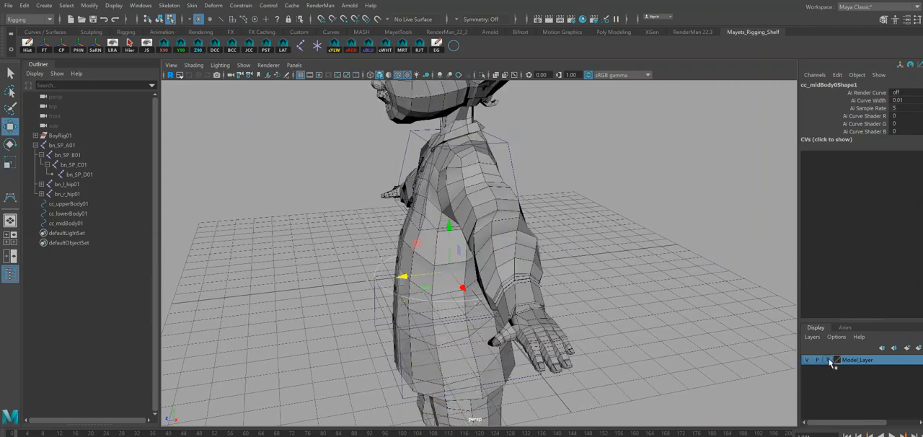
mouse_move(634, 303)
left_mouse_down("alt")
mouse_move(519, 274)
mouse_move(433, 232)
mouse_move(504, 231)
mouse_move(432, 231)
left_mouse_up("alt")
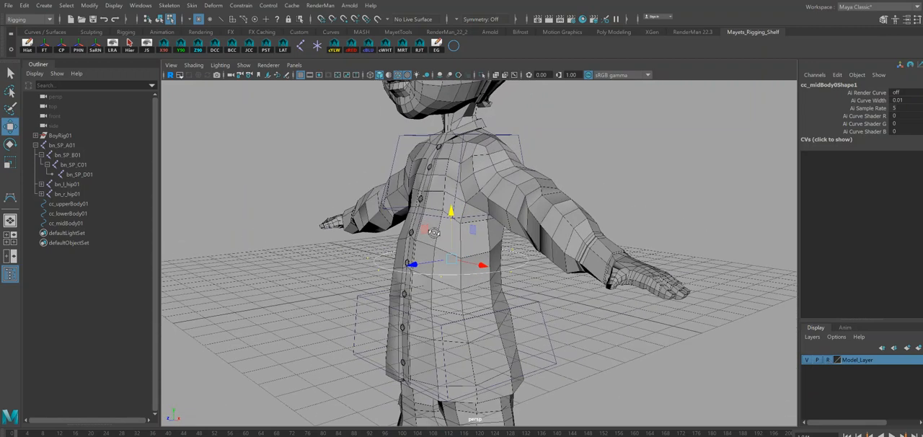
left_click(160, 19)
left_click_drag(472, 289, 512, 293, "alt")
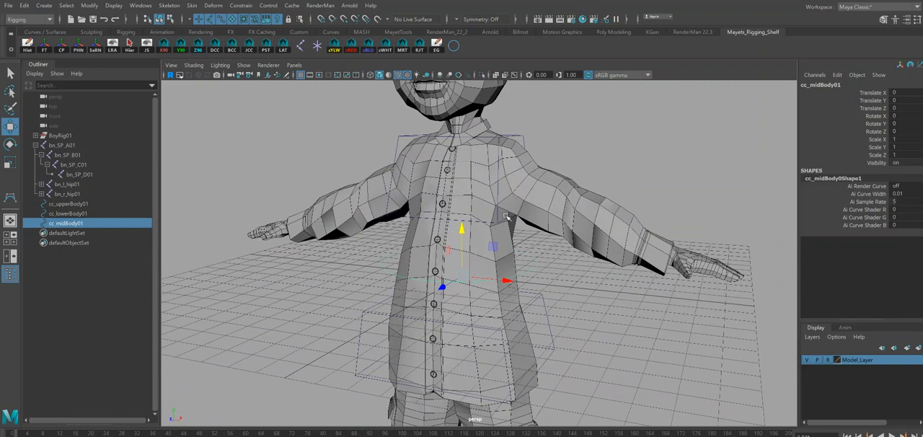
scroll(542, 320, "down", 3)
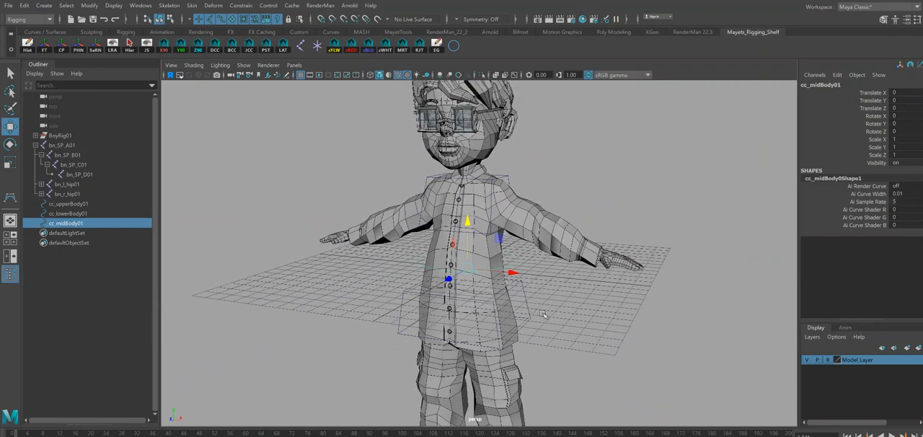
left_click_drag(561, 322, 558, 322, "alt")
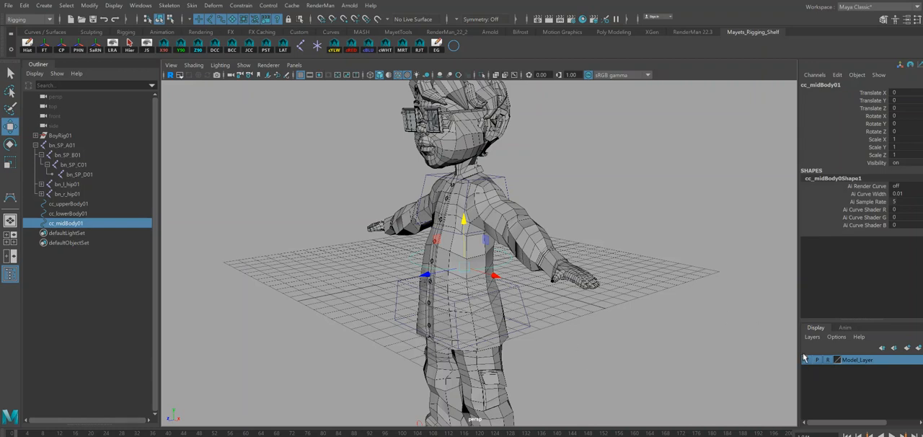
Return Model_Layer to template display and create an orientation locator at joint bn_SP_C01 with the LAT script.
left_click(827, 359)
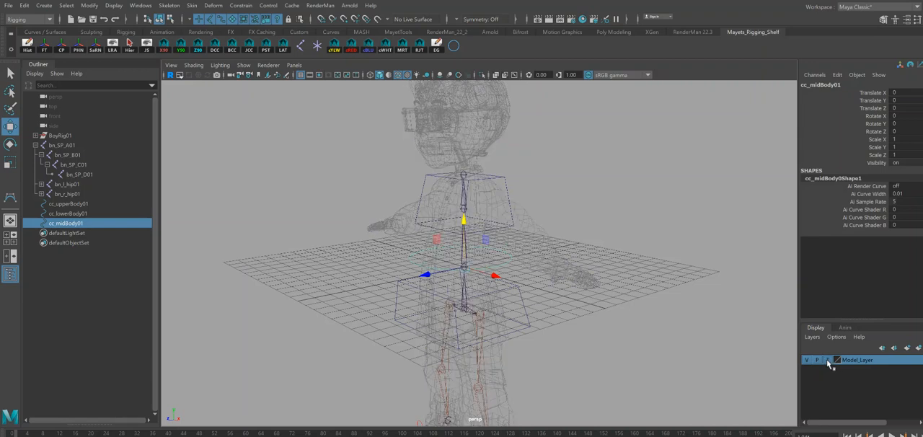
key("q")
key("f")
right_click_drag(504, 220, 566, 230, "alt")
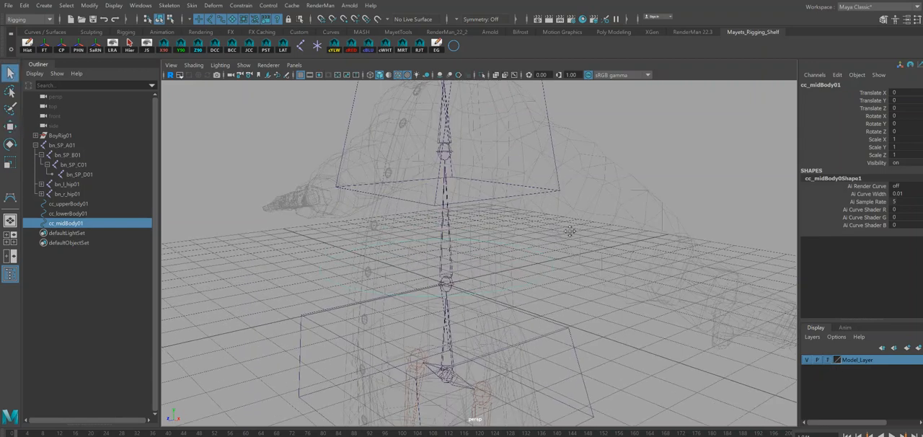
middle_click_drag(565, 229, 584, 261, "alt")
right_click_drag(640, 322, 581, 287, "alt")
left_click_drag(580, 287, 487, 248, "alt")
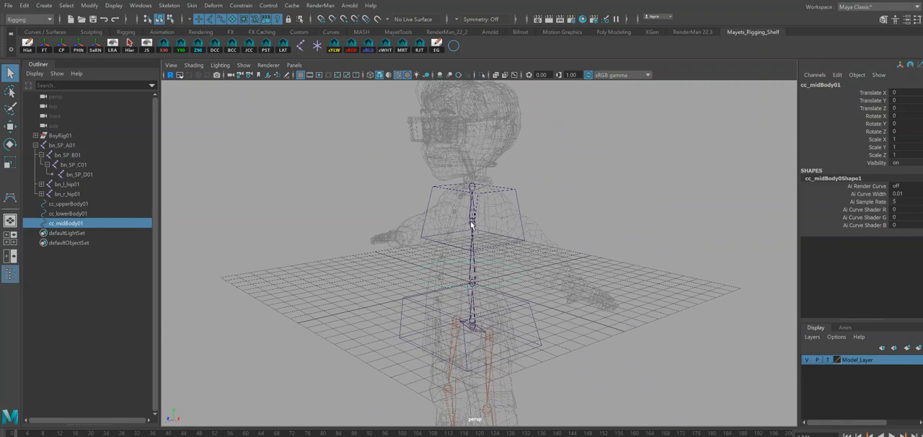
left_click(472, 226)
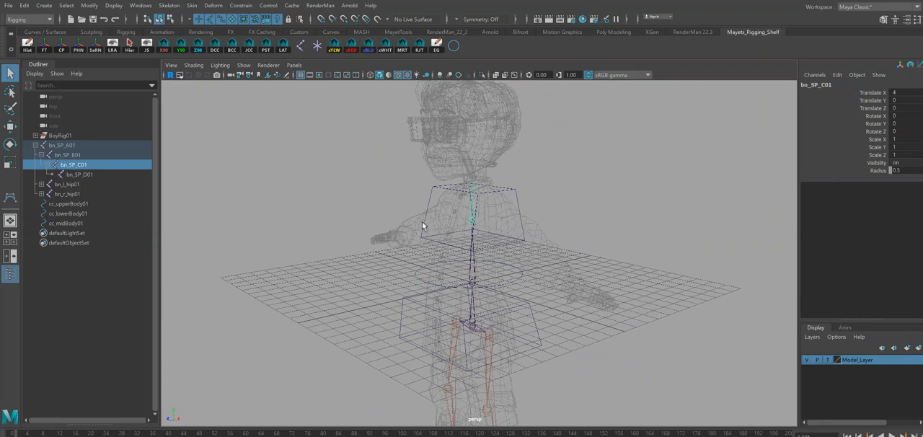
left_click(443, 221)
left_click(470, 225)
left_click(283, 45)
Set the local scale of locOri_bn_SP_C01 to 0.5 on X, Y and Z.
scroll(501, 188, "up", 5)
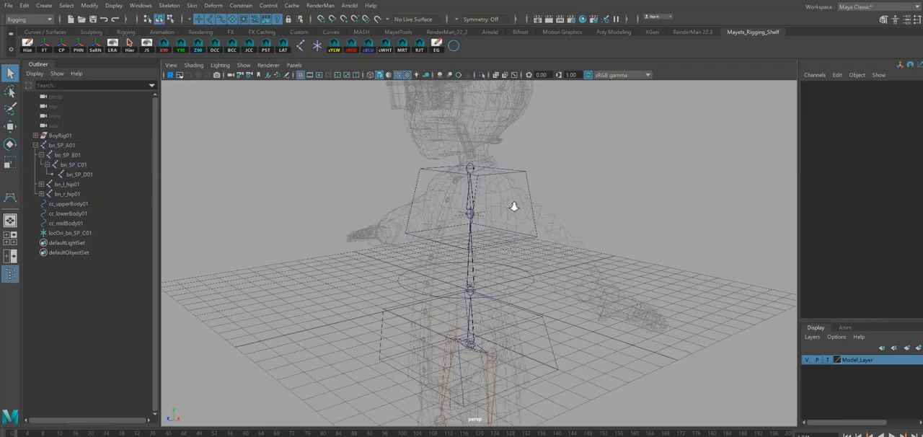
left_click(481, 189)
left_click_drag(525, 207, 570, 232, "alt")
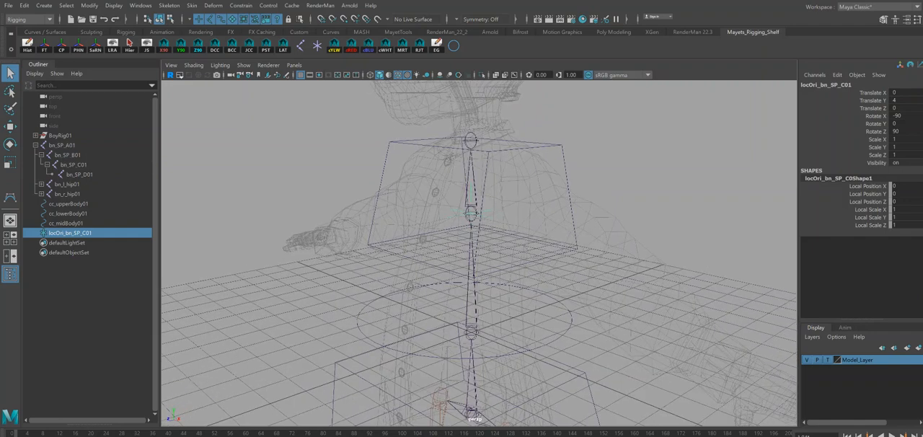
left_click_drag(897, 209, 901, 221)
left_click(911, 224)
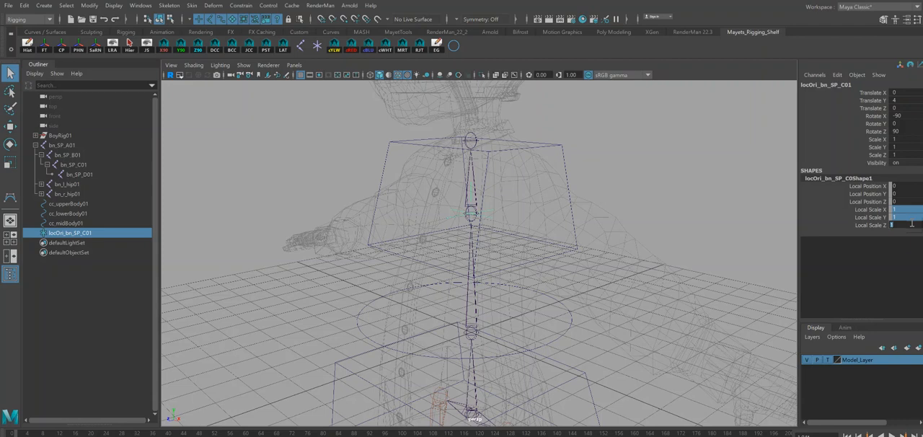
type(".5")
key("Return")
Orient-constrain joint bn_SP_C01 to locOri_bn_SP_C01 on all axes with Maintain offset off.
scroll(457, 192, "up", 5)
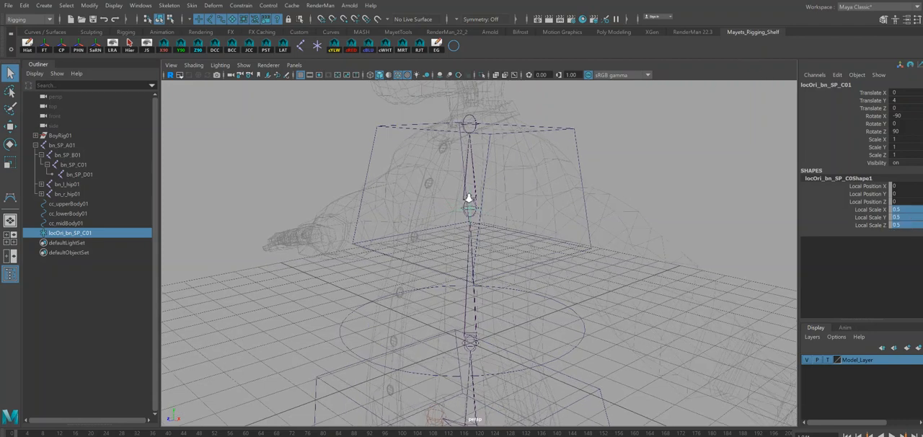
left_click(470, 182, "shift")
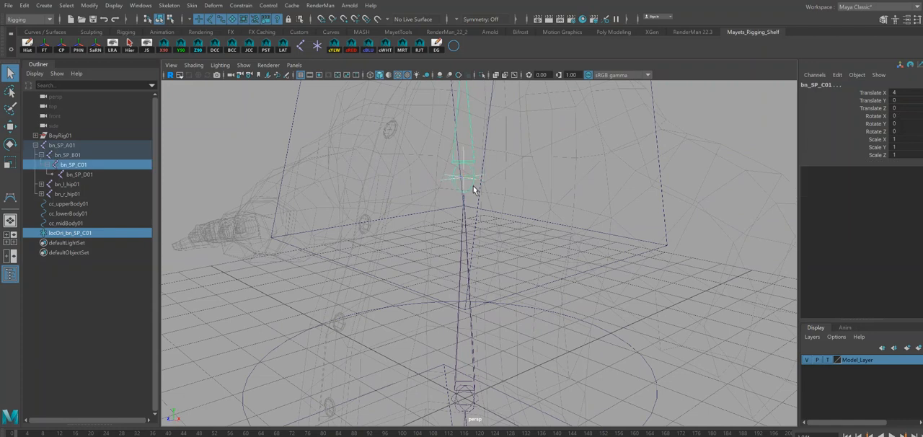
left_click(238, 6)
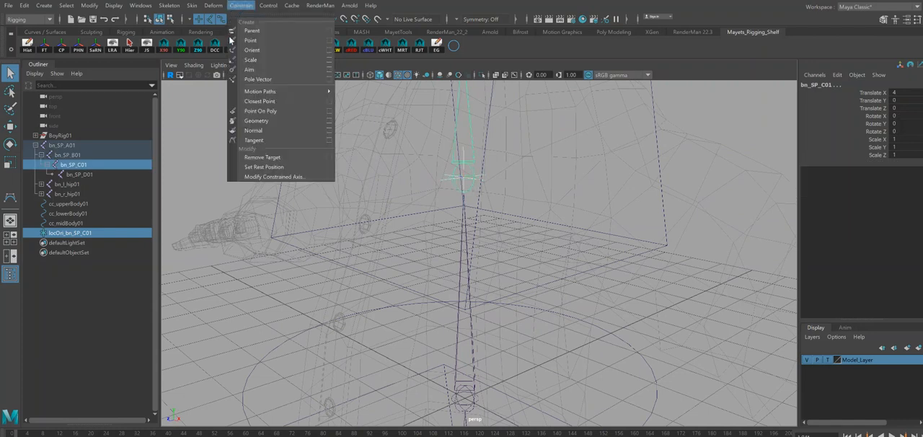
left_click(321, 49)
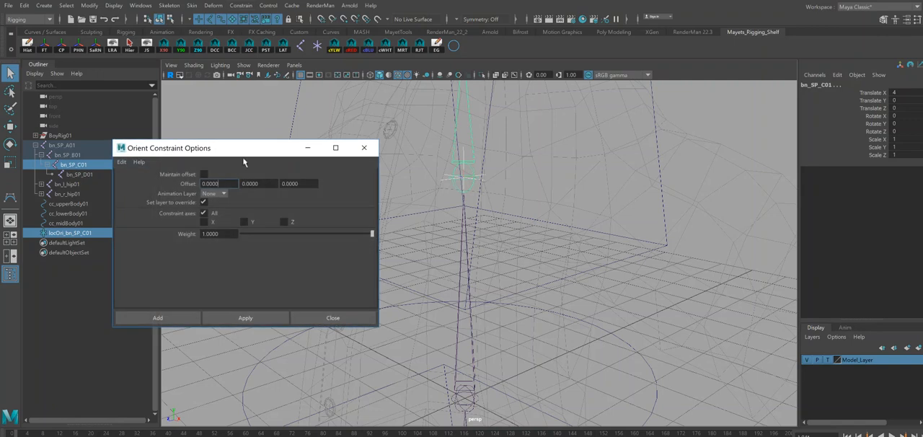
left_click(165, 320)
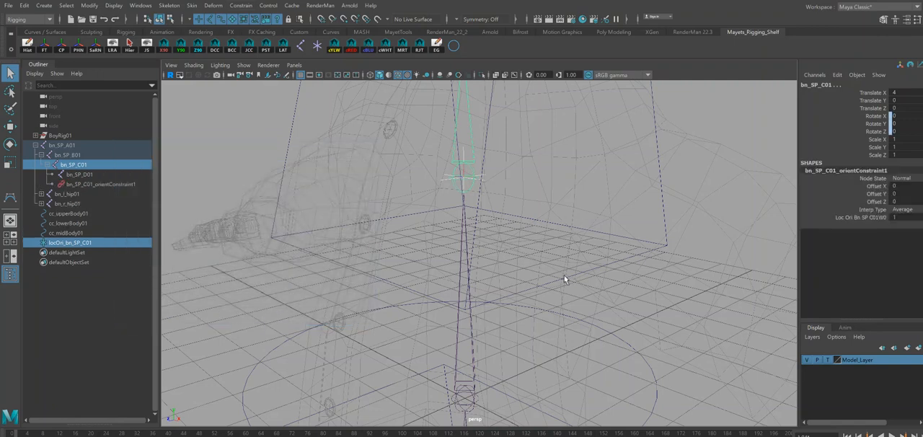
Rotate the locOri_bn_SP_C01 locator to test how it drives the joint, and undo the rotation.
left_click_drag(575, 260, 560, 251, "alt")
left_click(483, 144)
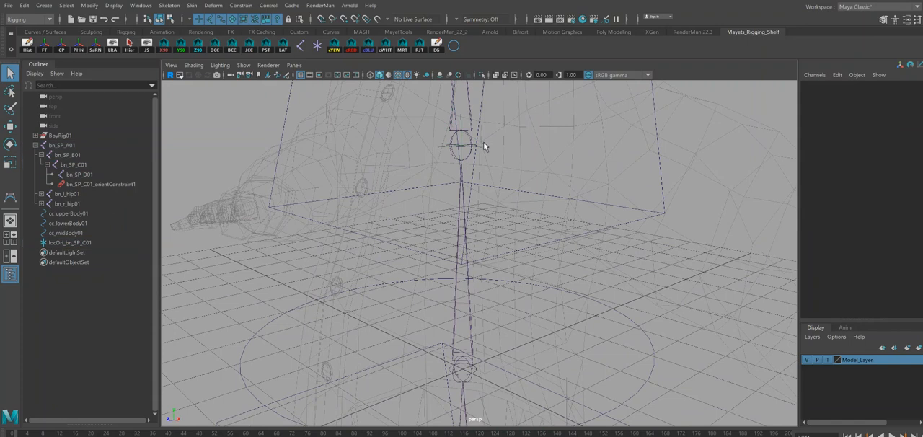
key("e")
left_click_drag(427, 143, 444, 117)
key("ctrl+z")
scroll(534, 184, "down", 4)
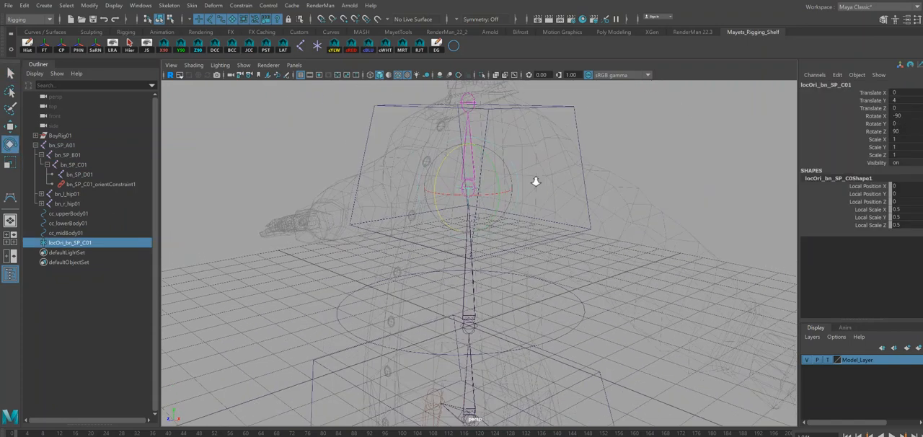
Parent the locator locOri_bn_SP_C01 under the control cc_upperBody01.
key("q")
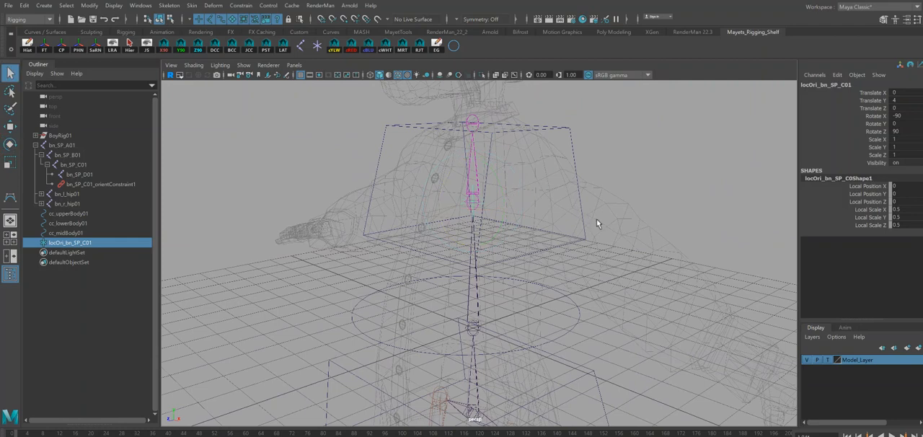
left_click(596, 223)
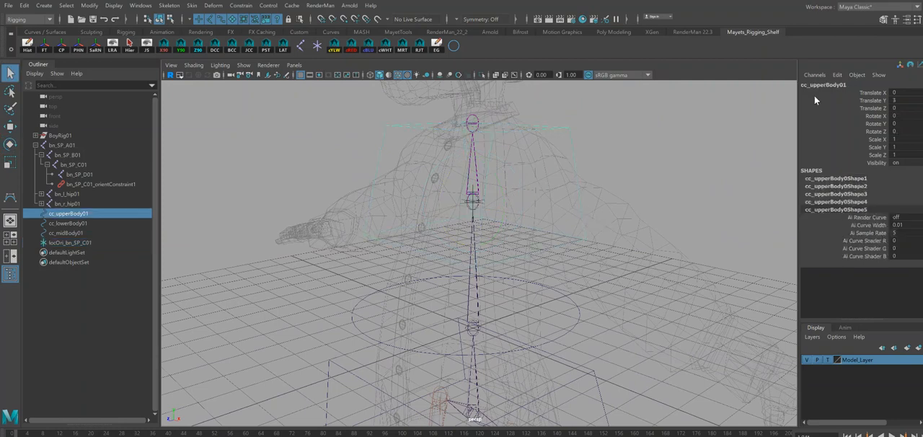
left_click_drag(600, 181, 580, 186, "alt")
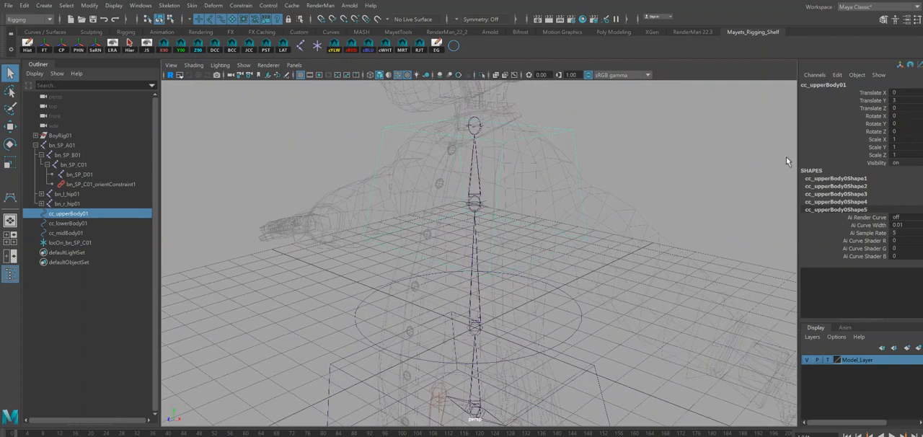
left_click(485, 207)
left_click(485, 203)
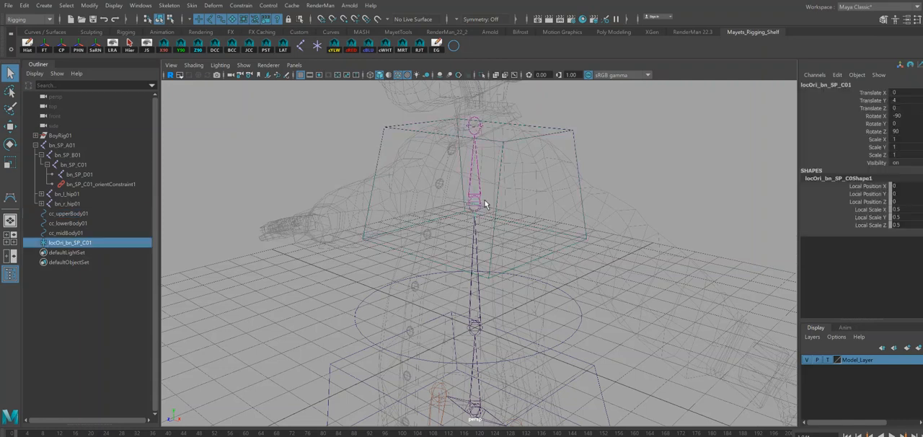
left_click(583, 195, "shift")
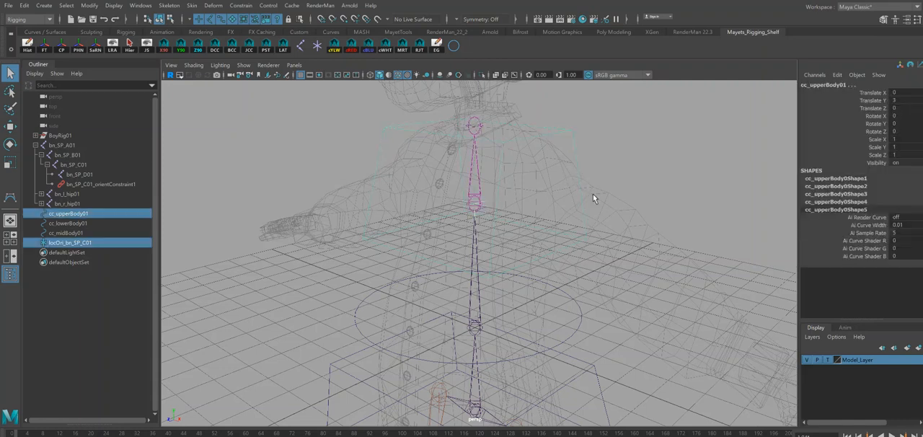
key("p")
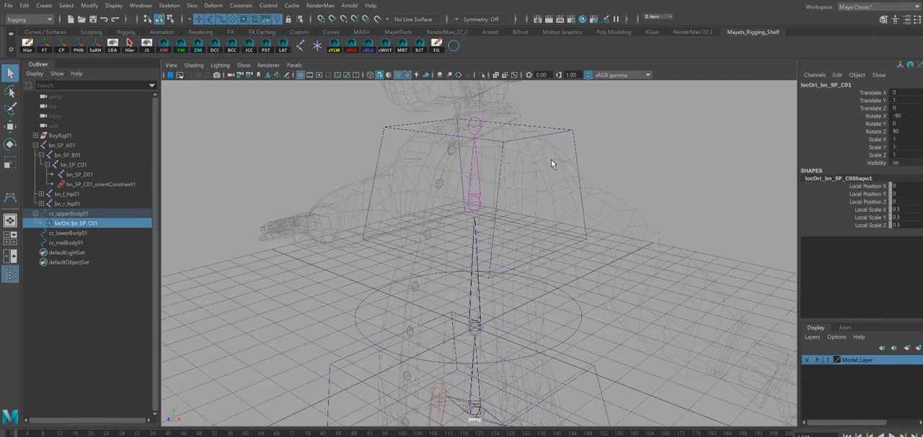
Rotate cc_upperBody01 to test how it drives the upper spine joint, and undo the rotation.
left_click(590, 182)
key("e")
mouse_move(478, 214)
left_mouse_down()
mouse_move(462, 215)
mouse_move(491, 202)
left_mouse_up()
key("ctrl+z")
Create an orientation locator at joint bn_SP_B01 with the LAT script.
left_click_drag(618, 285, 571, 284, "alt")
middle_click_drag(579, 310, 575, 279, "alt")
left_click_drag(574, 279, 568, 277, "alt")
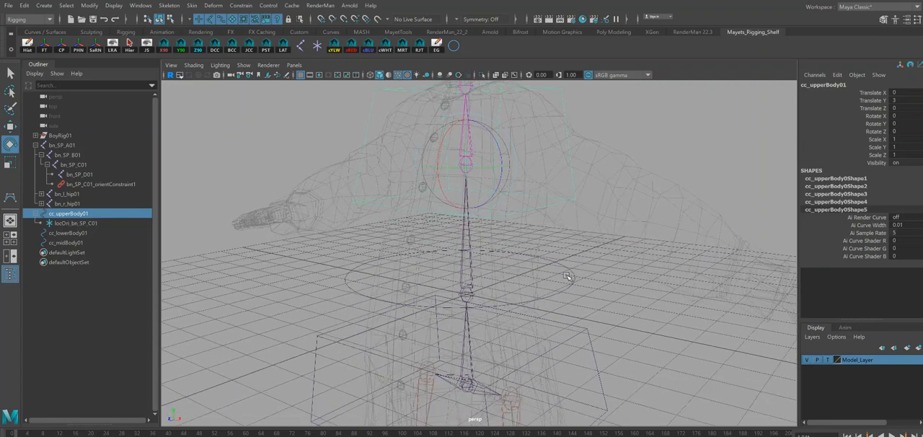
left_click(472, 294)
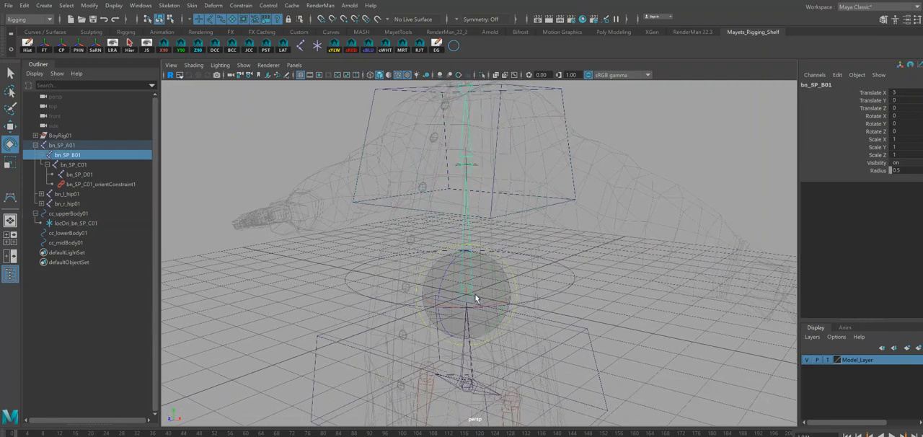
key("q")
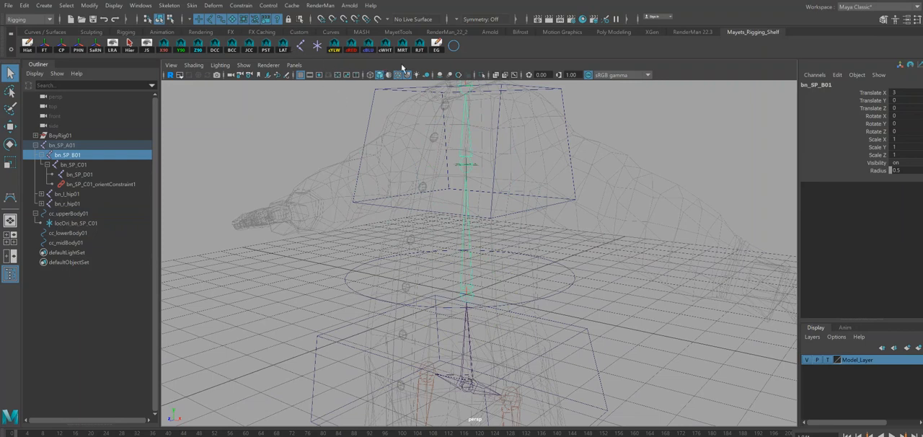
left_click(286, 51)
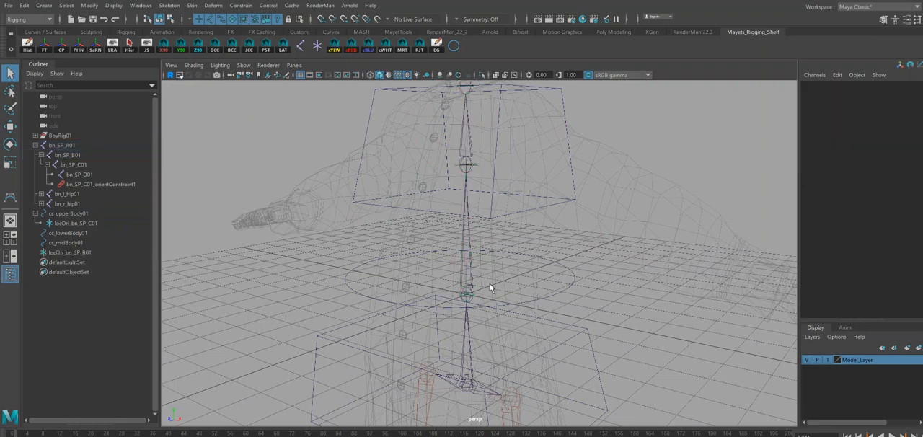
Set the local scale of locOri_bn_SP_B01 to 0.5 on X, Y and Z.
middle_click_drag(499, 277, 503, 214, "alt")
right_click_drag(504, 215, 604, 305, "alt")
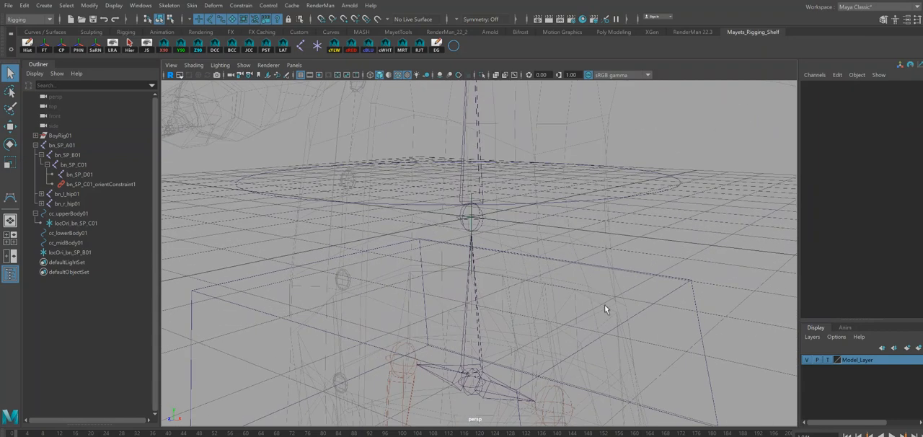
left_click(470, 186)
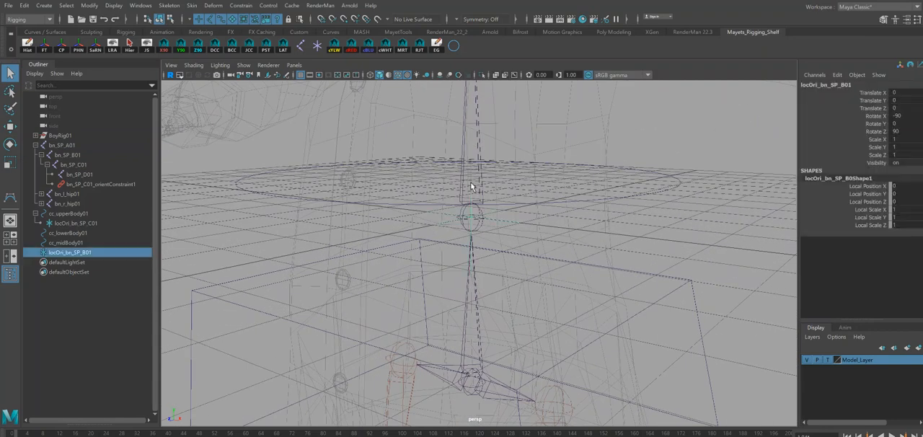
left_click_drag(898, 209, 896, 227)
type(".5")
key("Return")
Orient-constrain joint bn_SP_B01 to the locator locOri_bn_SP_B01.
left_click_drag(664, 157, 644, 160, "alt")
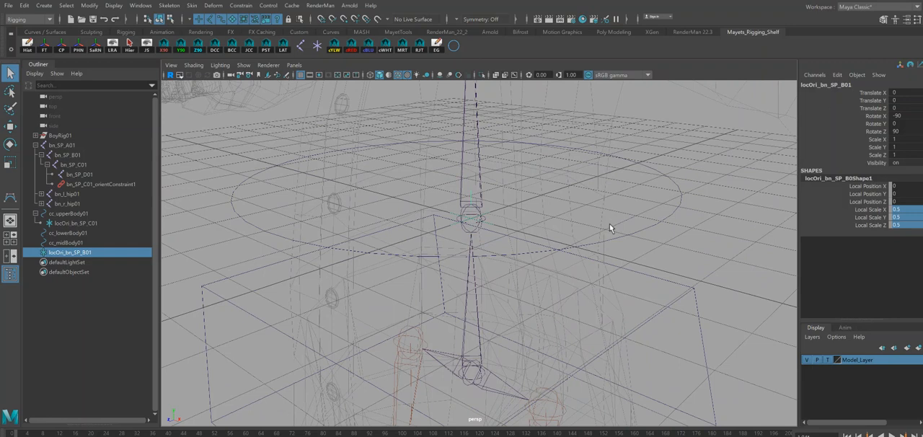
left_click(479, 233, "shift")
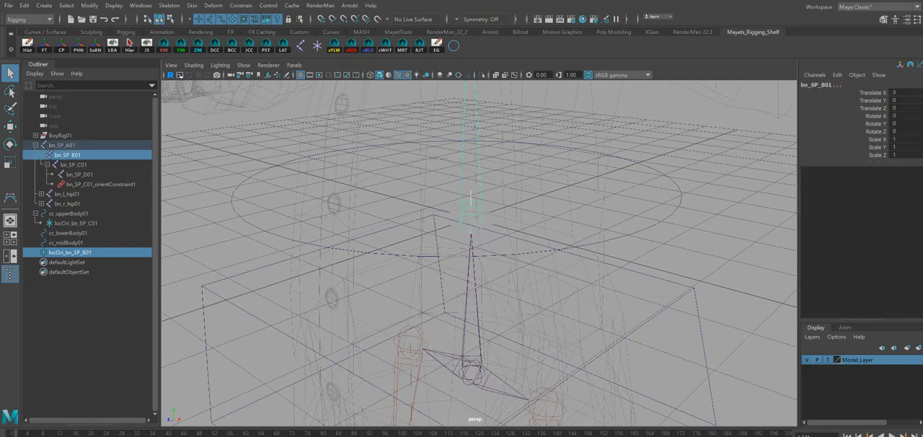
left_click(241, 5)
left_click(249, 53)
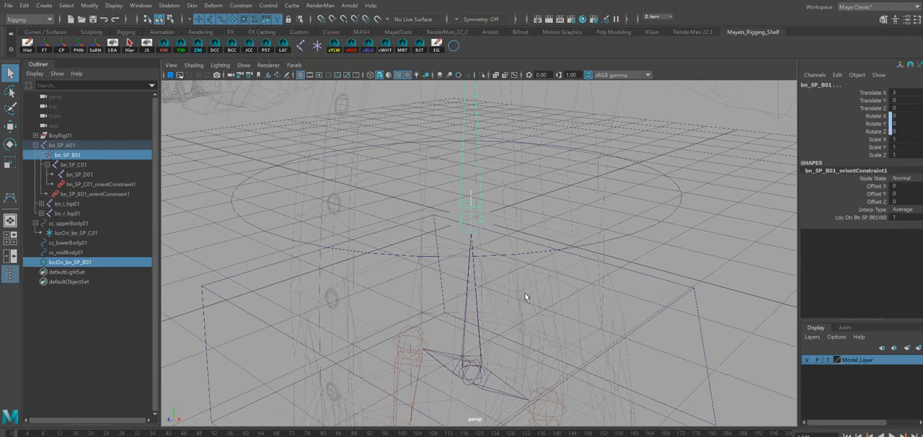
Parent the locator locOri_bn_SP_B01 under the control cc_midBody01.
left_click(492, 228)
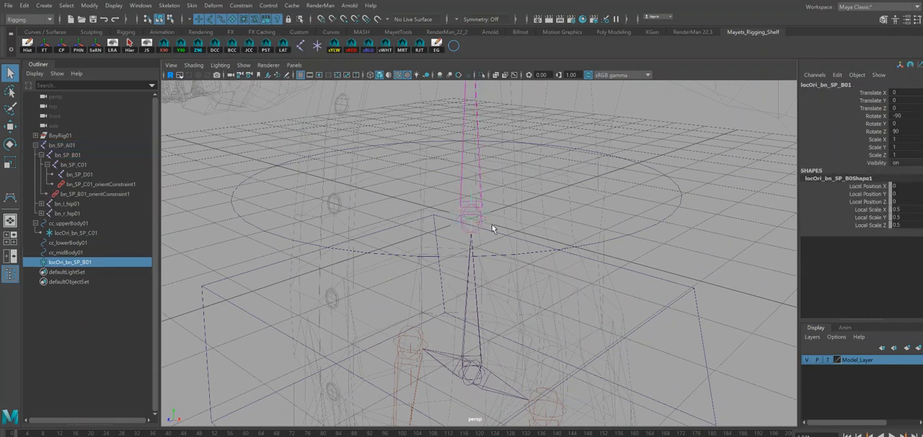
left_click(665, 234, "shift")
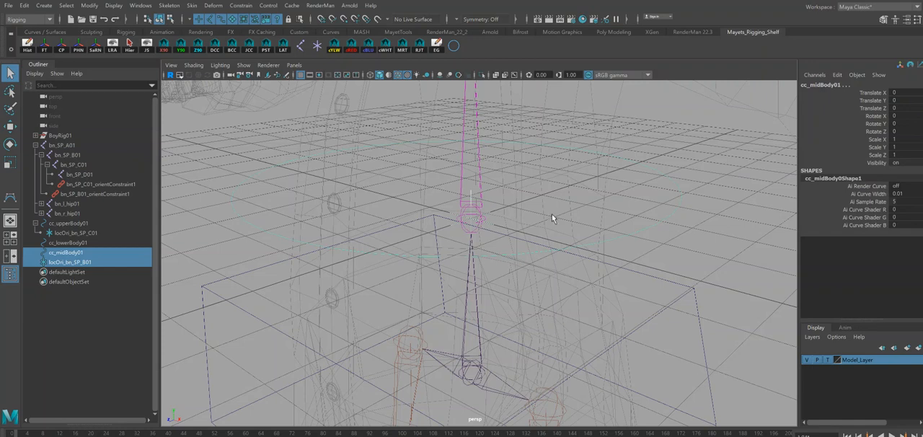
key("p")
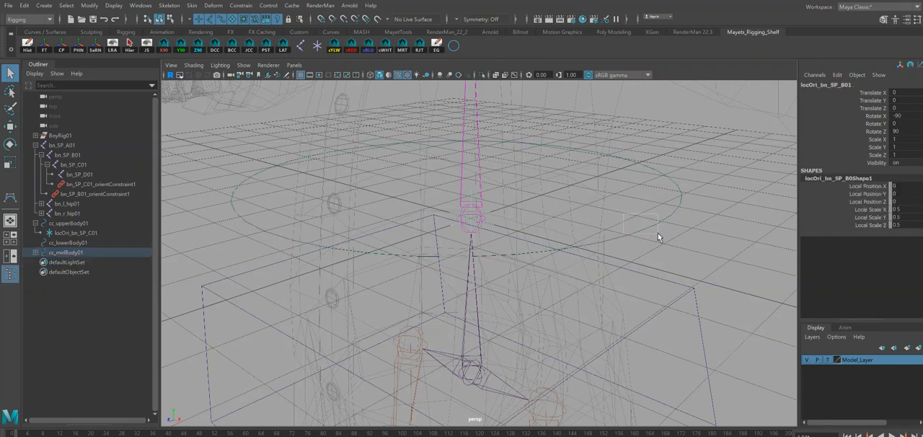
Rotate cc_midBody01 about Y to test how it drives joint bn_SP_B01, and undo the rotation.
left_click_drag(651, 229, 689, 264, "alt")
right_click_drag(690, 265, 563, 203, "alt")
key("e")
left_click_drag(465, 249, 478, 221)
key("ctrl+z")
key("ctrl+z")
key("ctrl+z")
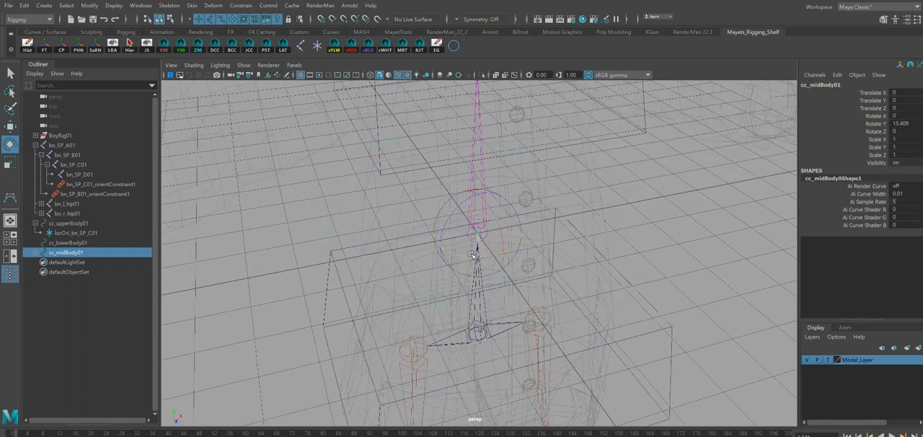
left_click_drag(542, 281, 466, 225, "alt")
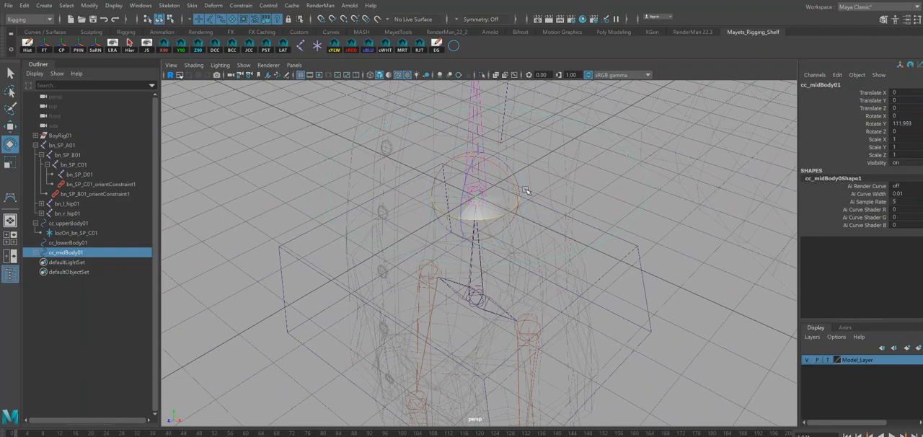
left_click_drag(468, 210, 489, 217)
key("ctrl+z")
Test further rotations of cc_midBody01 with the Rotate tool and undo each one.
left_click_drag(610, 221, 622, 235, "alt")
left_click_drag(611, 190, 671, 217)
key("w")
key("e")
key("r")
key("w")
left_click_drag(659, 226, 602, 259, "alt")
left_click_drag(560, 170, 570, 203)
key("e")
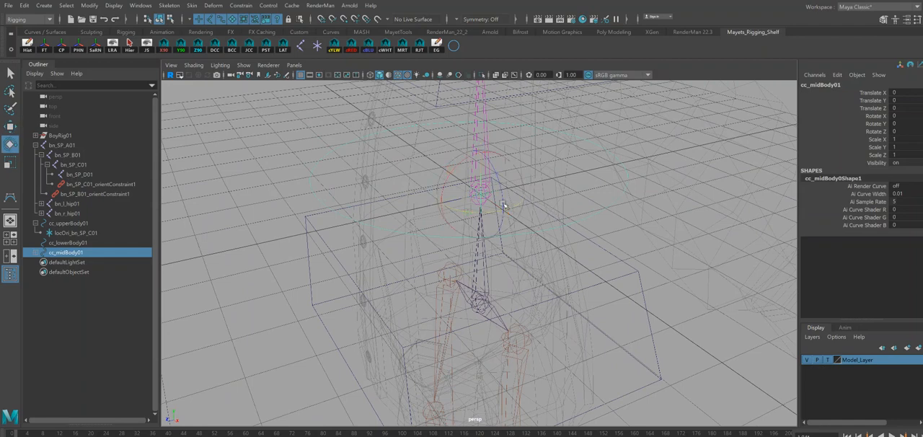
mouse_move(483, 212)
left_mouse_down()
mouse_move(507, 210)
mouse_move(466, 212)
left_mouse_up()
key("ctrl+z")
left_click_drag(454, 161, 442, 178)
key("ctrl+z")
key("q")
Create a locator, move it onto joint bn_SP_A01 at the pelvis, and rename it LocAttrs_SP_A01.
left_click_drag(632, 311, 526, 290, "alt")
left_click(595, 279)
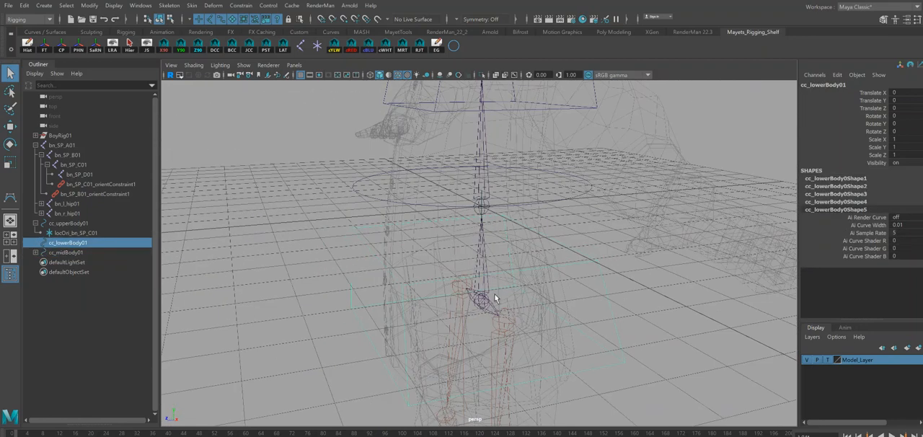
left_click_drag(523, 357, 518, 295, "alt")
left_click(316, 46)
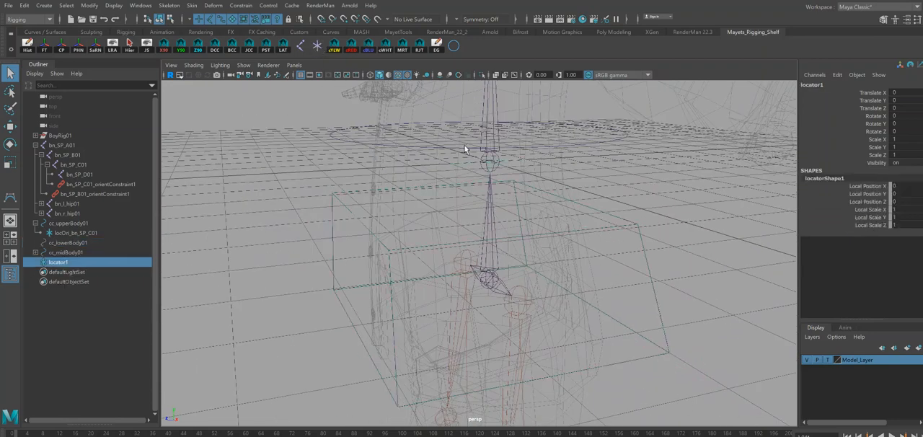
key("w")
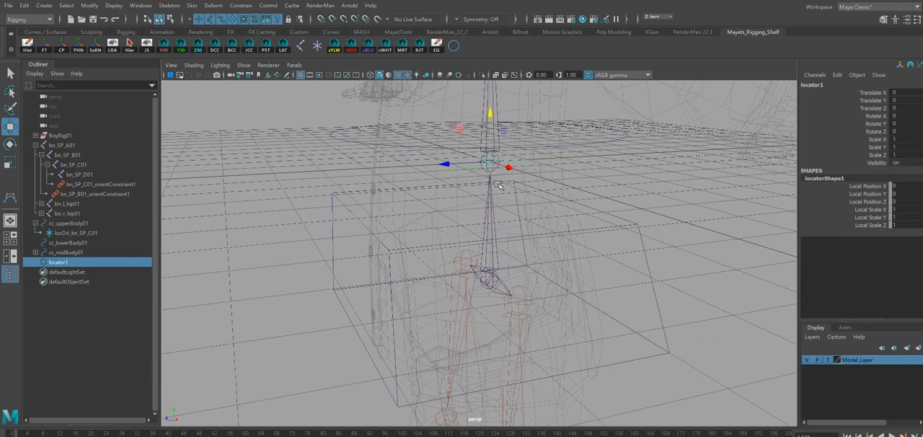
left_click_drag(488, 162, 493, 272)
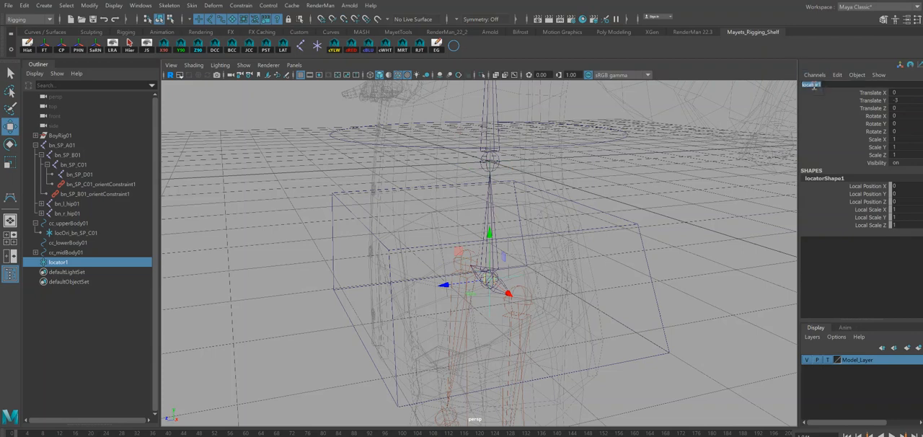
type("LocAttrs_SP_A0")
key("Return")
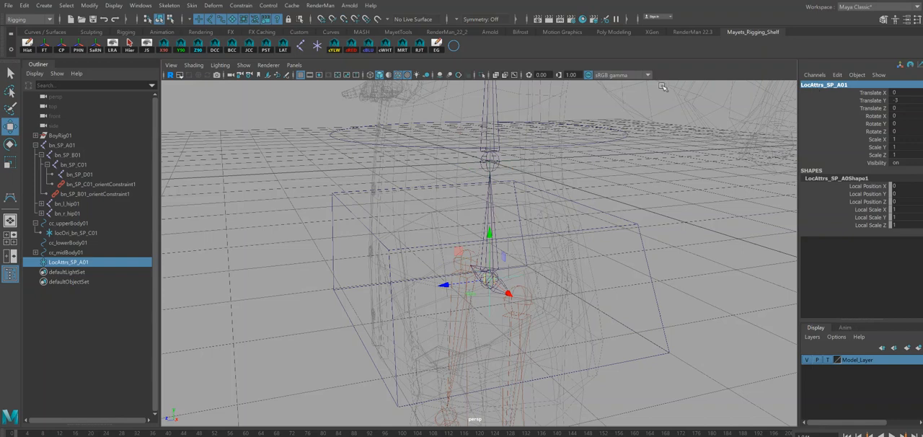
Reset the parent constraint options so Maintain offset is on, and parent-constrain LocAttrs_SP_A01 to joint bn_SP_A01.
key("q")
left_click_drag(591, 187, 612, 313, "alt")
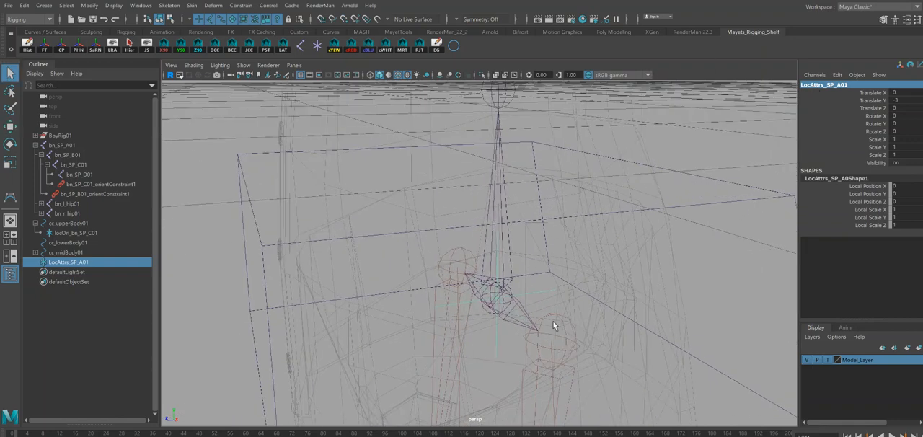
left_click(492, 310)
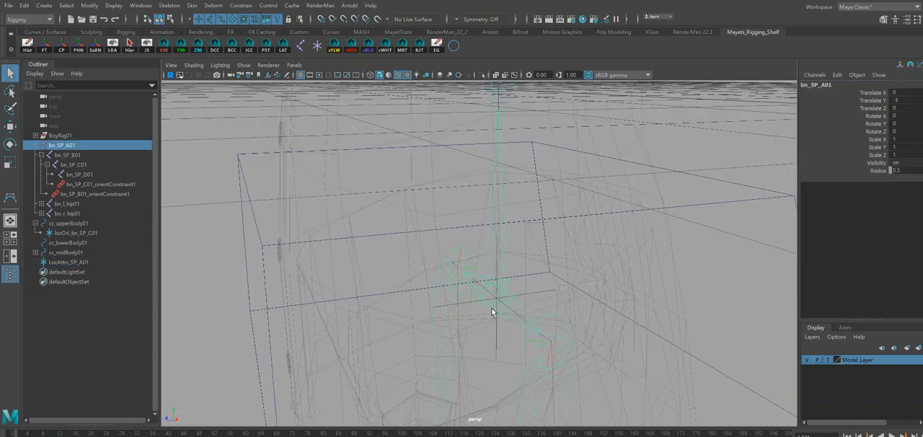
left_click(542, 291, "shift")
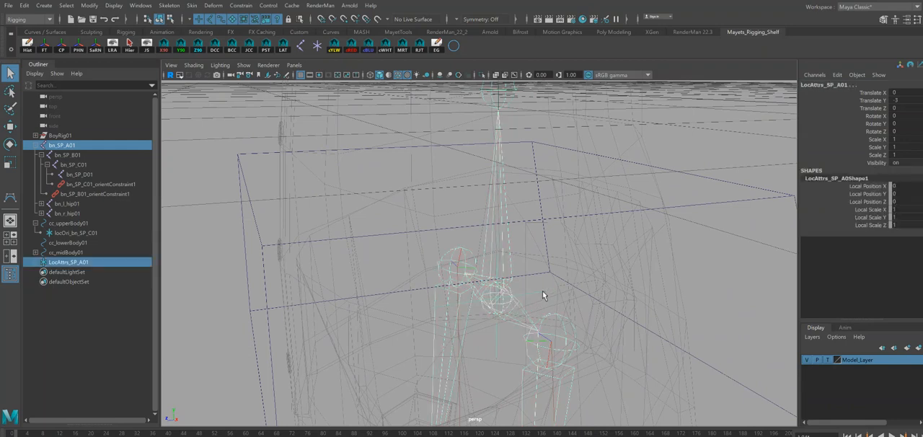
left_click(242, 6)
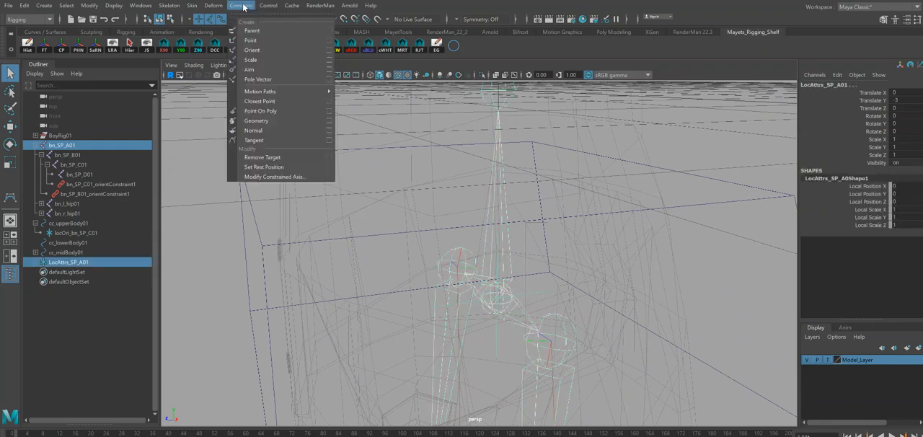
left_click(329, 31)
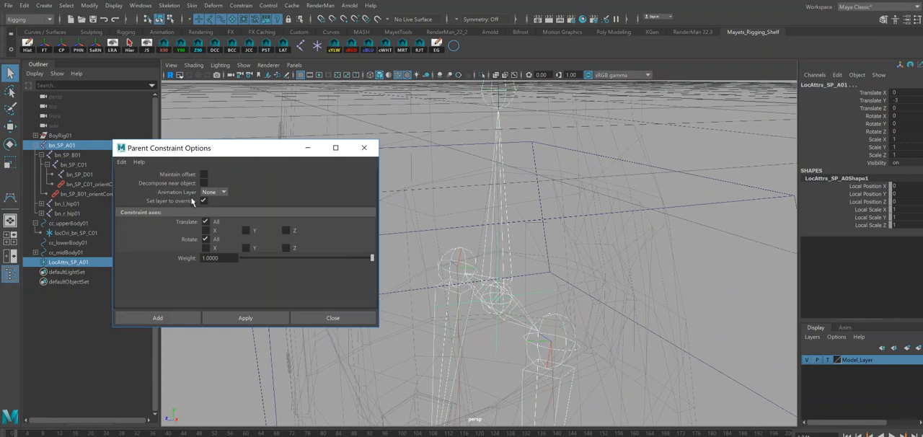
left_click(121, 162)
left_click(152, 181)
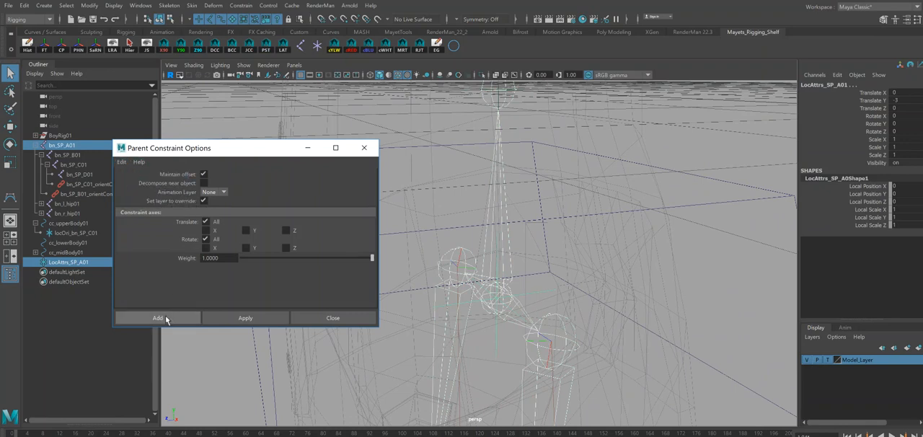
left_click(243, 317)
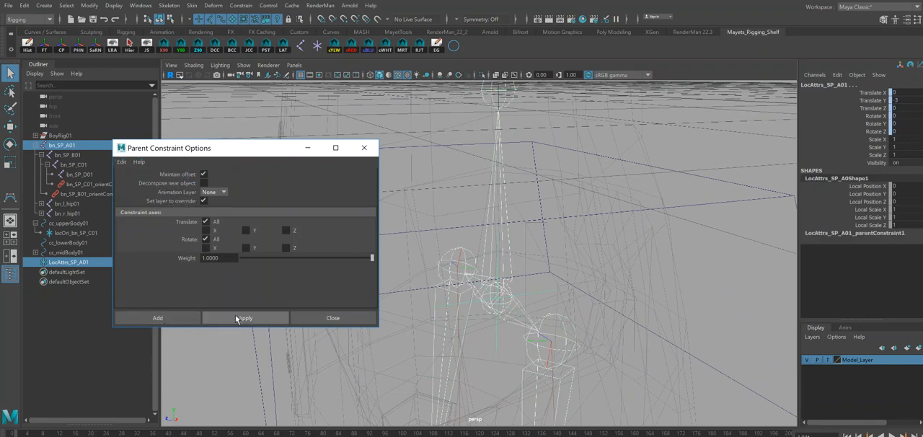
Delete the parent constraint from the locator LocAttrs_SP_A01.
left_click(307, 148)
left_click(36, 262)
left_click(75, 272)
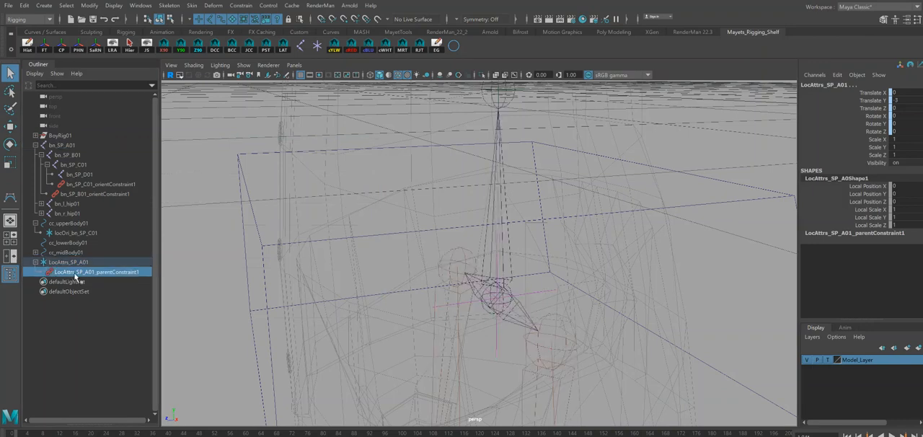
key("Delete")
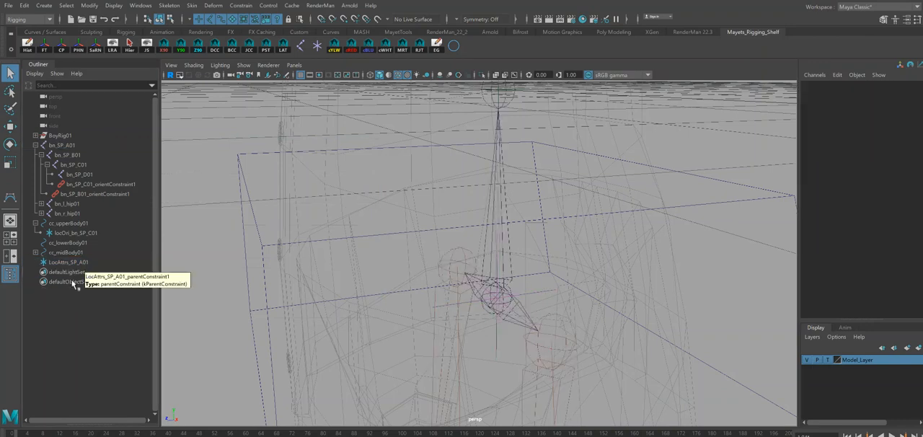
Parent-constrain the joint bn_SP_A01 to the locator LocAttrs_SP_A01.
left_click(563, 293)
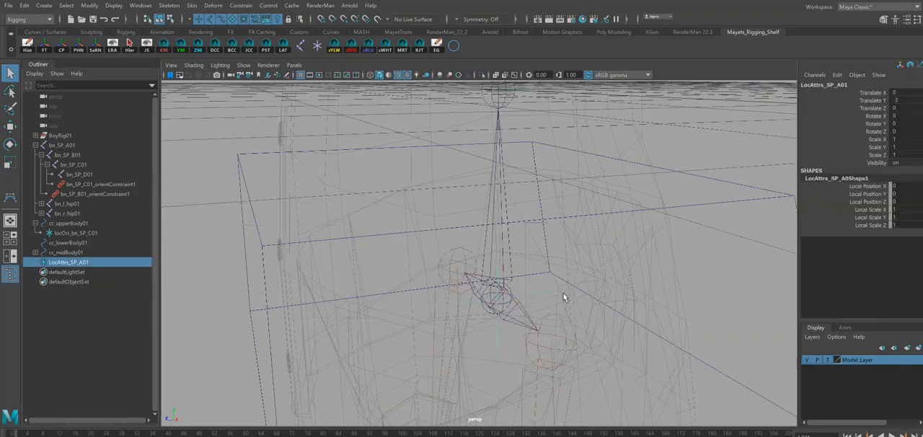
left_click(486, 308, "shift")
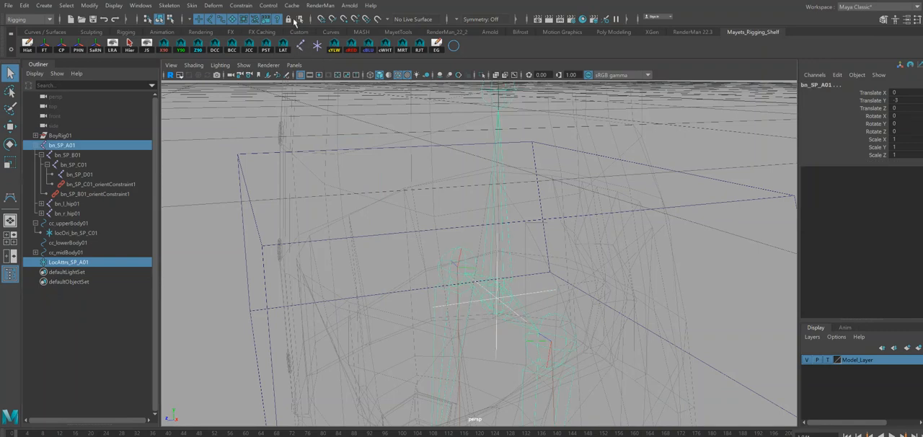
left_click(241, 5)
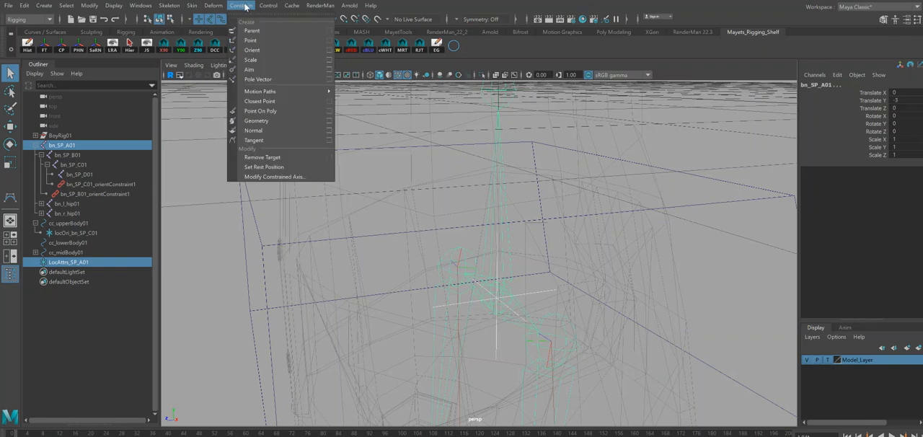
left_click(258, 31)
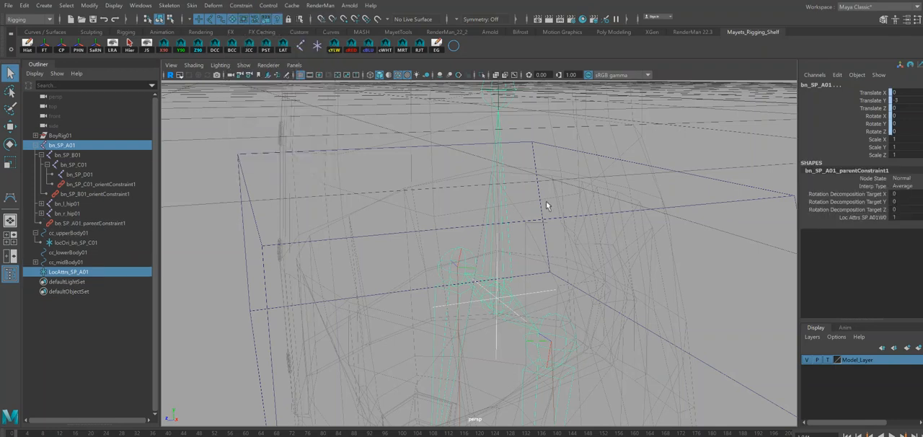
Test moving and rotating the locator LocAttrs_SP_A01, undoing each change.
left_click(556, 291)
right_click_drag(608, 327, 527, 284, "alt")
left_click_drag(527, 284, 534, 287, "alt")
key("w")
left_click_drag(442, 294, 481, 296)
key("ctrl+z")
left_click_drag(489, 240, 487, 258)
key("ctrl+z")
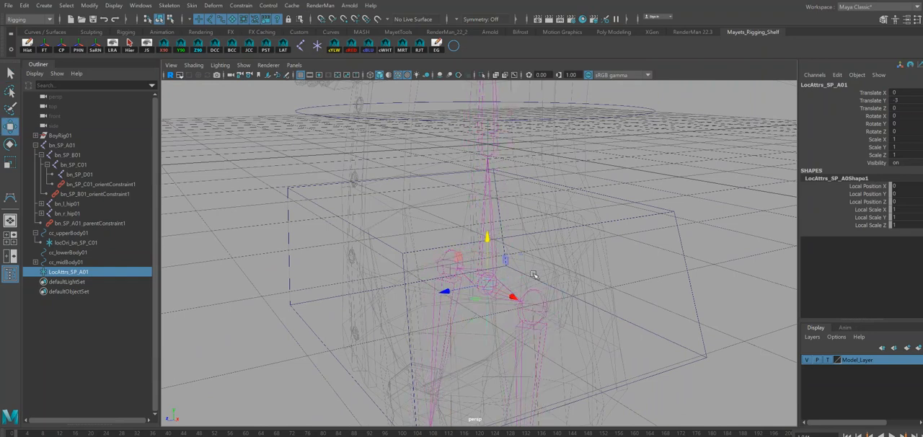
key("e")
left_click_drag(480, 294, 485, 278)
key("ctrl+z")
key("q")
Set the local scale of LocAttrs_SP_A01 to 0.5 in X, Y and Z, and parent the locator under cc_lowerBody01.
right_click_drag(619, 335, 588, 305, "alt")
left_click_drag(906, 210, 909, 228)
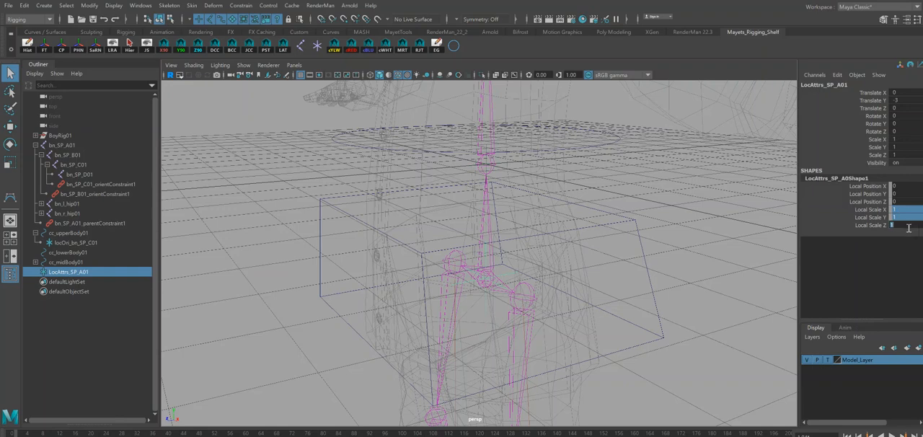
type(".5")
key("Return")
left_click(638, 243, "shift")
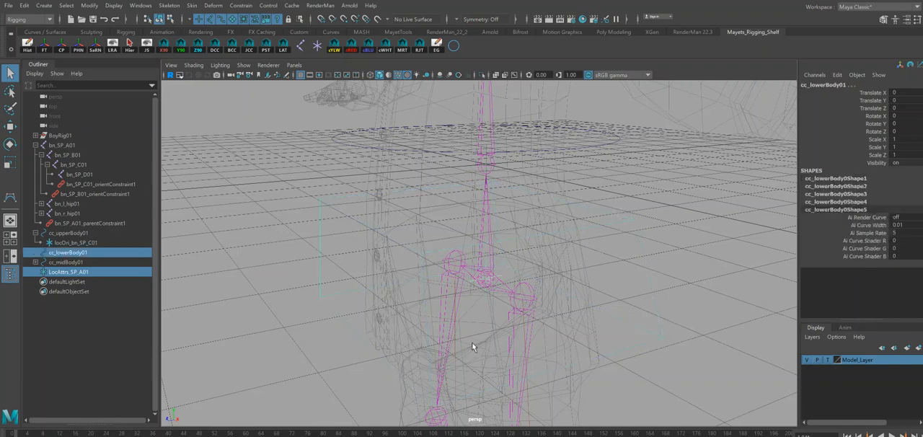
key("p")
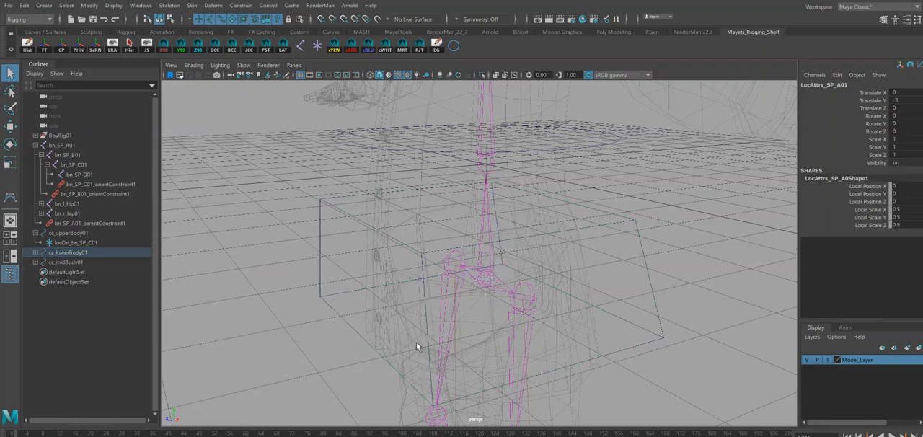
Test moving and rotating the cc_lowerBody01 control, undo each change, and save the scene.
left_click(598, 216)
left_click_drag(598, 216, 519, 225, "alt")
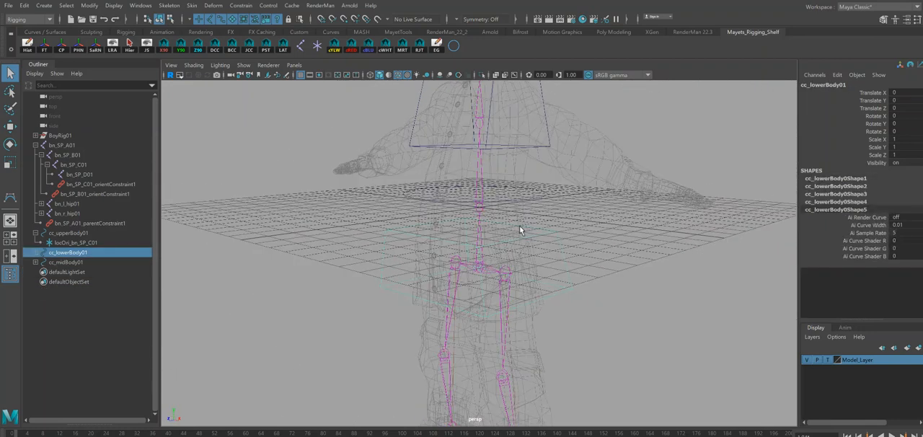
key("w")
left_click_drag(479, 268, 457, 289)
key("ctrl+z")
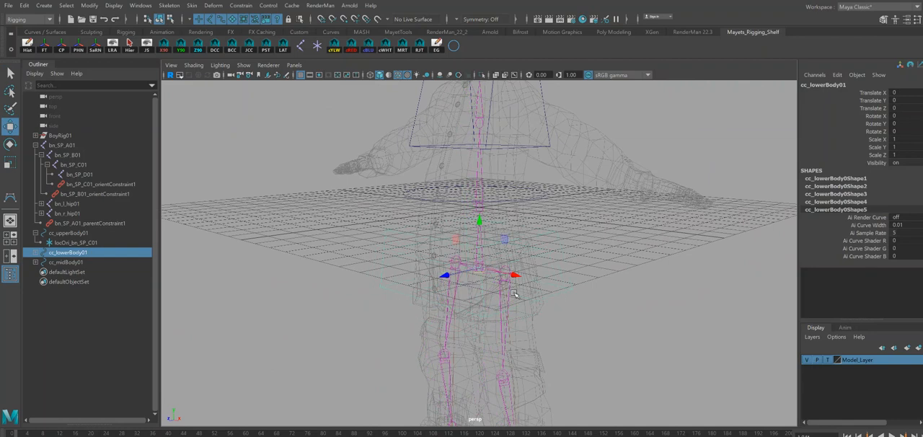
key("e")
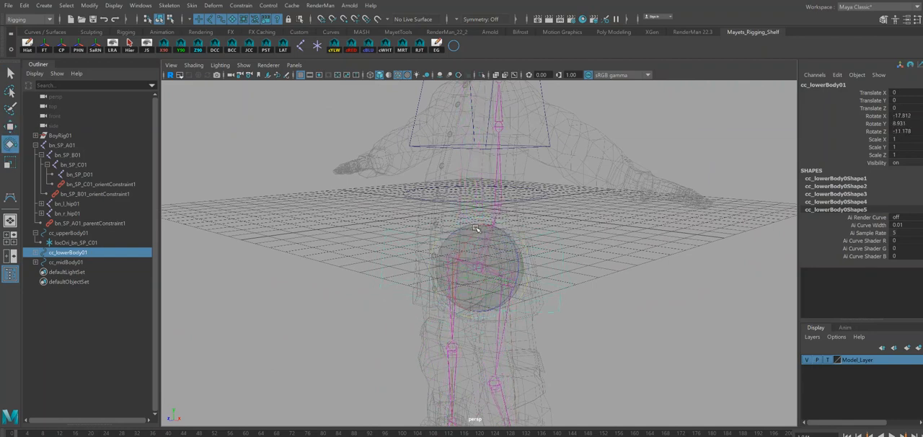
mouse_move(614, 317)
left_mouse_down("alt")
mouse_move(596, 315)
mouse_move(620, 312)
mouse_move(604, 323)
mouse_move(613, 319)
mouse_move(618, 303)
left_mouse_up("alt")
key("q")
key("ctrl+s")
left_click(455, 259)
key("e")
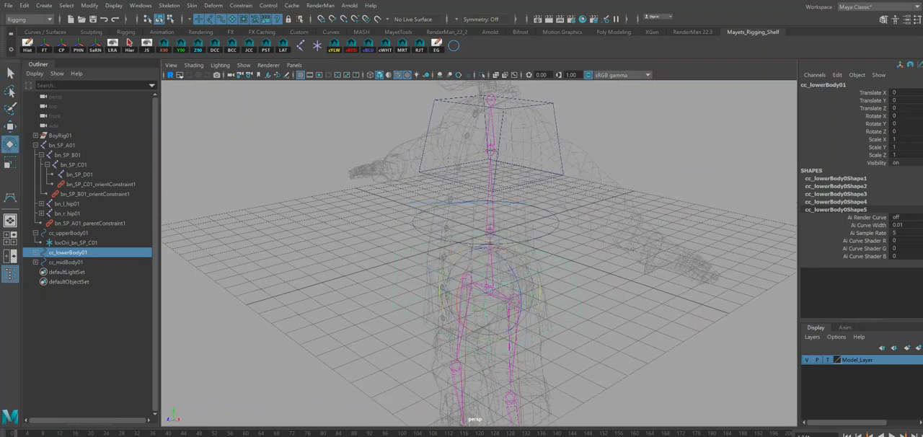
key("q")
Parent the upper body control cc_upperBody01 under cc_midBody01.
left_click_drag(636, 283, 614, 340, "alt")
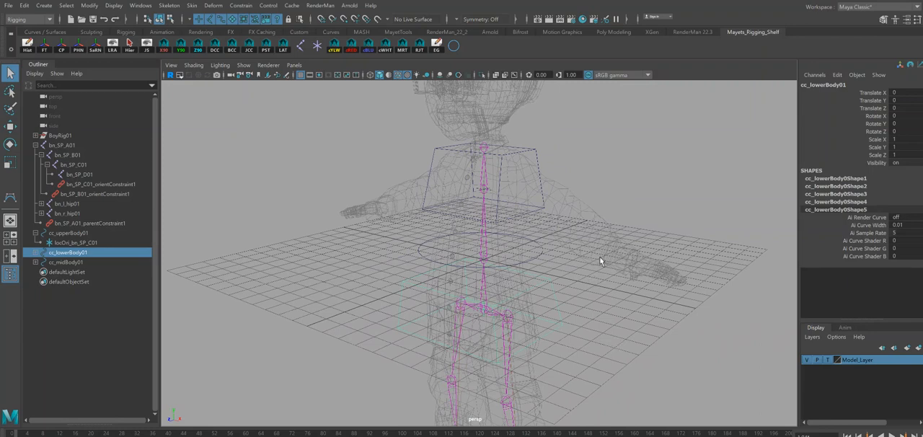
left_click_drag(628, 249, 565, 234, "alt")
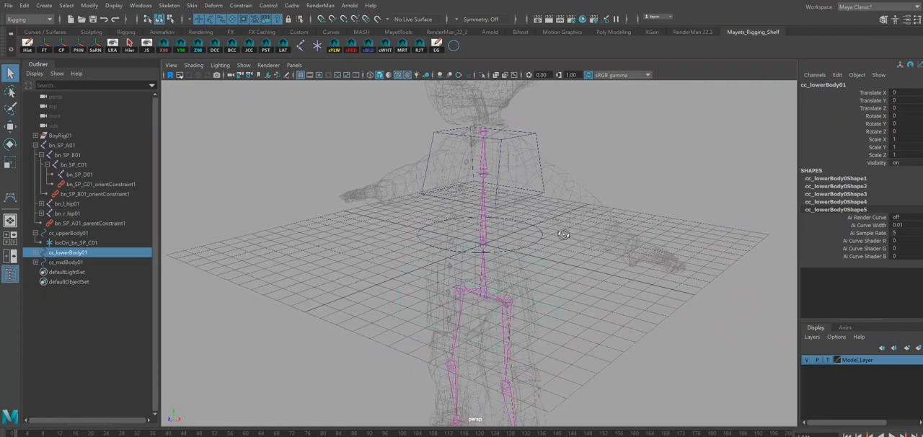
left_click(543, 140)
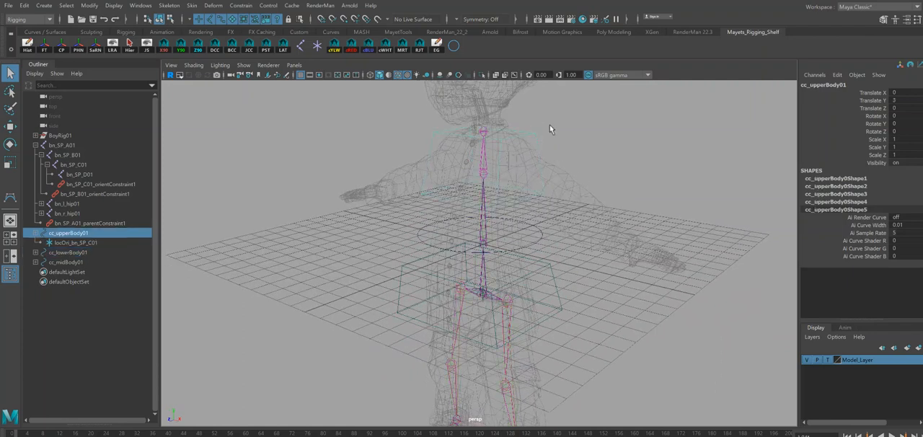
left_click(540, 238, "shift")
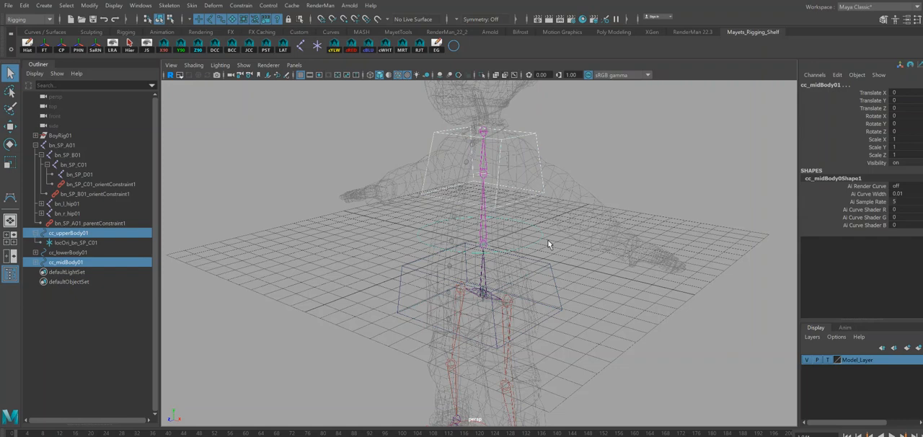
key("p")
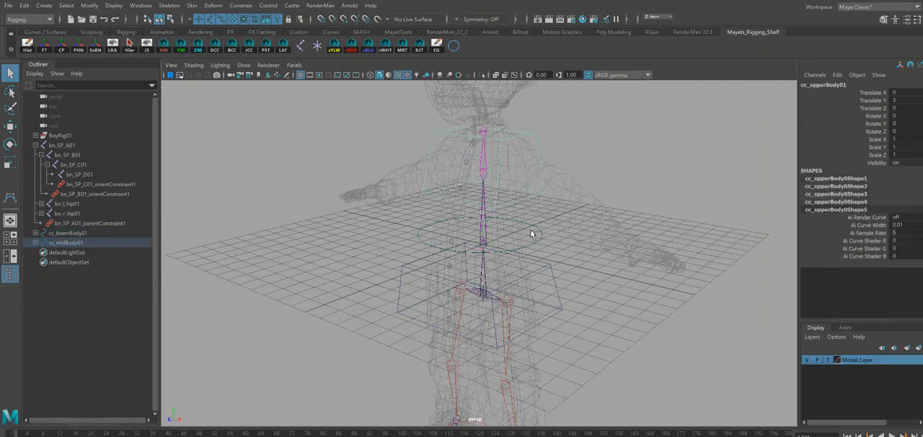
Test rotating cc_midBody01 with the upper body control attached, and undo the rotation.
left_click(547, 241)
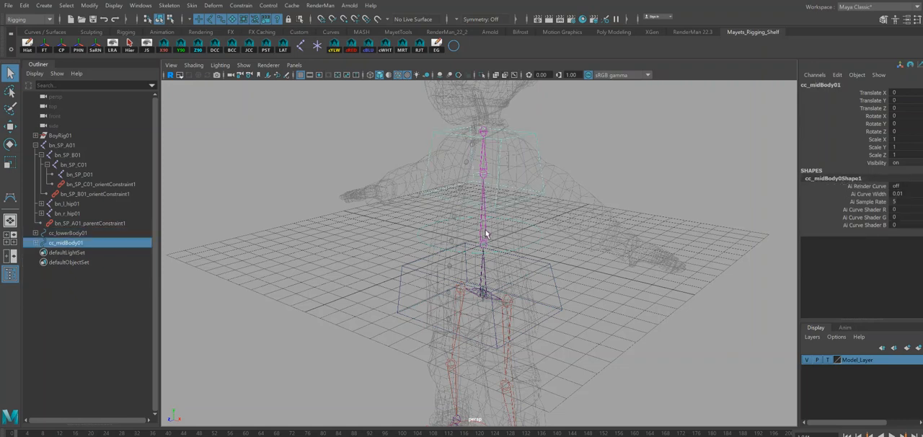
key("e")
left_click_drag(464, 215, 479, 207)
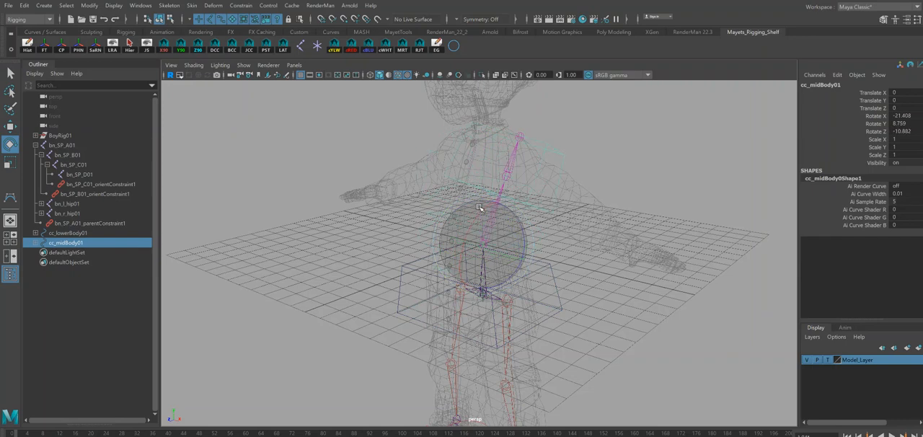
key("ctrl+z")
key("q")
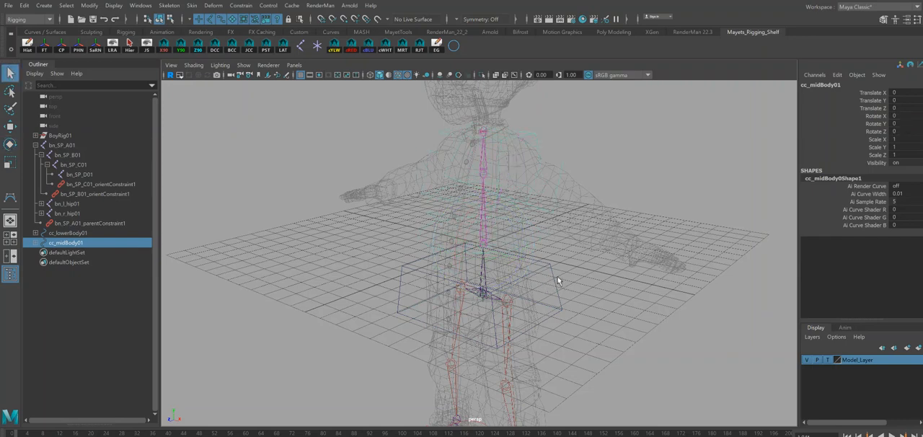
Parent cc_midBody01 under cc_lowerBody01, and test the hierarchy by moving the lower body control and undoing the move.
left_click(552, 266, "shift")
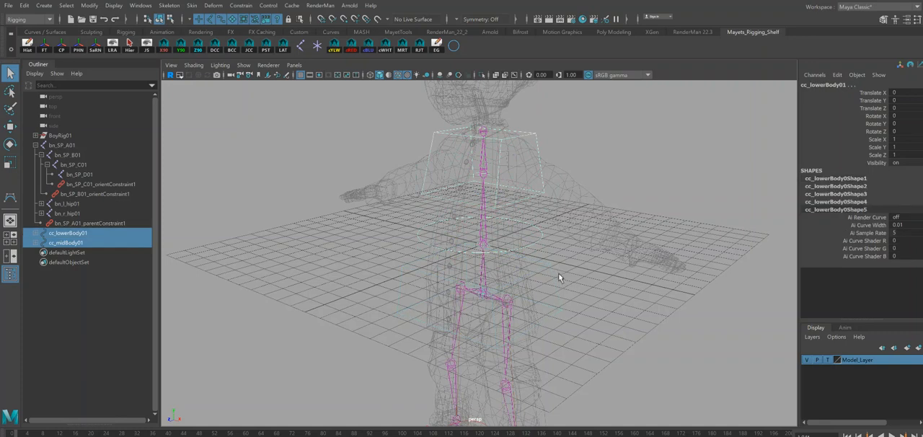
key("p")
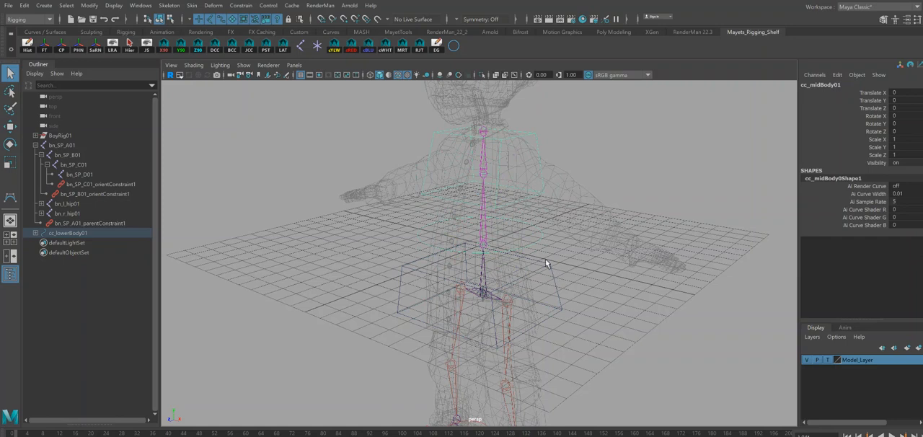
left_click(547, 263)
mouse_move(565, 280)
left_mouse_down("alt")
mouse_move(550, 286)
mouse_move(560, 291)
left_mouse_up("alt")
key("w")
left_click_drag(484, 297, 521, 308)
key("ctrl+z")
left_click_drag(642, 344, 613, 316, "alt")
Save the scene and also save it as a new file version in the Rigging folder, accepting the student version notices.
key("ctrl+s")
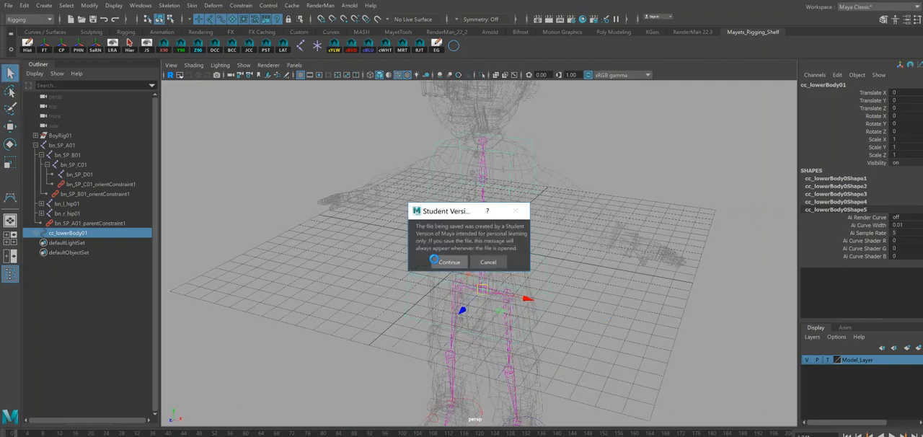
left_click(442, 261)
left_click(8, 5)
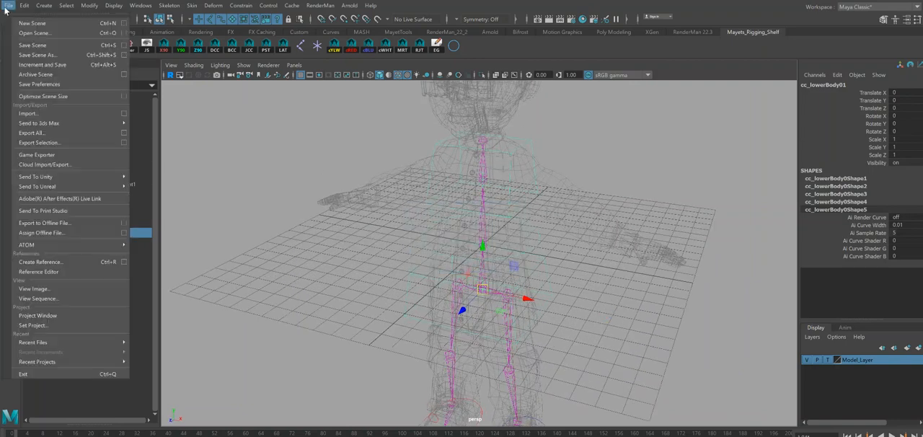
left_click(40, 65)
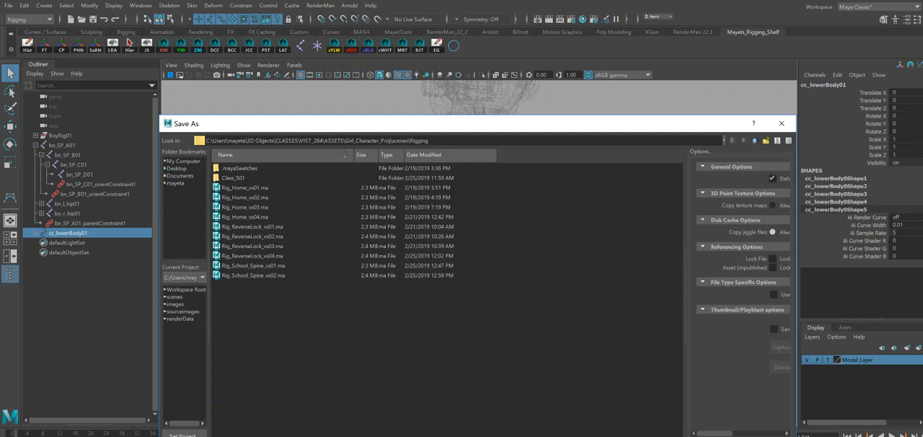
key("Return")
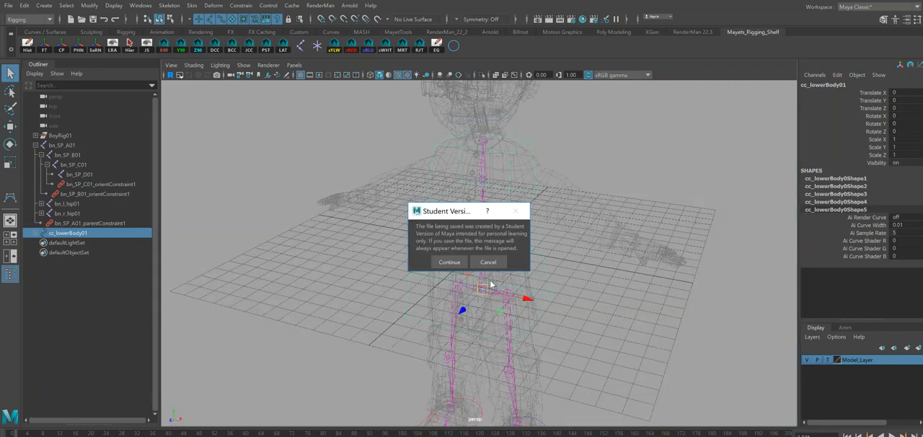
left_click(447, 262)
Color the upper body control cc_upperBody01 yellow and deselect it.
key("r")
left_click(570, 299)
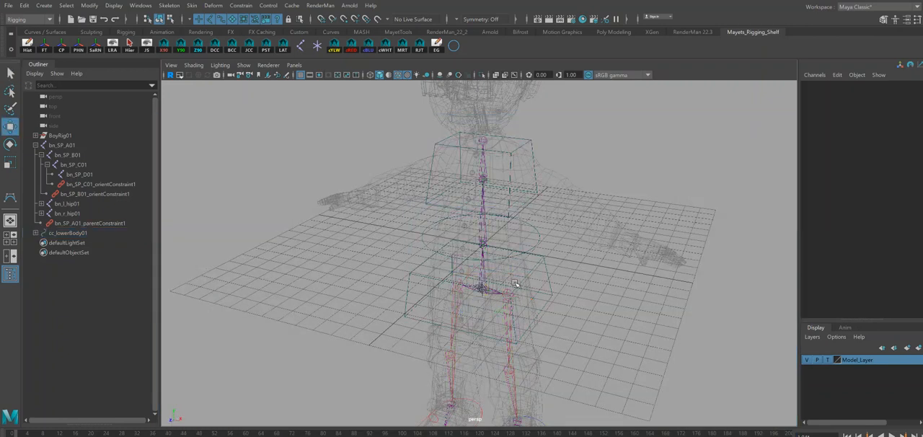
left_click(531, 141)
key("q")
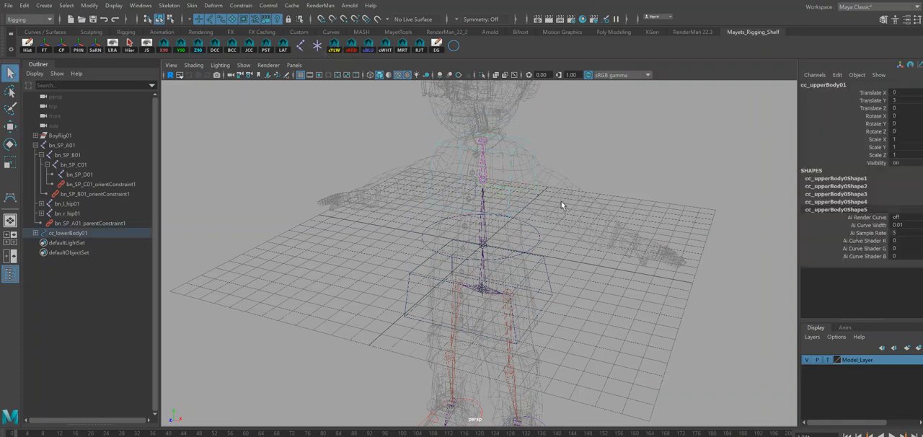
left_click(573, 242)
left_click_drag(533, 206, 562, 264, "alt")
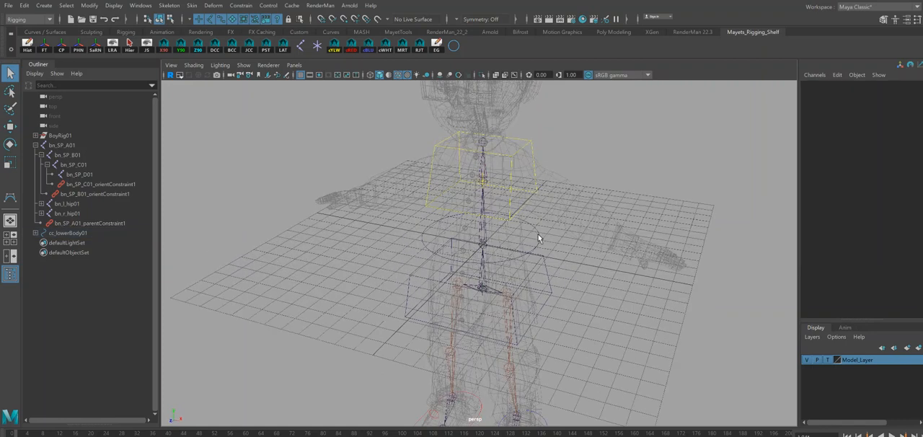
Enable drawing overrides on the curve shape of cc_midBody01 and change its index color.
left_click(538, 238)
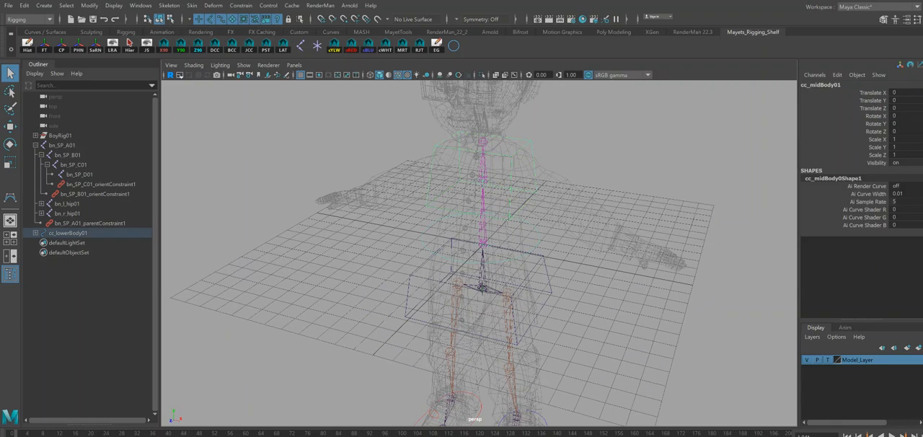
key("ctrl+a")
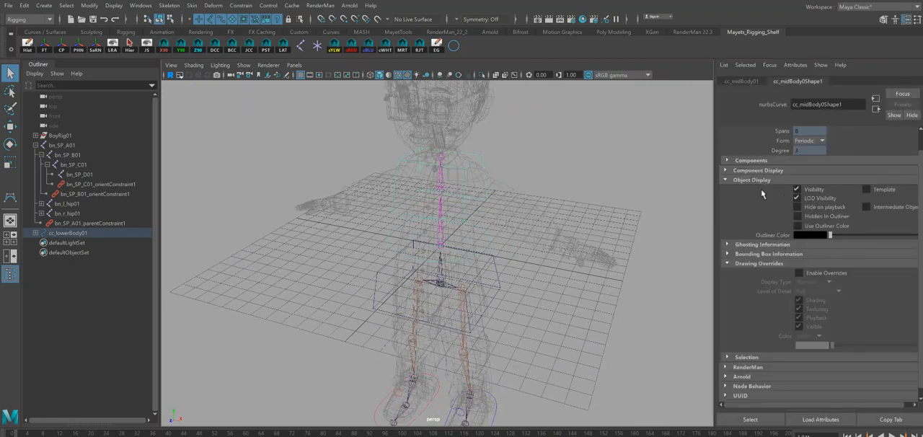
left_click(739, 181)
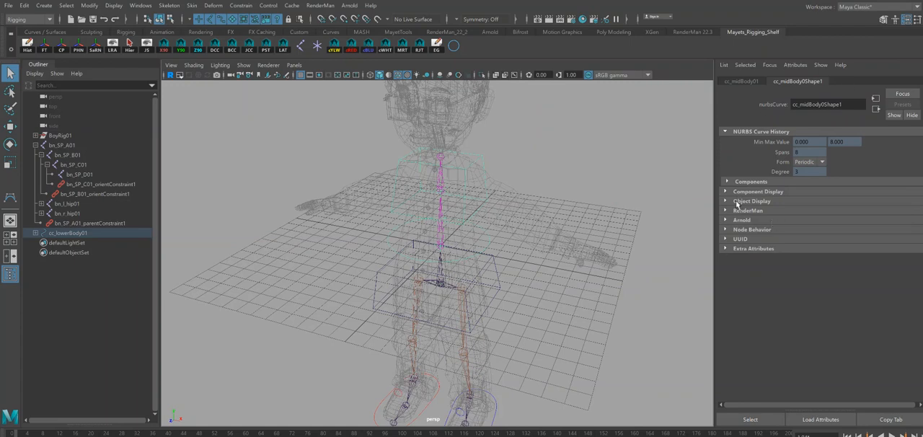
left_click(752, 201)
left_click(737, 285)
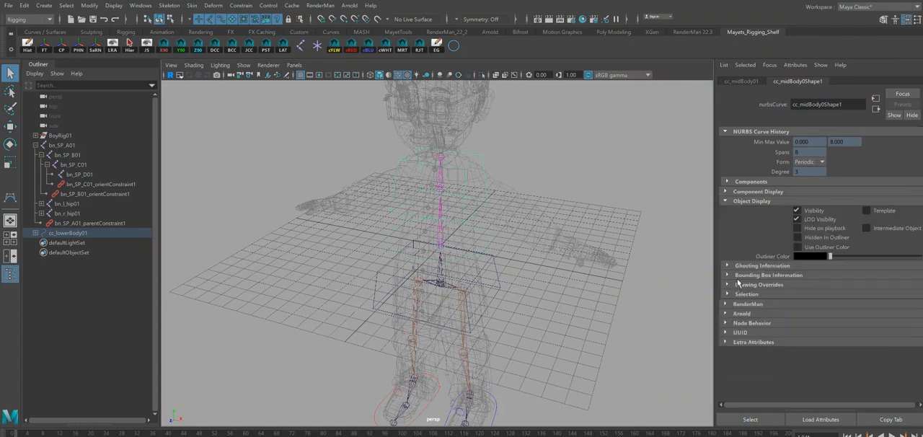
left_click(738, 286)
left_click(798, 293)
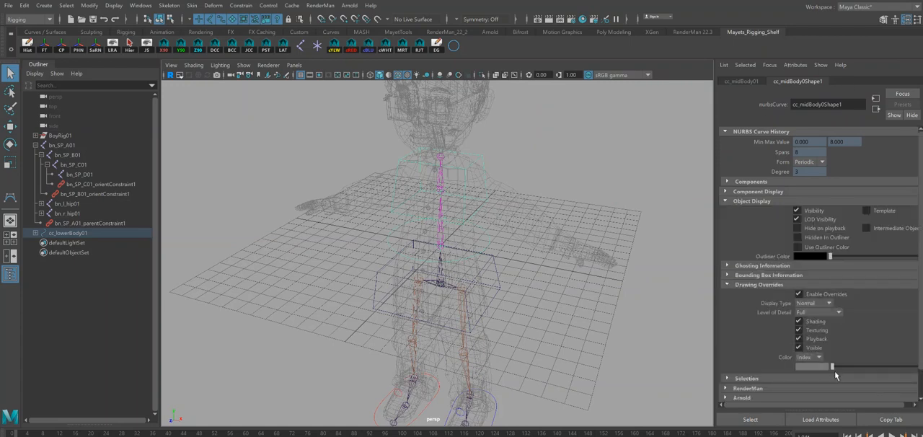
left_click_drag(833, 367, 878, 368)
Color the lower body control cc_lowerBody01 yellow and deselect it.
left_click(507, 284)
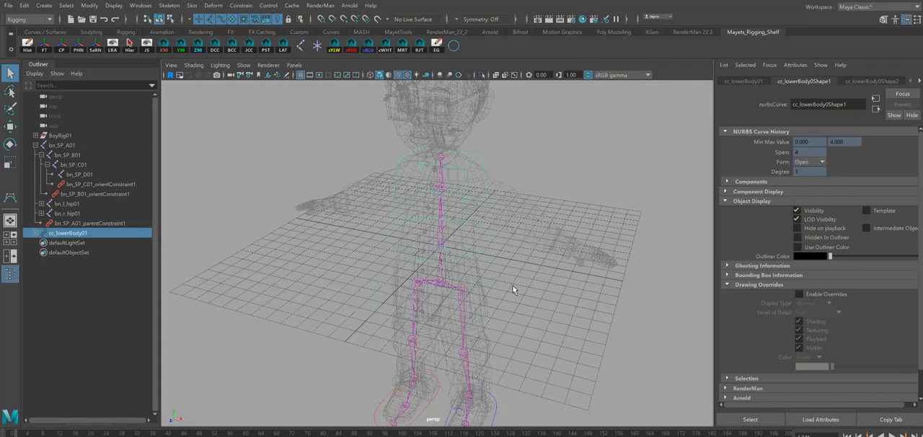
left_click(335, 50)
left_click(571, 301)
left_click_drag(571, 301, 426, 250, "alt")
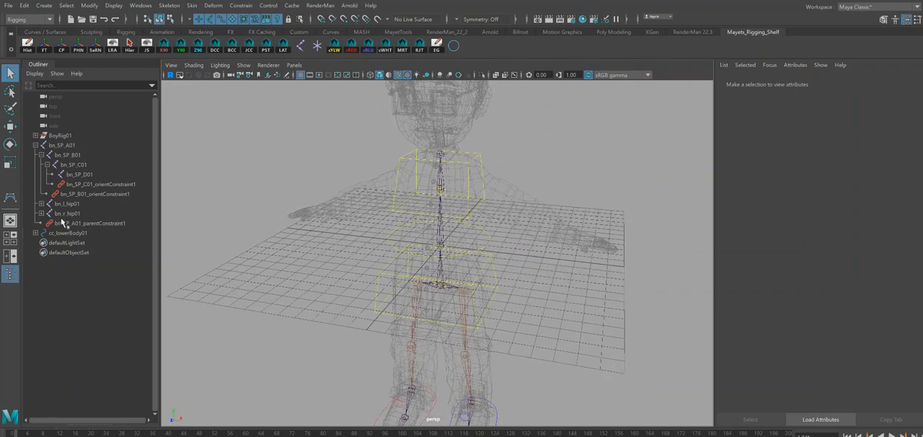
Parent the bn_SP_A01 joint hierarchy under the joints01 group inside globalMove01 of BoyRig01, and check the group's contents.
left_click(35, 145)
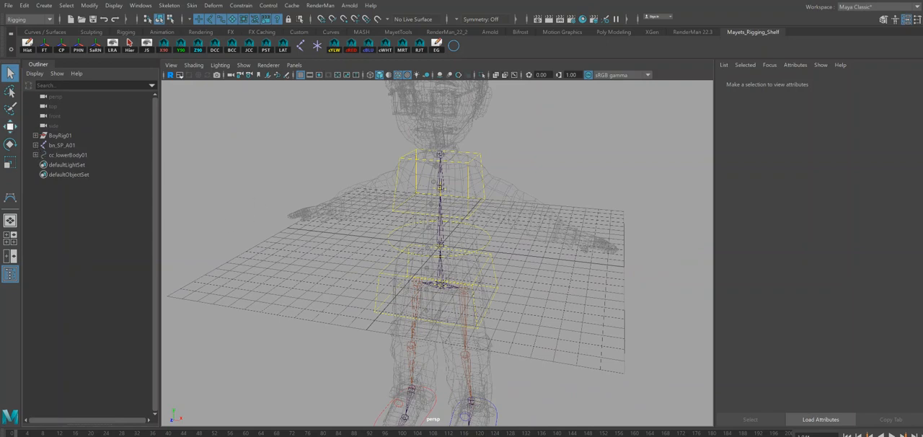
left_click(36, 136)
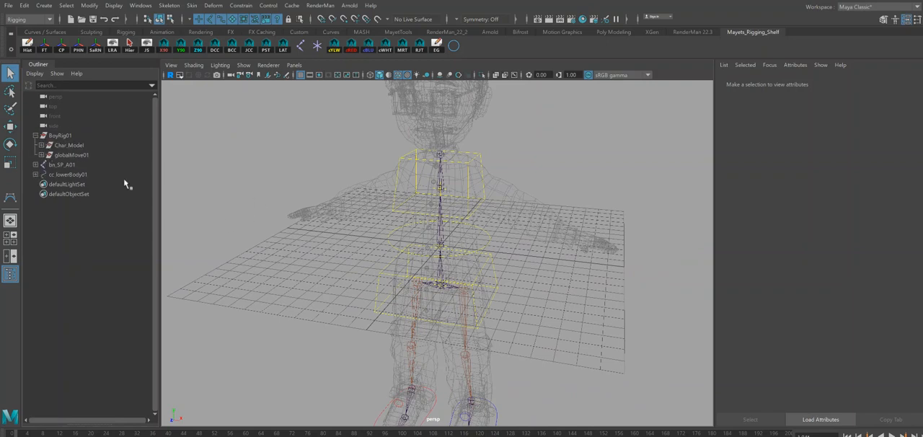
left_click(41, 155)
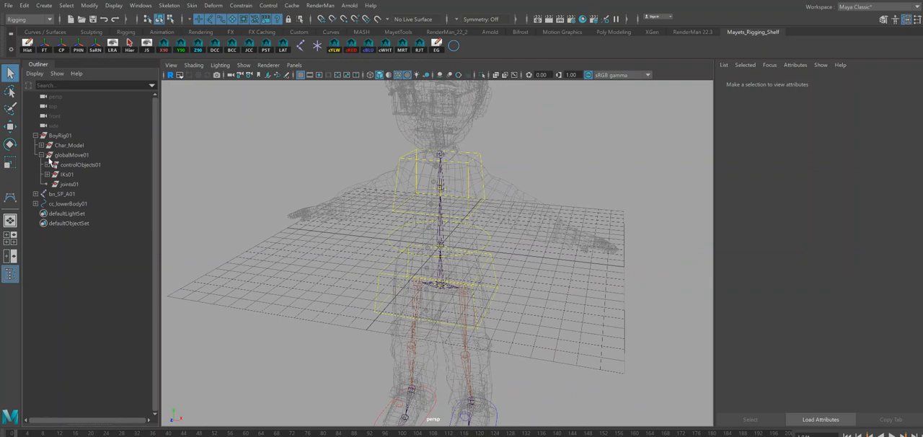
left_click(65, 196)
middle_click_drag(66, 196, 72, 185)
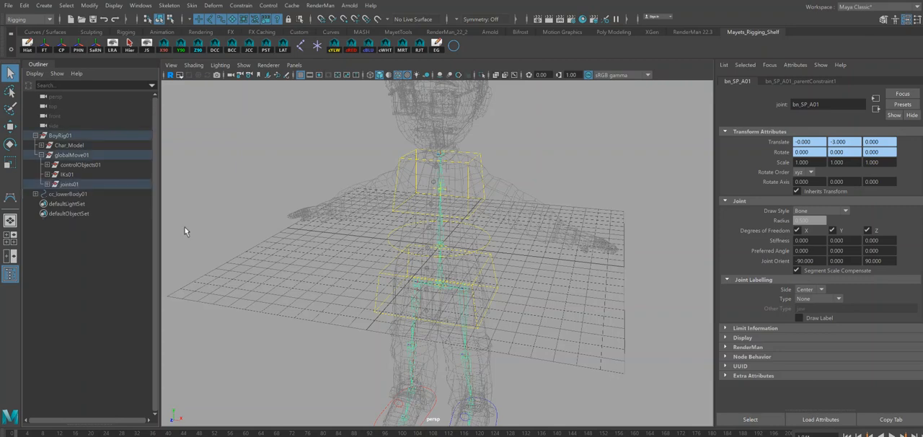
left_click(47, 184)
left_click(47, 184)
Parent cc_lowerBody01 under the controlObjects01 group, select that group to check its controls, and clear the selection.
left_click(59, 196)
middle_click_drag(78, 198, 91, 167)
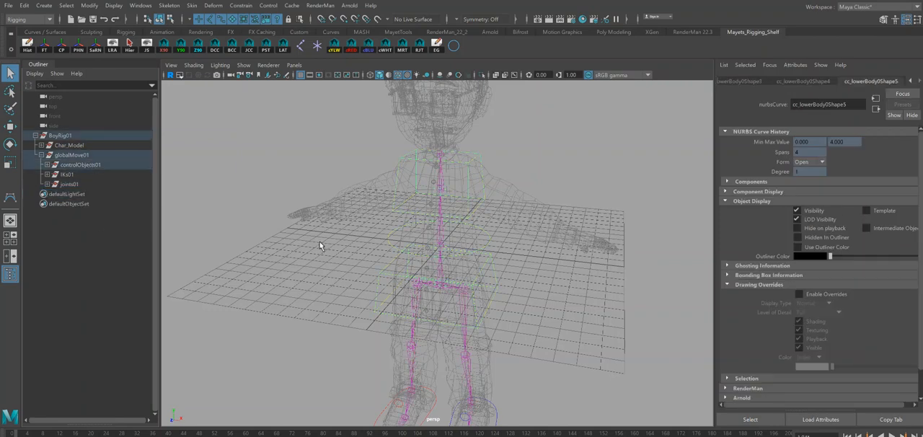
left_click(99, 167)
right_click_drag(553, 322, 485, 289, "alt")
left_click_drag(485, 290, 484, 306, "alt")
right_click_drag(484, 305, 516, 320, "alt")
middle_click_drag(516, 320, 528, 298, "alt")
left_click_drag(528, 298, 519, 320, "alt")
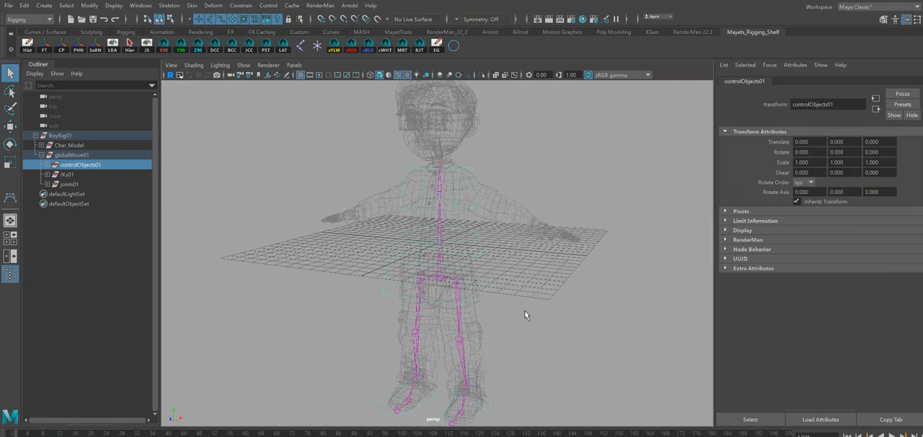
left_click(540, 311)
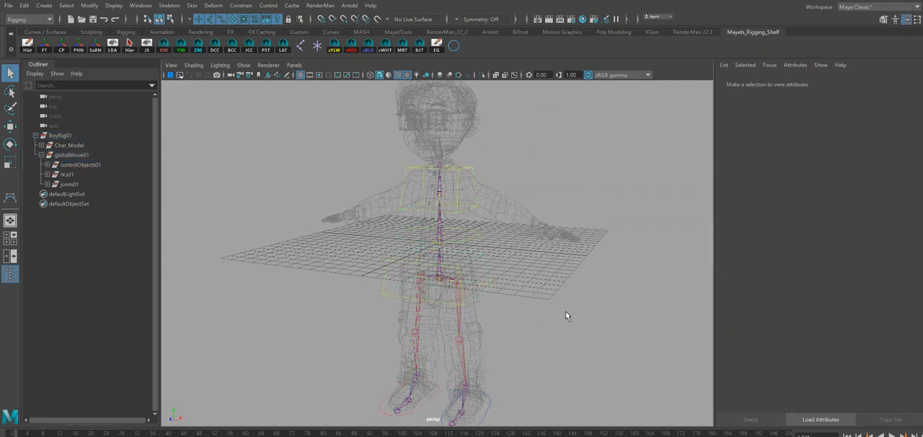